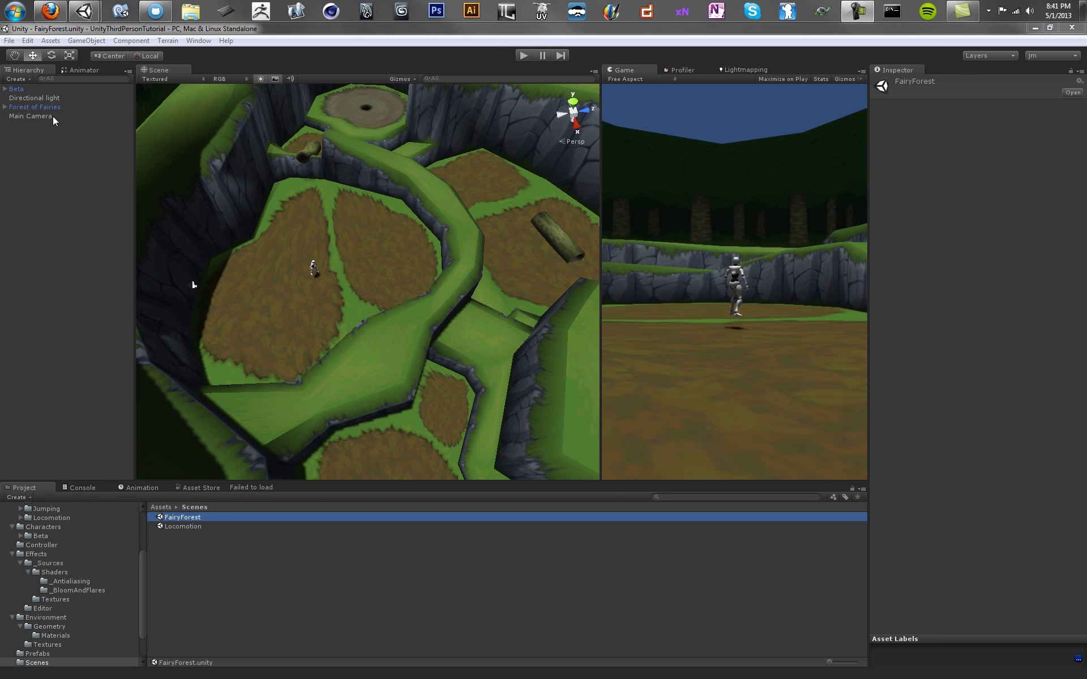
Add Mesh Colliders to all eight ground pieces, n0b0 through n7b7
{"action": "left_click_drag", "start_coordinate": [397, 272], "coordinate": [407, 249], "text": "alt"}
{"action": "left_click", "coordinate": [374, 247]}
{"action": "left_click", "coordinate": [382, 256]}
{"action": "left_click", "coordinate": [79, 124]}
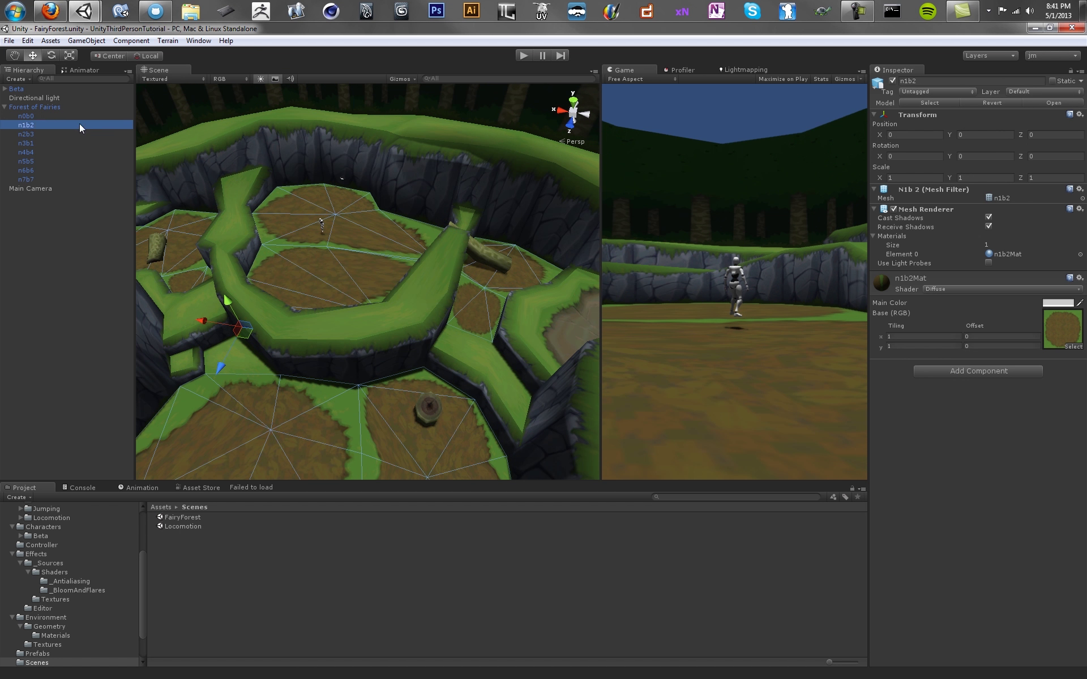
{"action": "left_click", "coordinate": [25, 116]}
{"action": "left_click", "coordinate": [79, 179], "text": "shift"}
{"action": "left_click", "coordinate": [992, 280]}
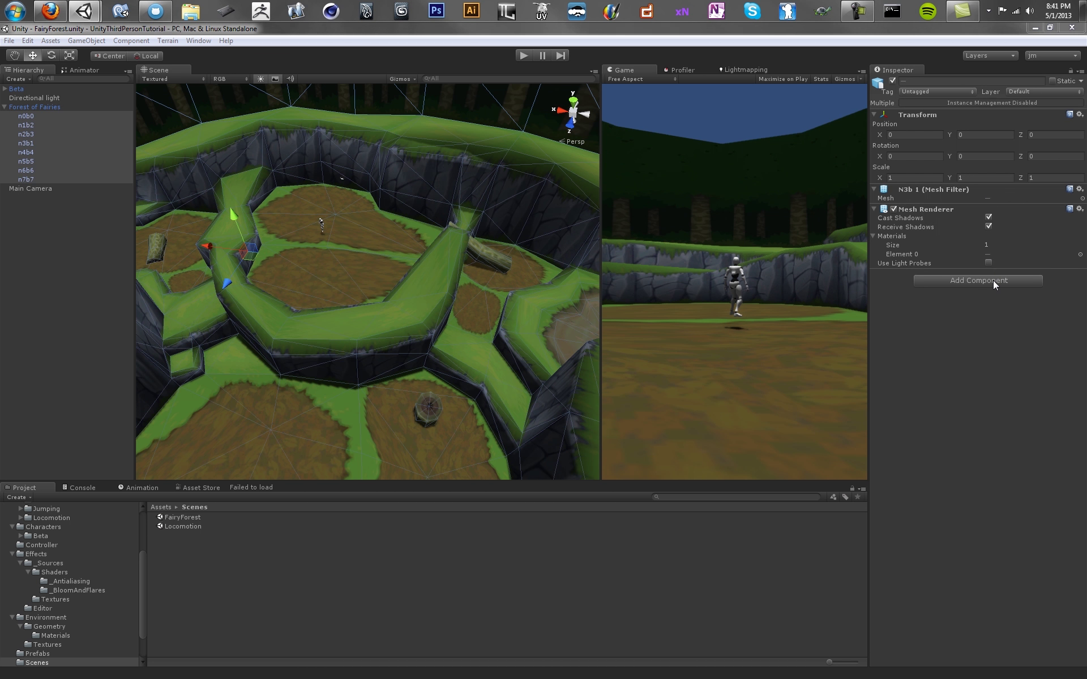
{"action": "type", "text": "mesh"}
{"action": "key", "text": "Return"}
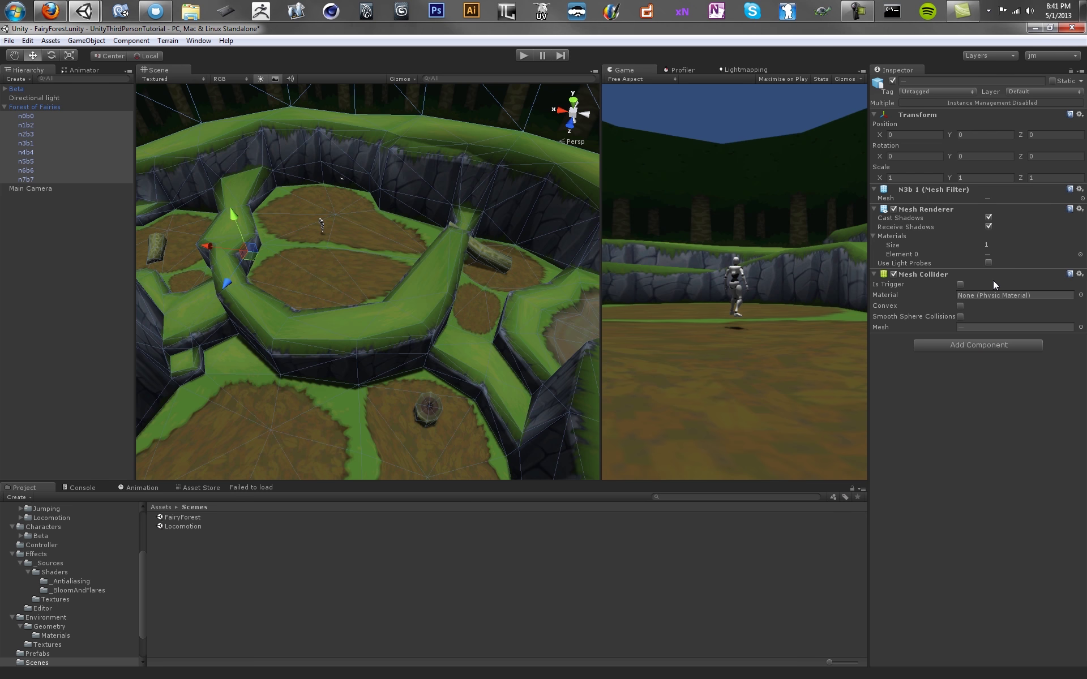
Add a Rigidbody to the eight ground pieces and set its mass to 1000000
{"action": "left_click", "coordinate": [42, 143]}
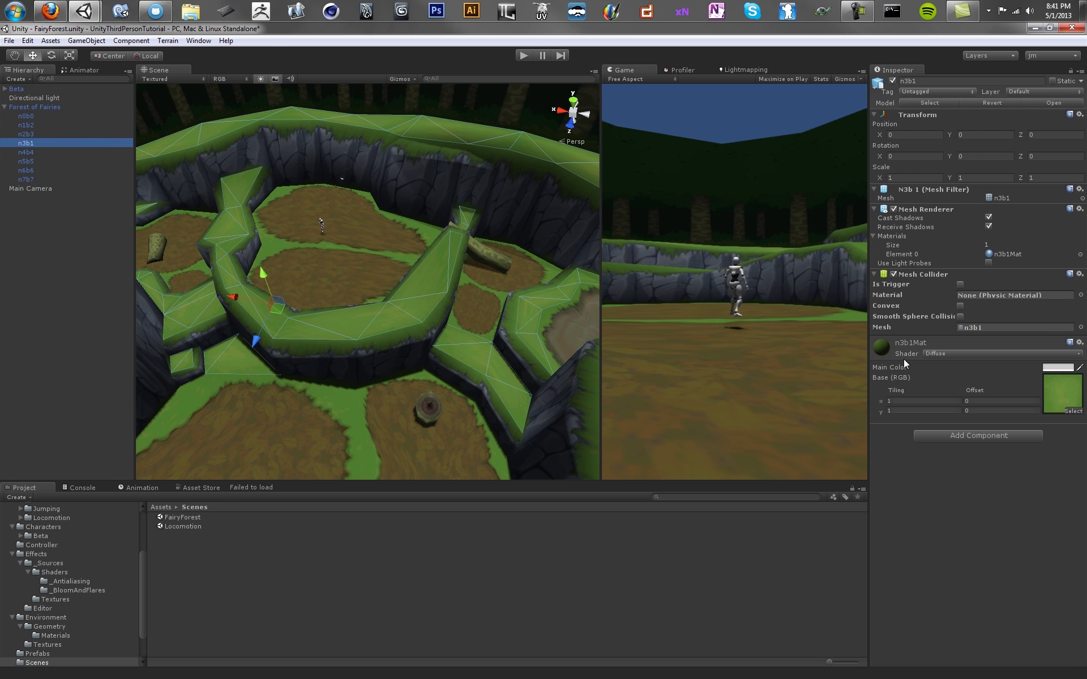
{"action": "left_click", "coordinate": [32, 116]}
{"action": "left_click", "coordinate": [51, 179], "text": "shift"}
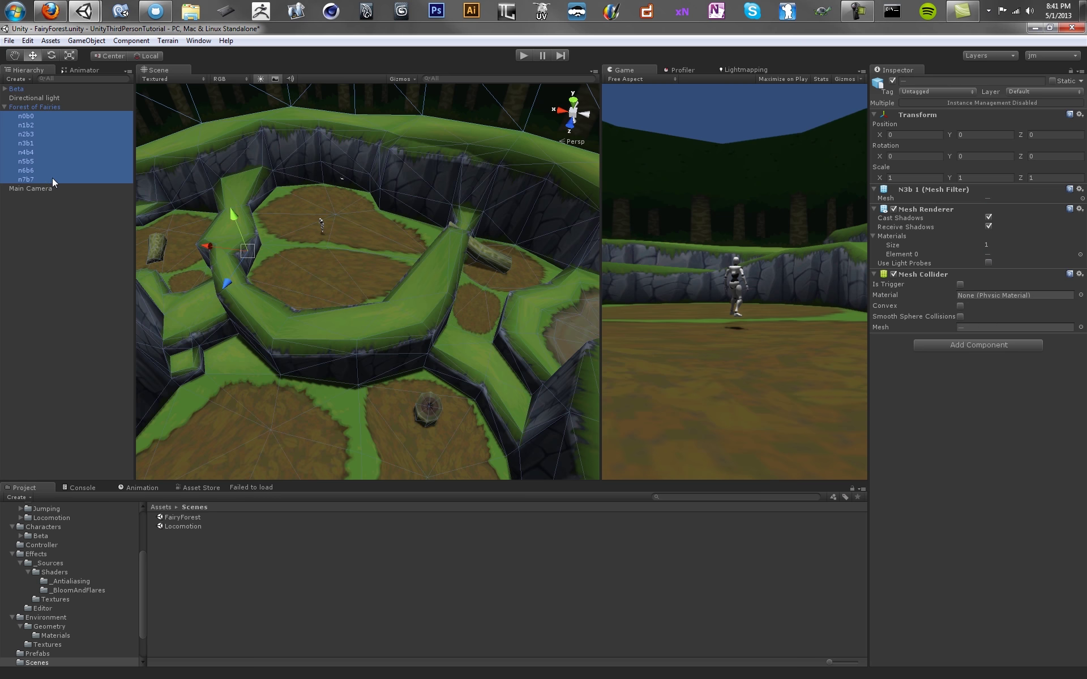
{"action": "left_click", "coordinate": [1006, 344]}
{"action": "type", "text": "rigid"}
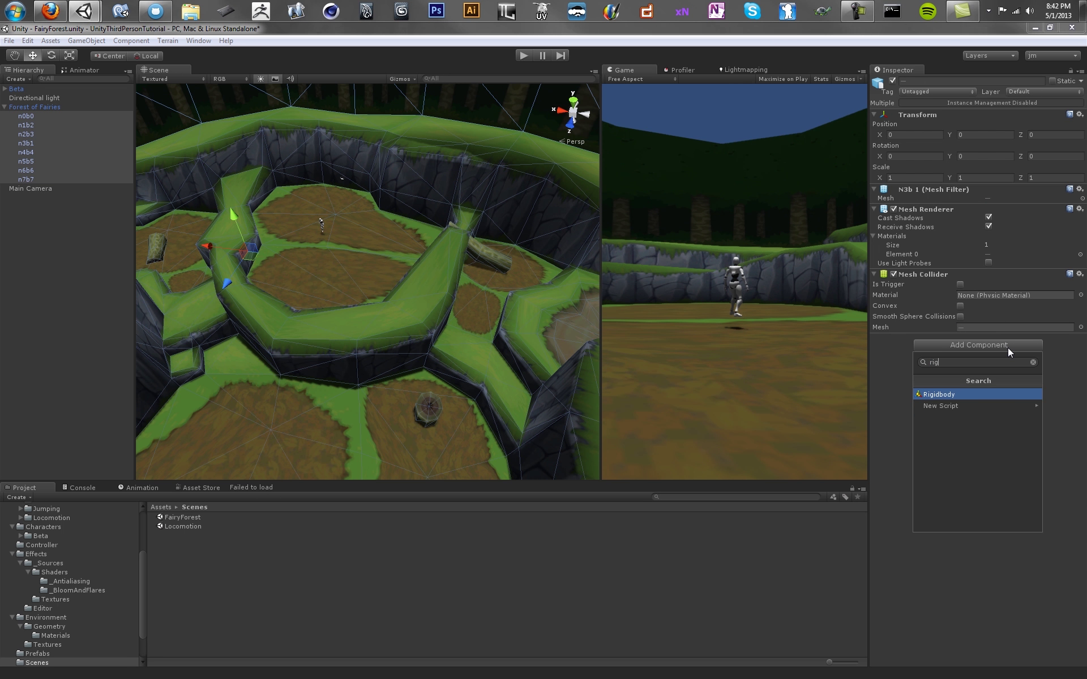
{"action": "key", "text": "Return"}
{"action": "left_click", "coordinate": [1007, 351]}
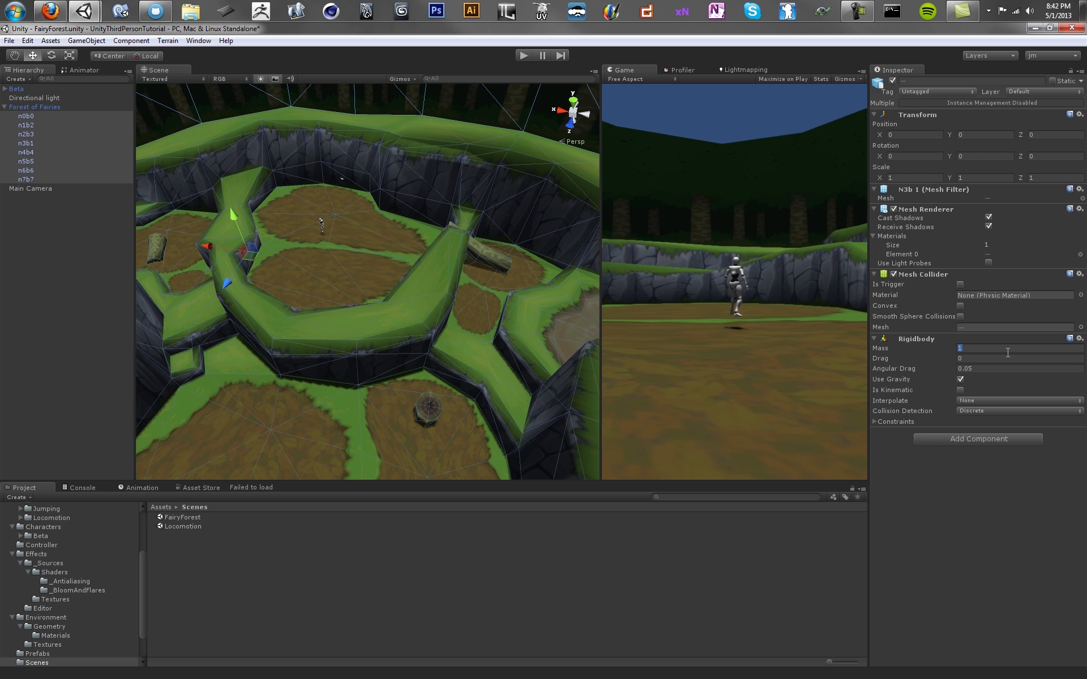
{"action": "type", "text": "1000000"}
Add a Rigidbody to the Beta character
{"action": "left_click", "coordinate": [40, 89]}
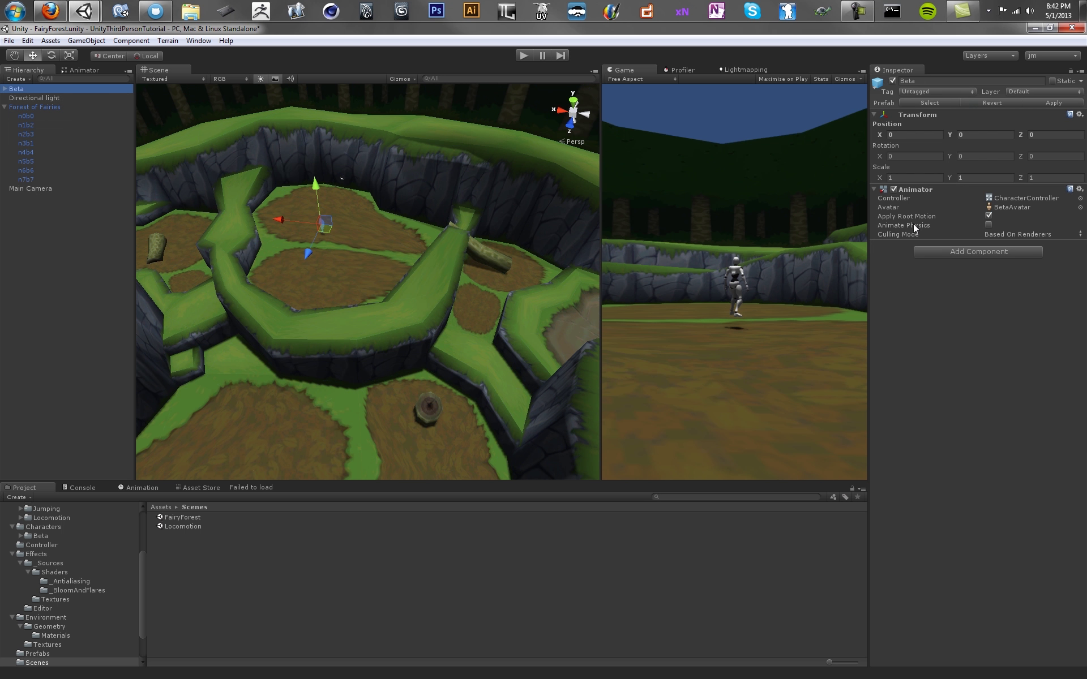
{"action": "left_click", "coordinate": [935, 251]}
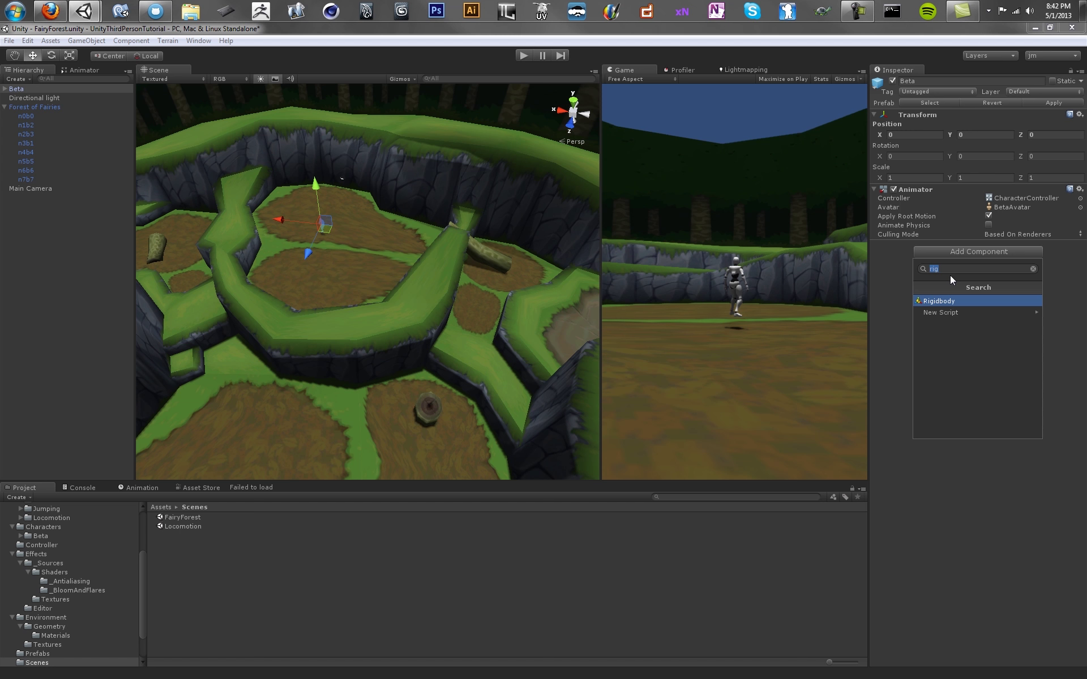
{"action": "key", "text": "Return"}
Add a Capsule Collider to Beta using the Character physic material
{"action": "left_click", "coordinate": [952, 345]}
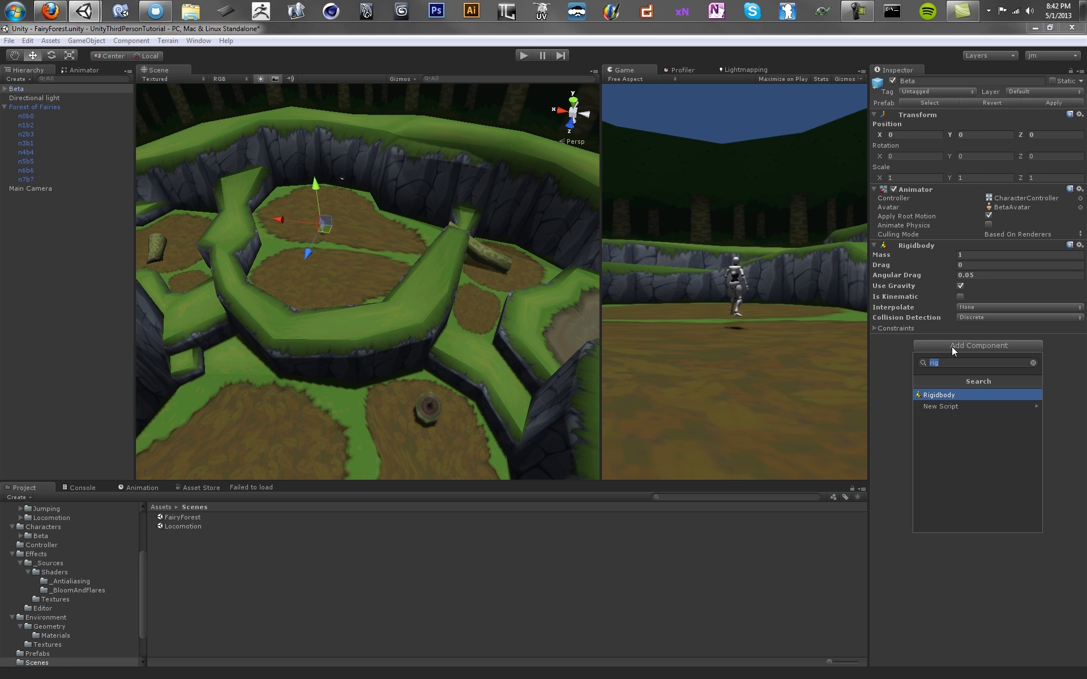
{"action": "type", "text": "ca"}
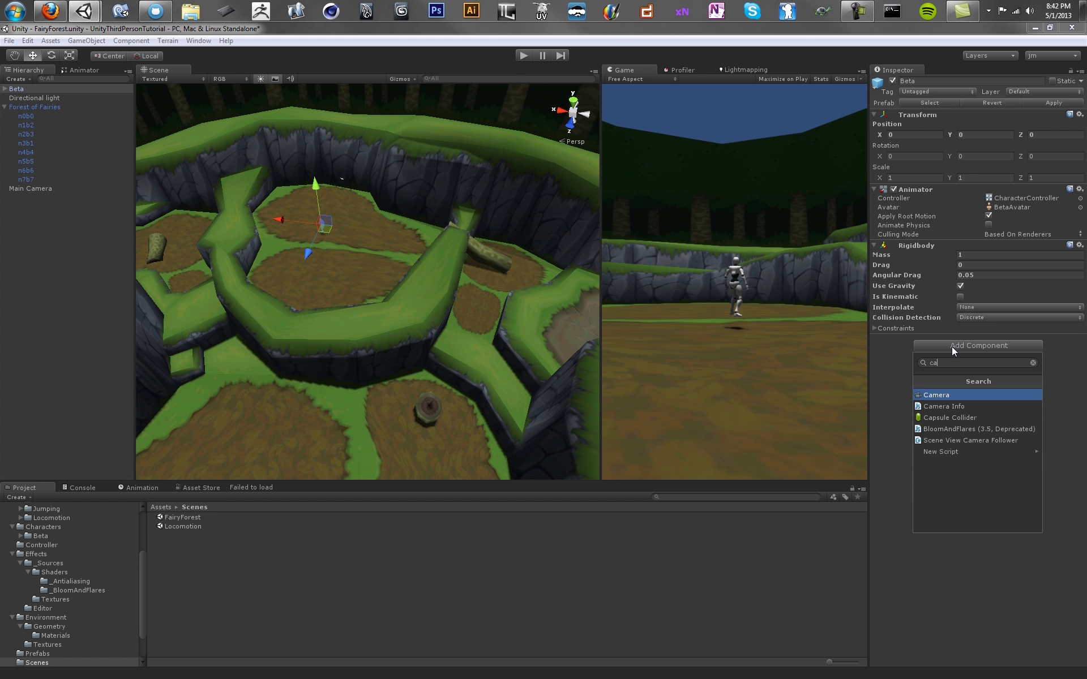
{"action": "key", "text": "Down"}
{"action": "key", "text": "Down"}
{"action": "key", "text": "Down"}
{"action": "key", "text": "Up"}
{"action": "key", "text": "Return"}
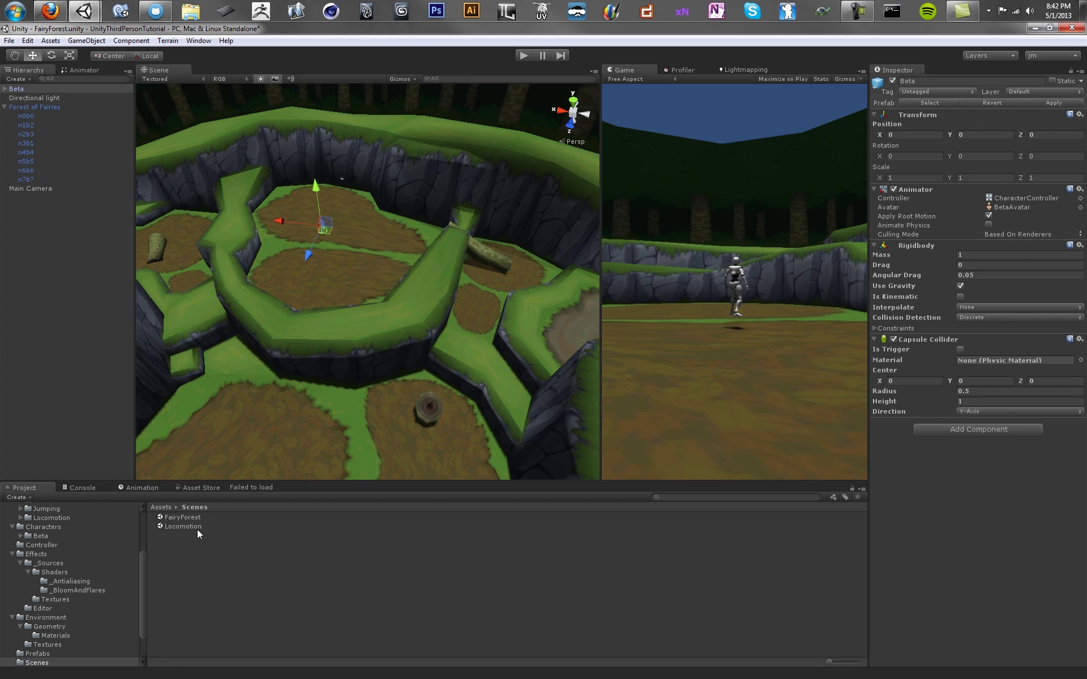
{"action": "left_click", "coordinate": [33, 535]}
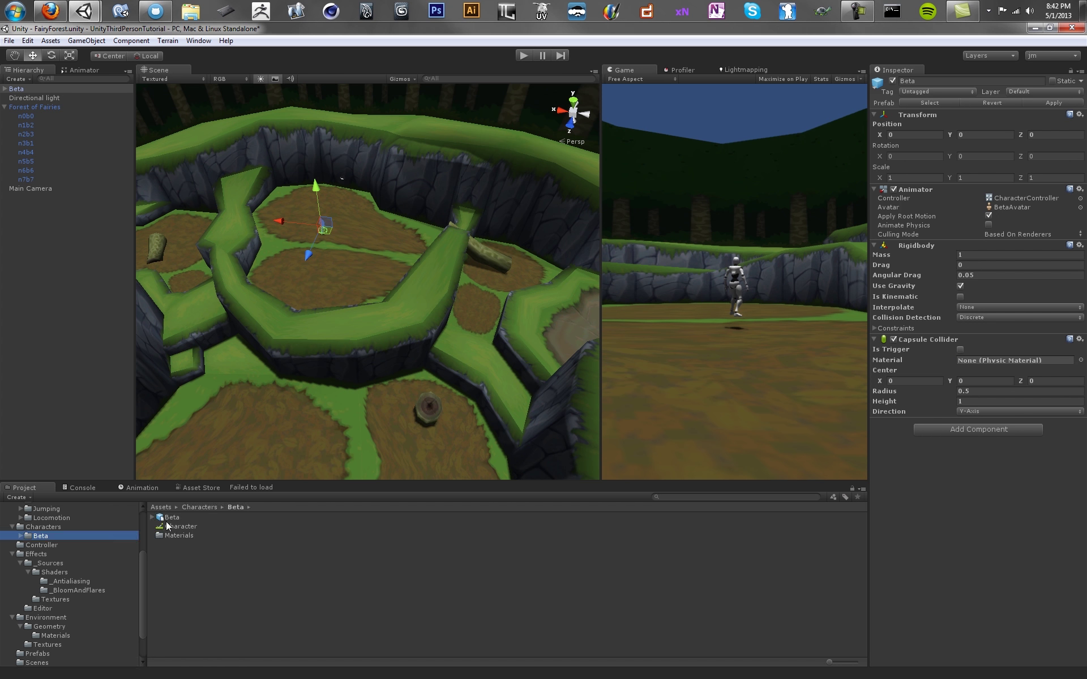
{"action": "left_click_drag", "start_coordinate": [181, 526], "coordinate": [972, 359]}
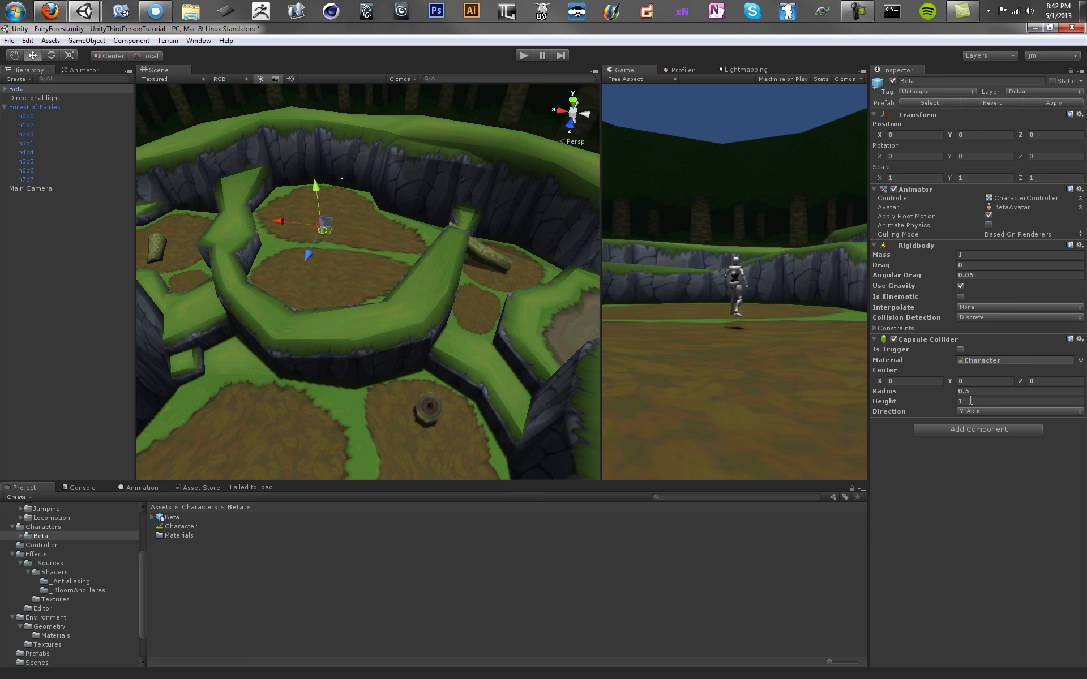
Set Beta's capsule collider to radius 0.4, centre Y 0.97 and height 2
{"action": "key", "text": "f"}
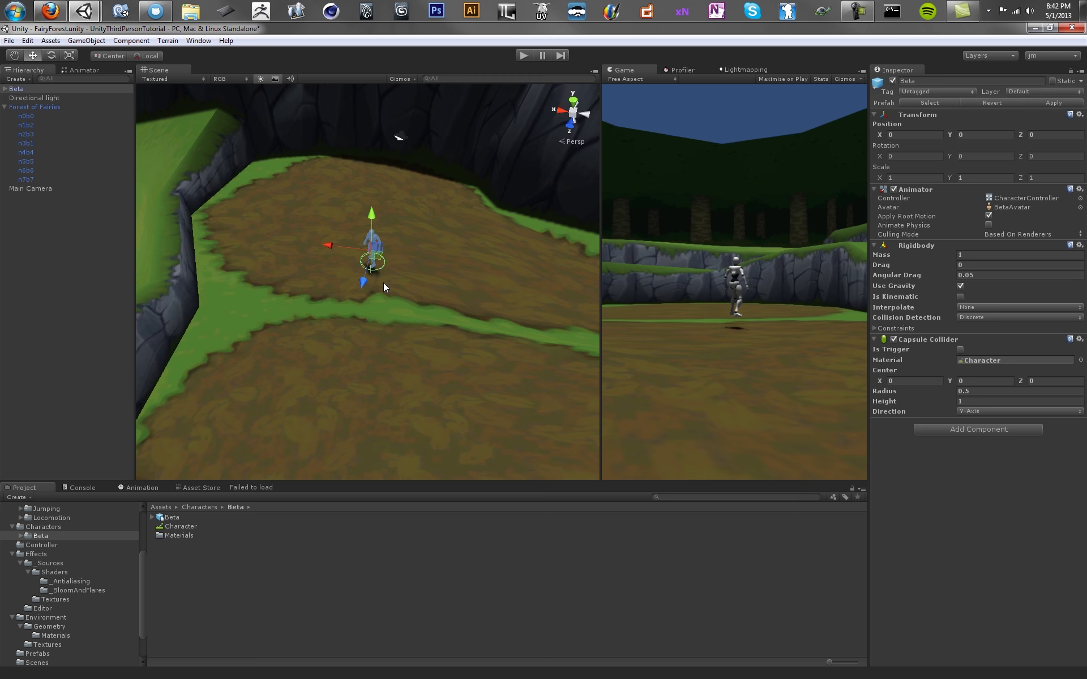
{"action": "middle_click_drag", "start_coordinate": [378, 283], "coordinate": [378, 338]}
{"action": "left_click_drag", "start_coordinate": [378, 338], "coordinate": [359, 327], "text": "alt"}
{"action": "left_click_drag", "start_coordinate": [407, 276], "coordinate": [403, 296], "text": "alt"}
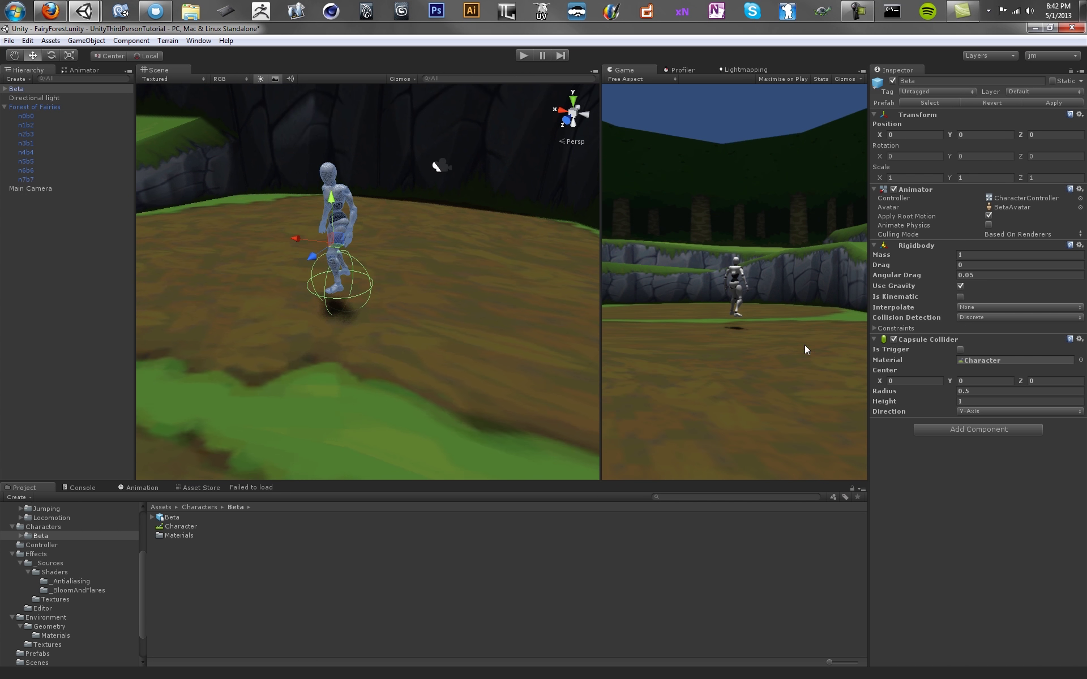
{"action": "left_click", "coordinate": [946, 394]}
{"action": "type", "text": ".4"}
{"action": "key", "text": "Return"}
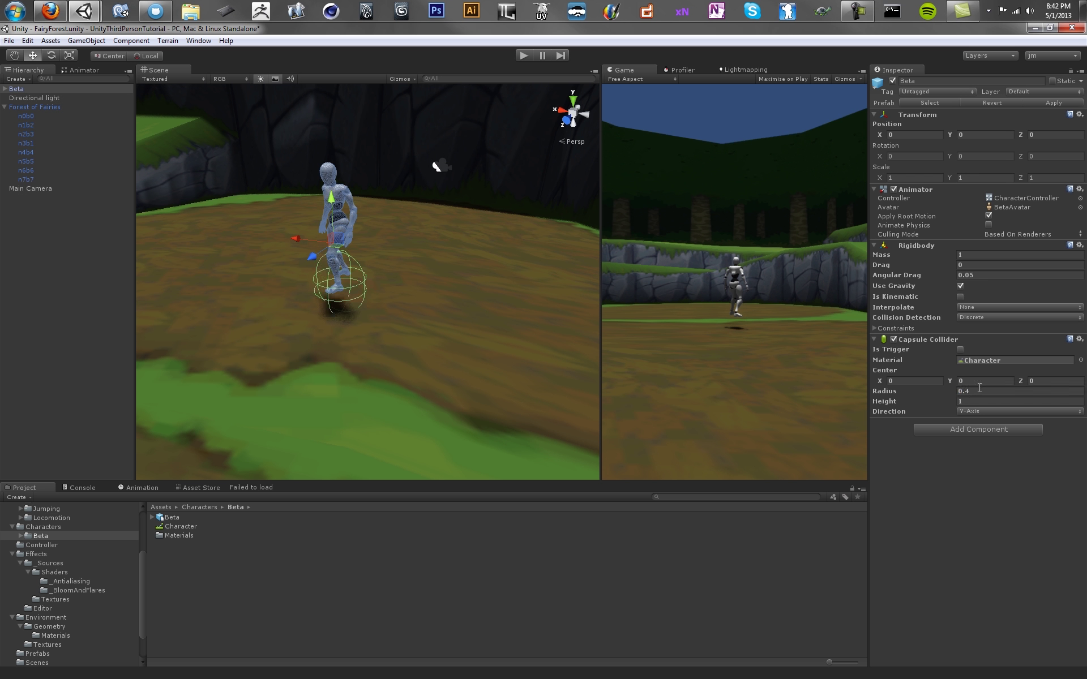
{"action": "left_click", "coordinate": [965, 381]}
{"action": "type", "text": "0.97"}
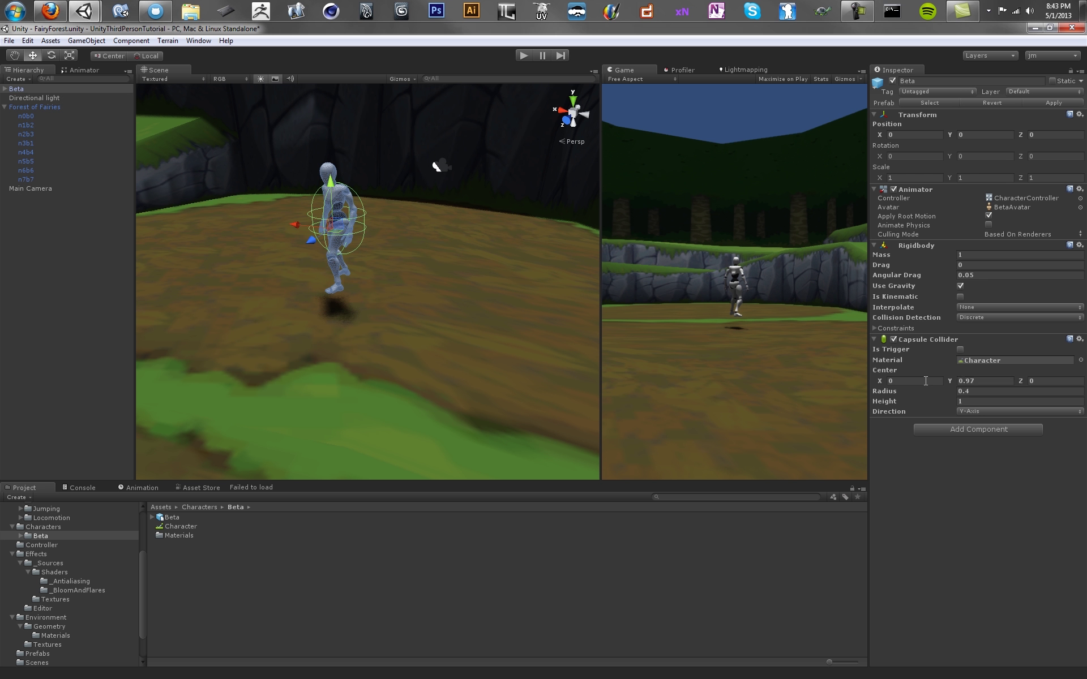
{"action": "left_click", "coordinate": [982, 402]}
{"action": "type", "text": "2"}
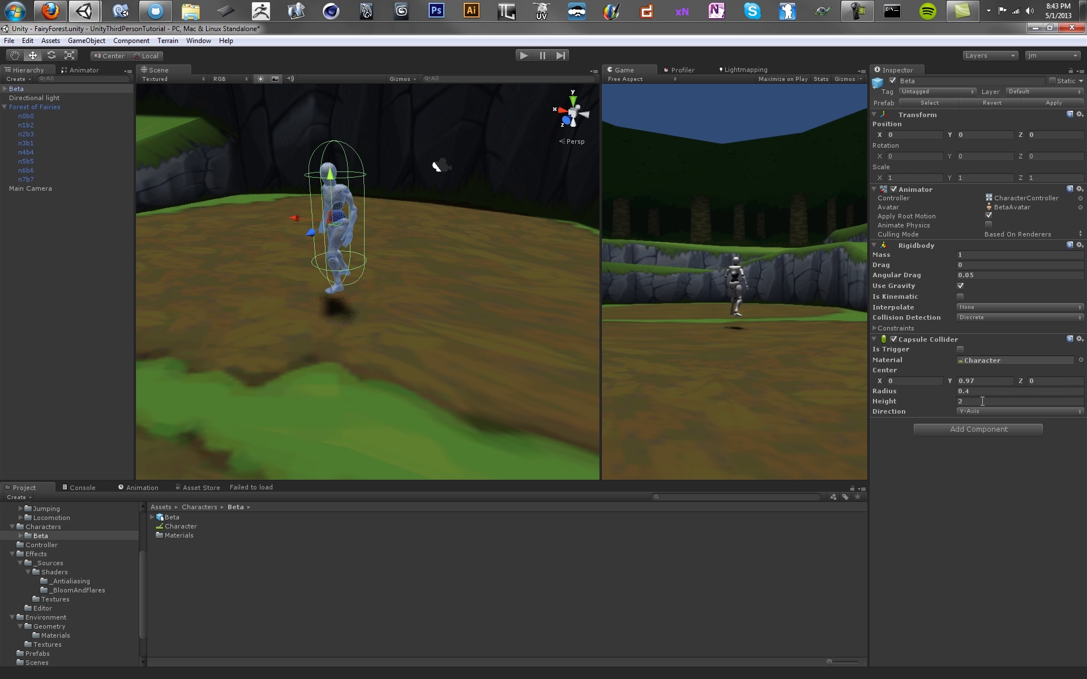
{"action": "left_click_drag", "start_coordinate": [351, 335], "coordinate": [352, 286], "text": "alt"}
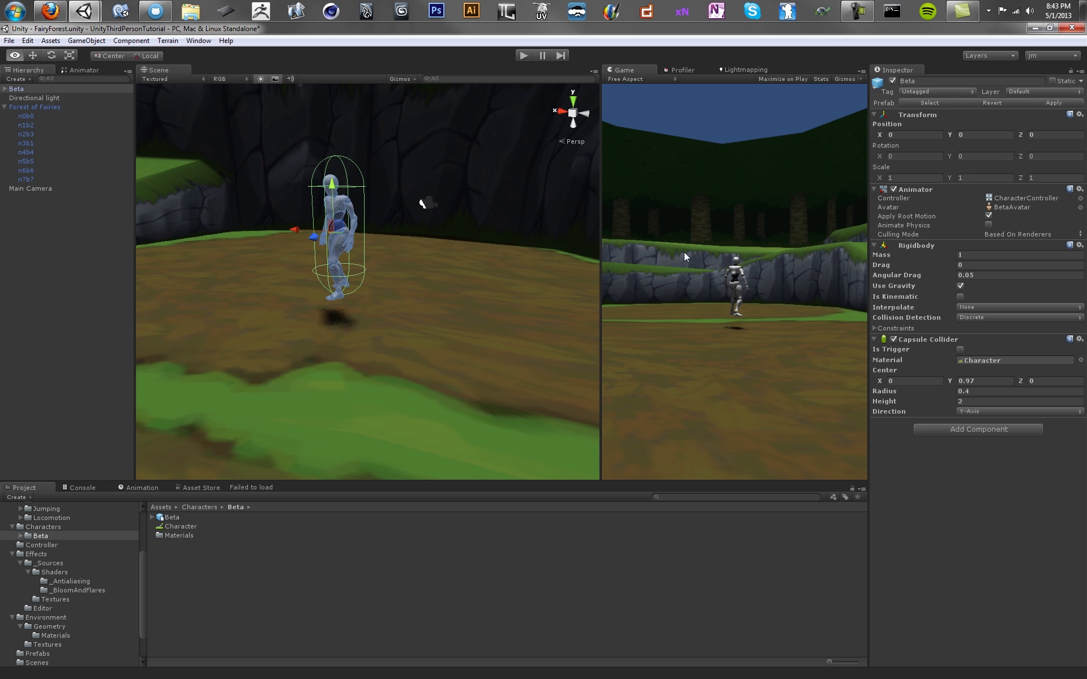
{"action": "key", "text": "f"}
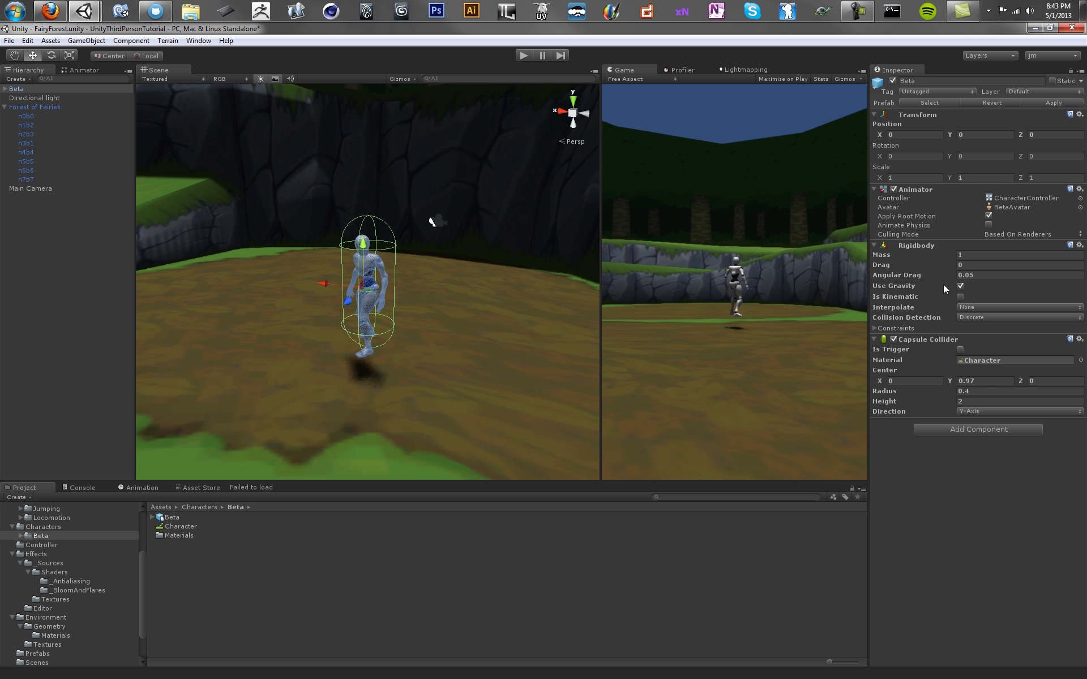
Set Beta's Rigidbody mass to 100 and expand its Constraints
{"action": "left_click", "coordinate": [980, 254]}
{"action": "type", "text": "00"}
{"action": "left_click", "coordinate": [874, 328]}
{"action": "left_click_drag", "start_coordinate": [525, 277], "coordinate": [451, 287], "text": "alt"}
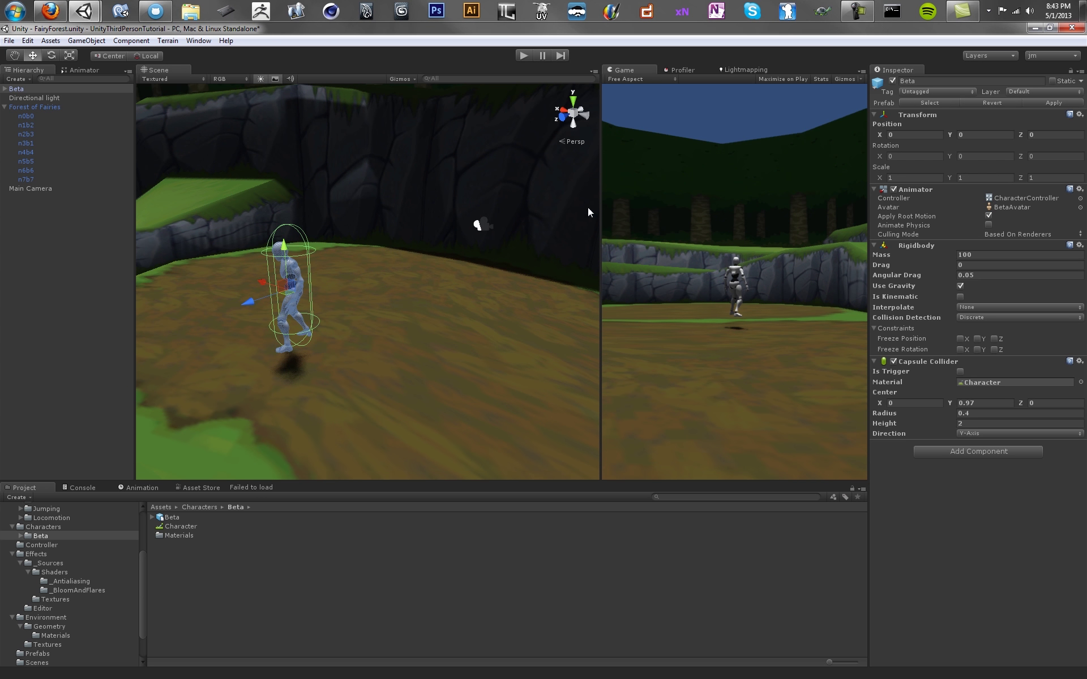
{"action": "left_click_drag", "start_coordinate": [342, 168], "coordinate": [323, 223], "text": "alt"}
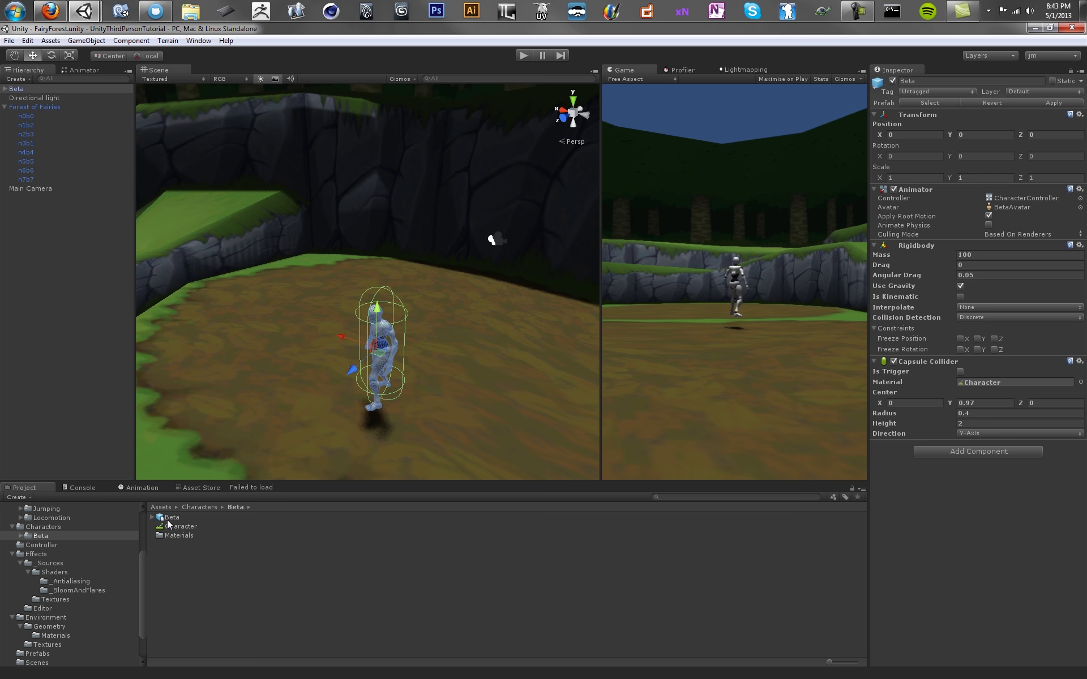
{"action": "scroll", "coordinate": [79, 583], "scroll_direction": "down", "scroll_amount": 2}
{"action": "left_click", "coordinate": [51, 581]}
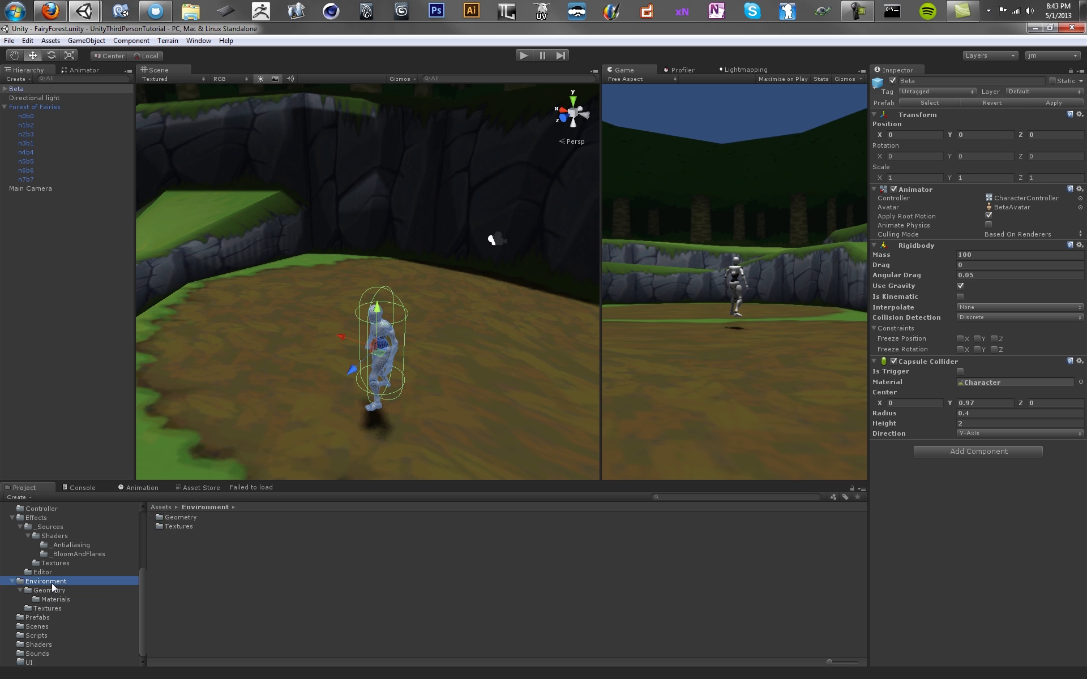
{"action": "left_click", "coordinate": [44, 625]}
{"action": "double_click", "coordinate": [182, 526]}
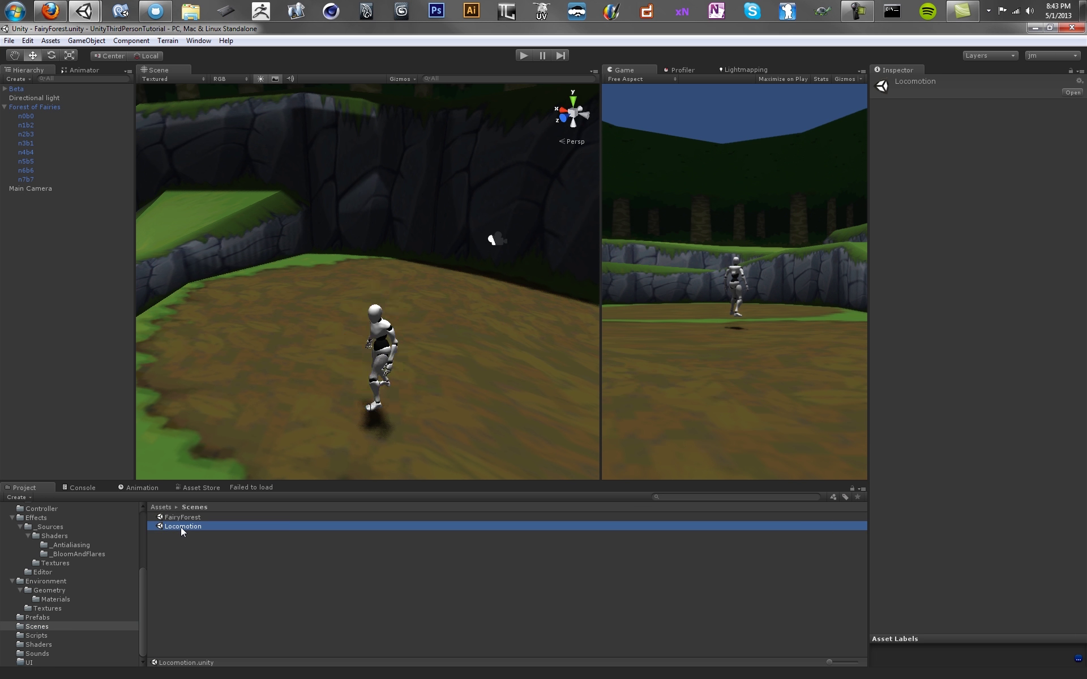
{"action": "left_click", "coordinate": [68, 91]}
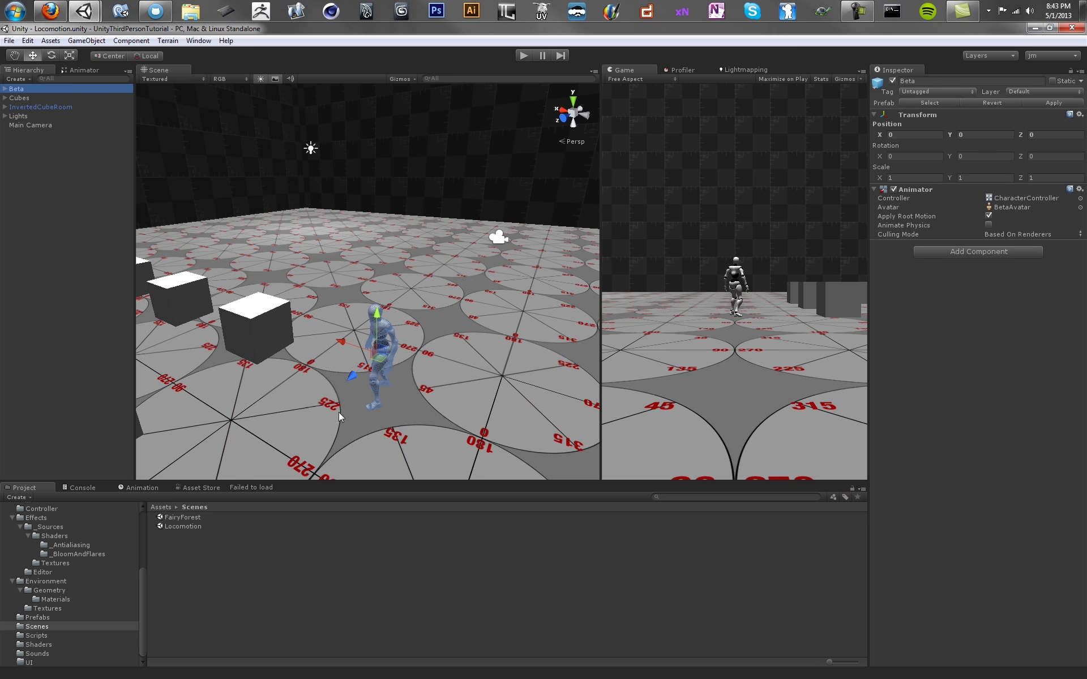
{"action": "double_click", "coordinate": [199, 516]}
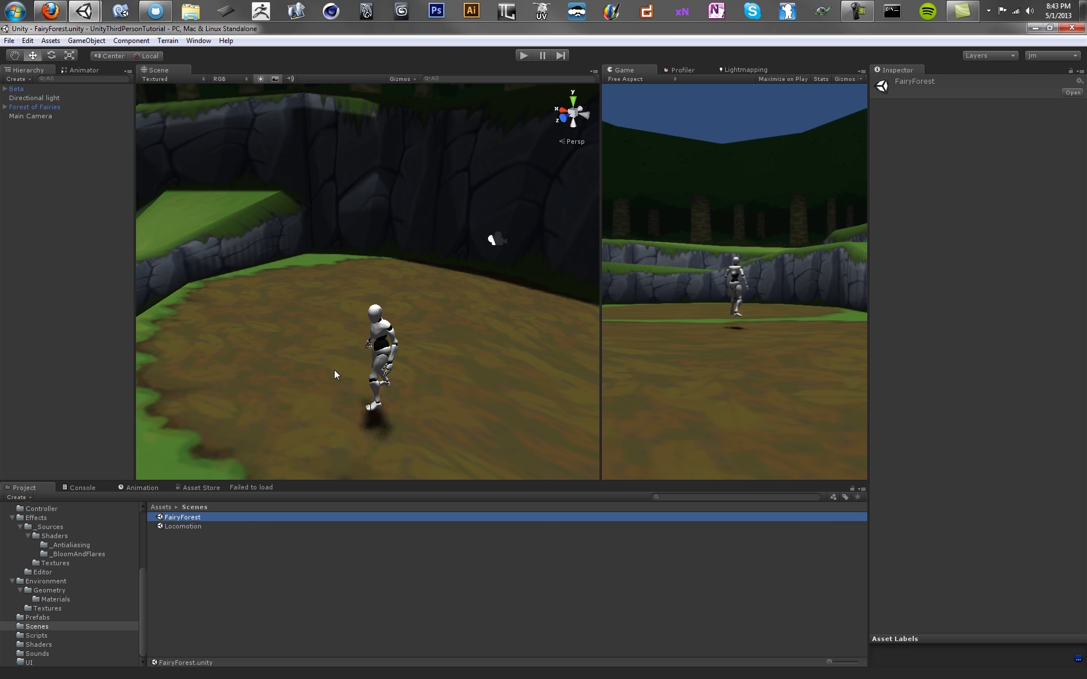
{"action": "left_click", "coordinate": [30, 89]}
{"action": "left_click", "coordinate": [1046, 103]}
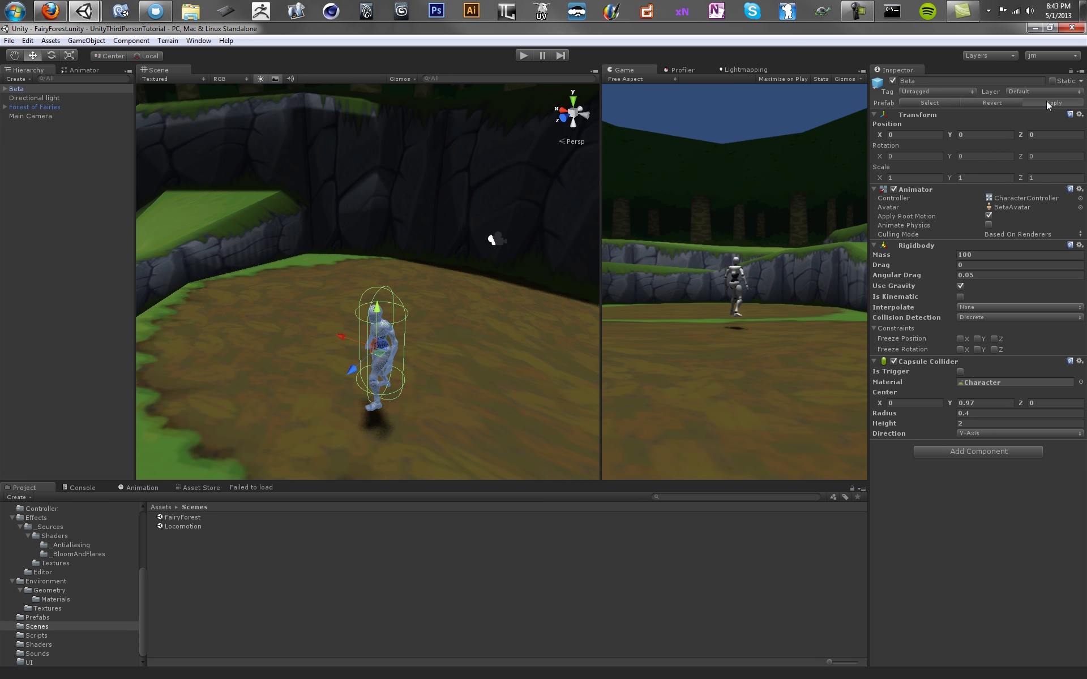
{"action": "double_click", "coordinate": [183, 526]}
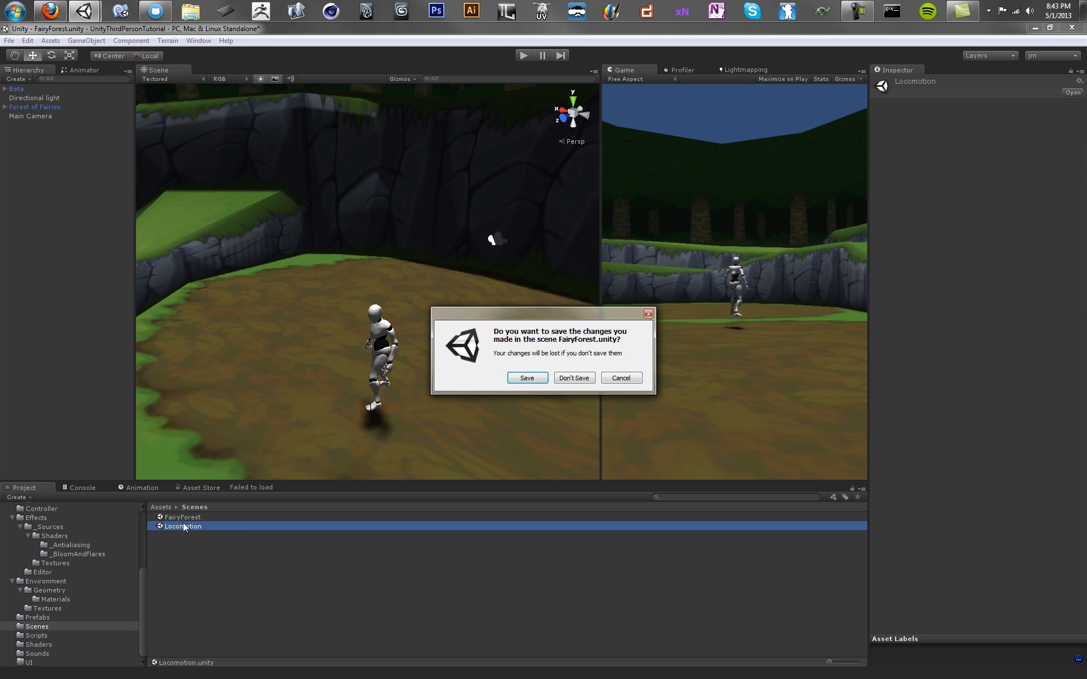
{"action": "left_click", "coordinate": [535, 382]}
{"action": "left_click", "coordinate": [32, 90]}
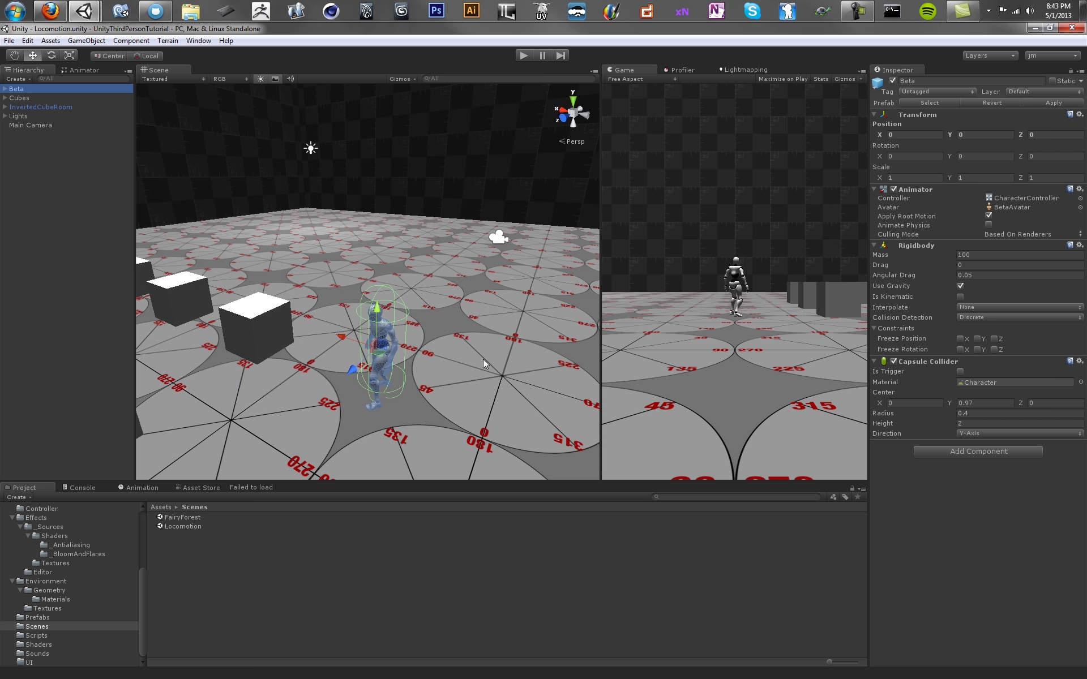
{"action": "left_click_drag", "start_coordinate": [398, 335], "coordinate": [447, 293], "text": "alt"}
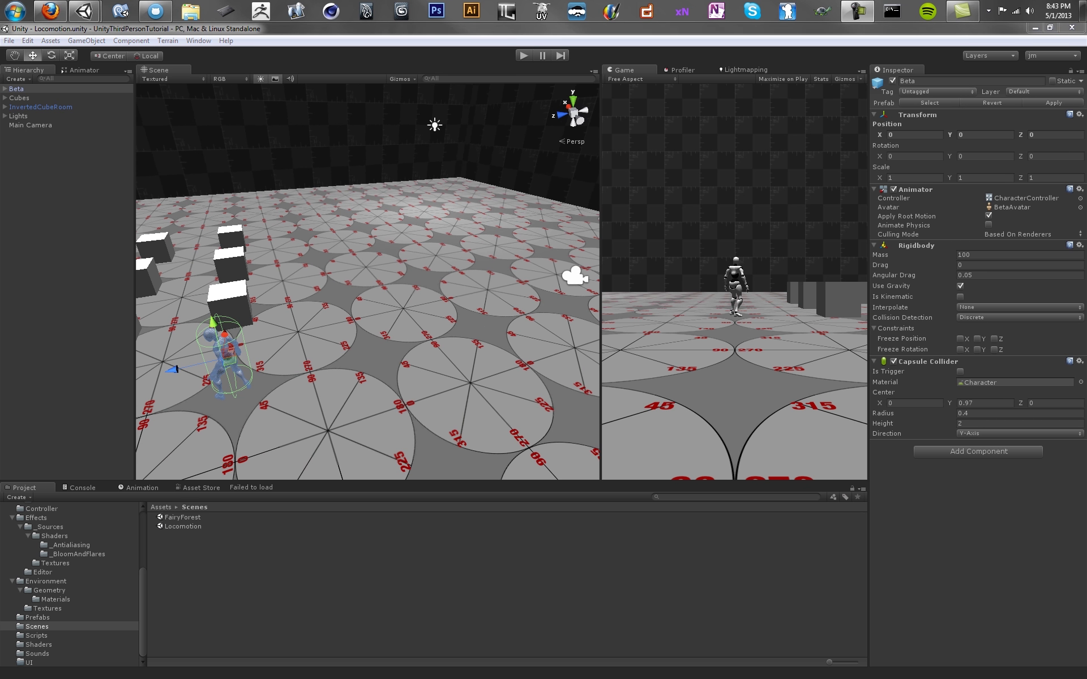
{"action": "left_click", "coordinate": [401, 231]}
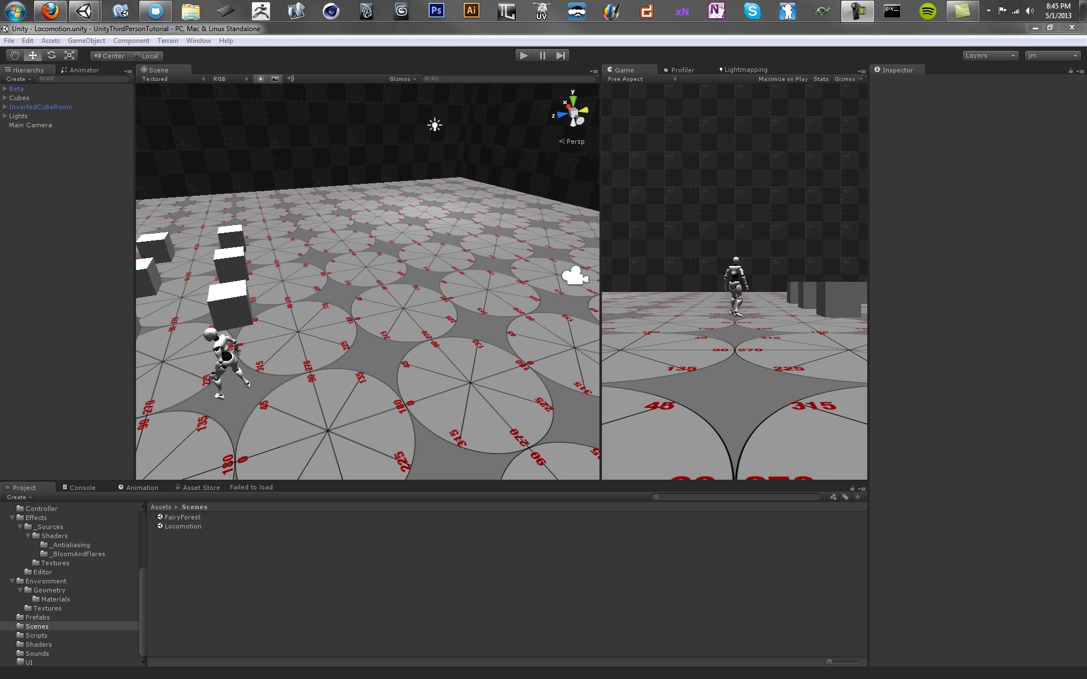
Select Beta and show its controller's graph in a widened Animator panel
{"action": "left_click", "coordinate": [49, 124]}
{"action": "left_click", "coordinate": [59, 88]}
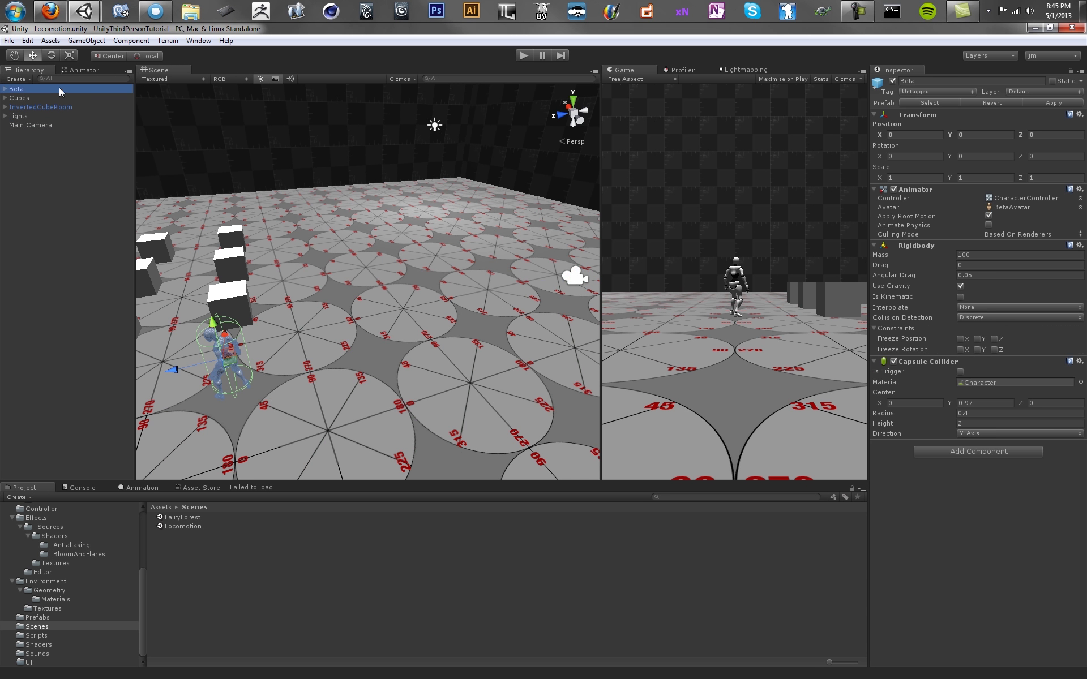
{"action": "left_click", "coordinate": [81, 70]}
{"action": "left_click_drag", "start_coordinate": [135, 116], "coordinate": [442, 126]}
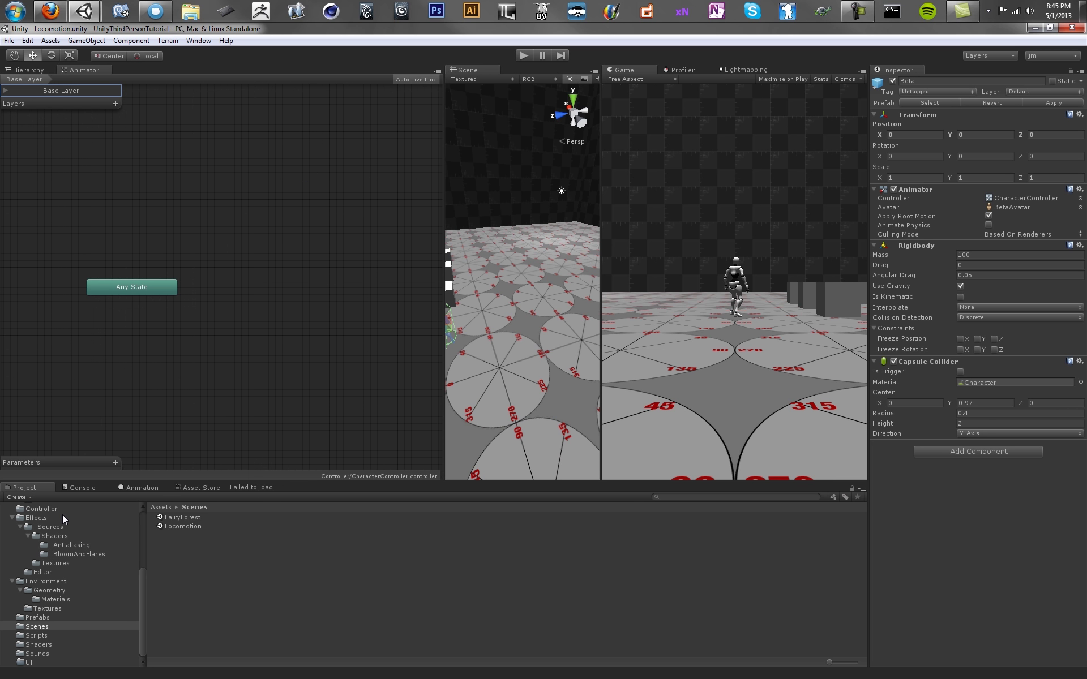
{"action": "scroll", "coordinate": [62, 514], "scroll_direction": "up", "scroll_amount": 4}
Inspect Player@Idle's Rig and Animation import settings and preview the Idle clip
{"action": "left_click", "coordinate": [45, 522]}
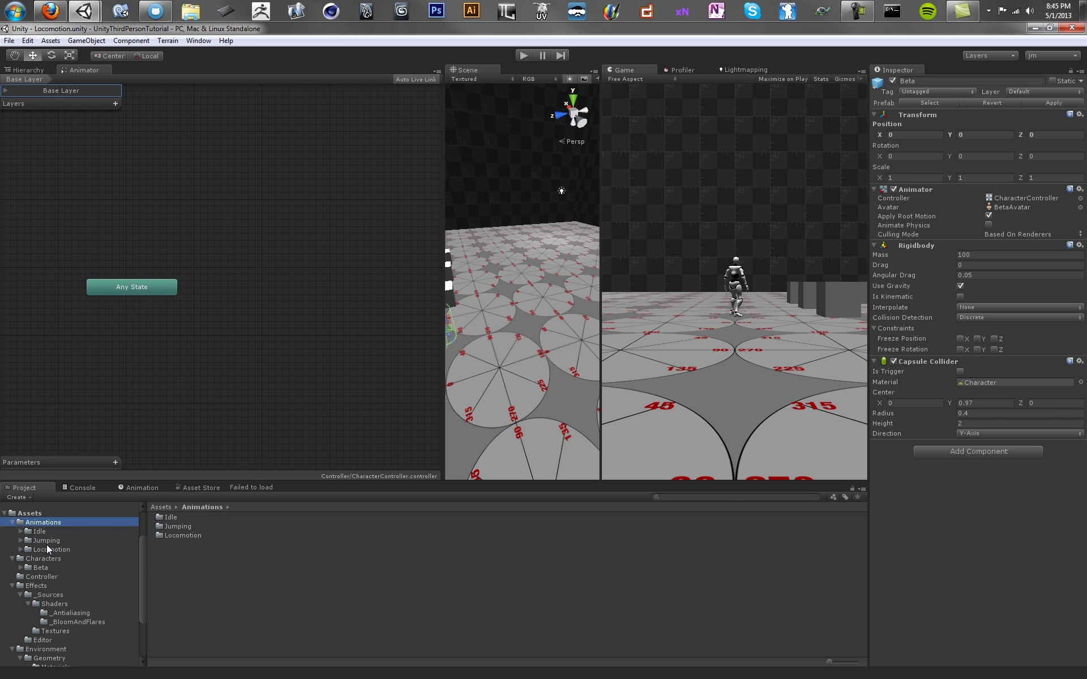
{"action": "left_click", "coordinate": [41, 532]}
{"action": "left_click", "coordinate": [153, 527]}
{"action": "left_click", "coordinate": [170, 527]}
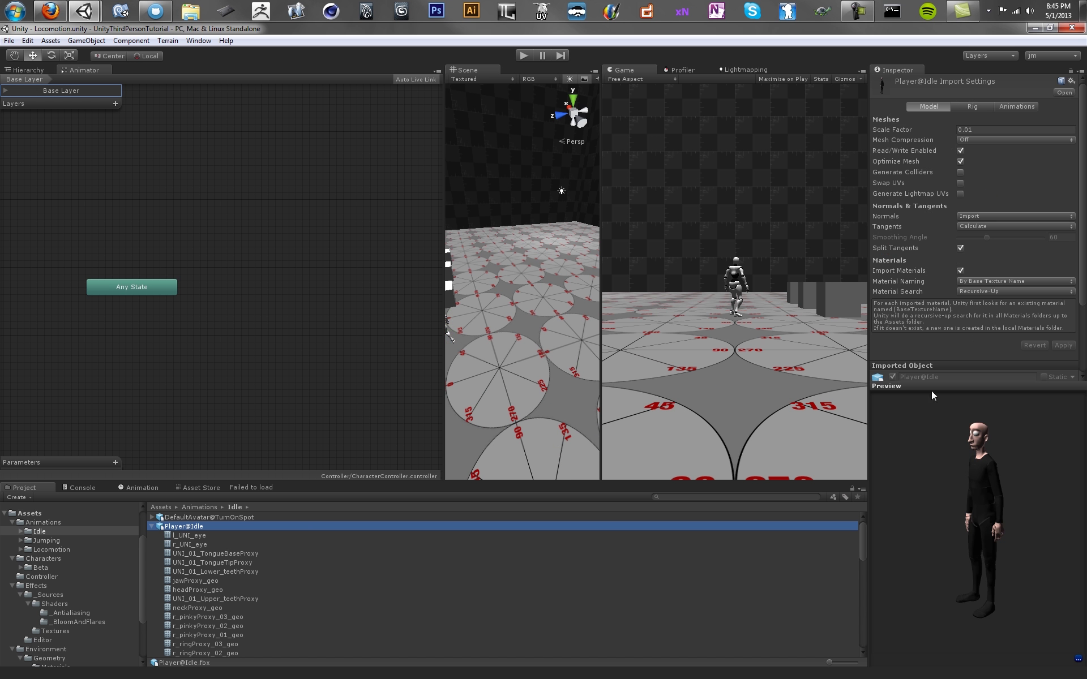
{"action": "left_click_drag", "start_coordinate": [931, 391], "coordinate": [931, 452]}
{"action": "left_click", "coordinate": [985, 108]}
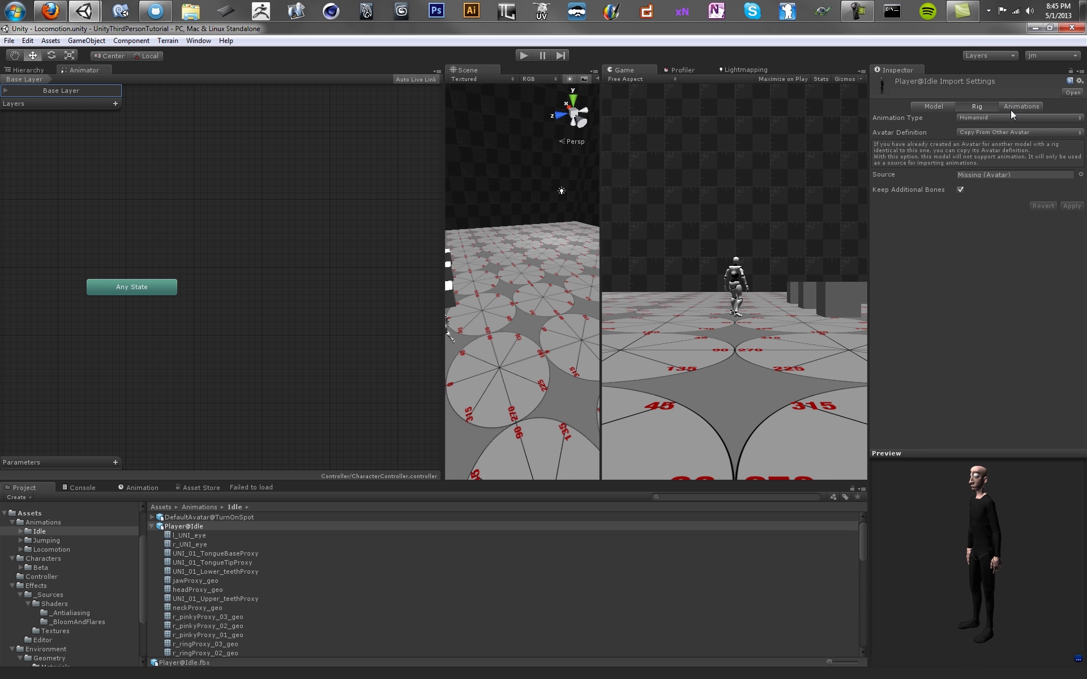
{"action": "left_click", "coordinate": [1024, 106]}
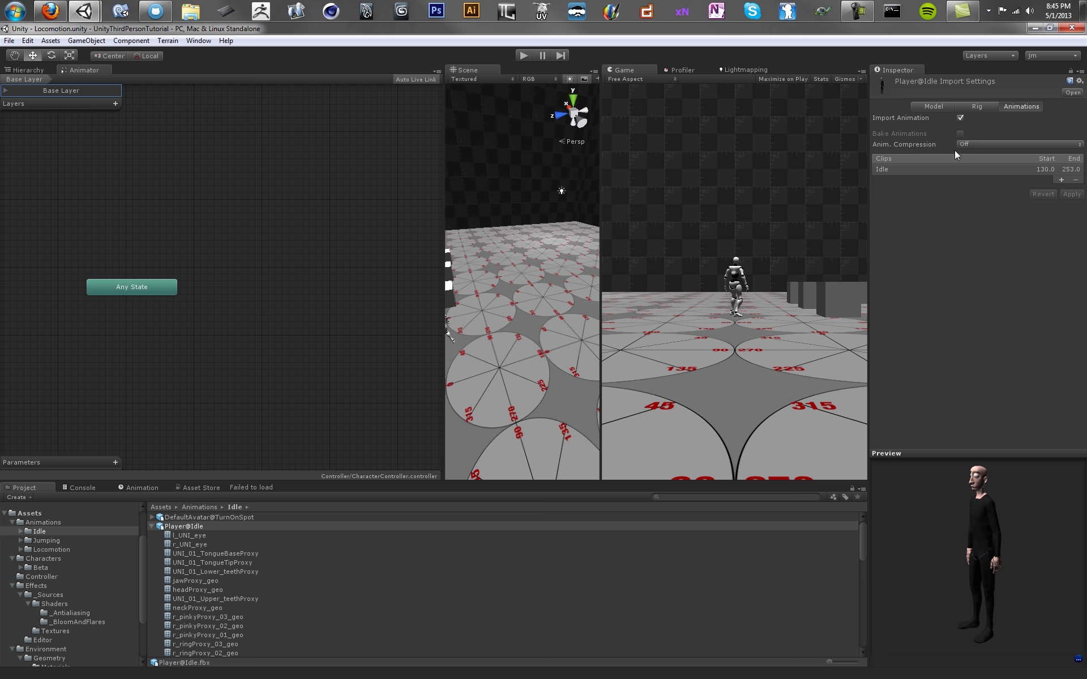
{"action": "left_click", "coordinate": [938, 169]}
{"action": "left_click", "coordinate": [880, 466]}
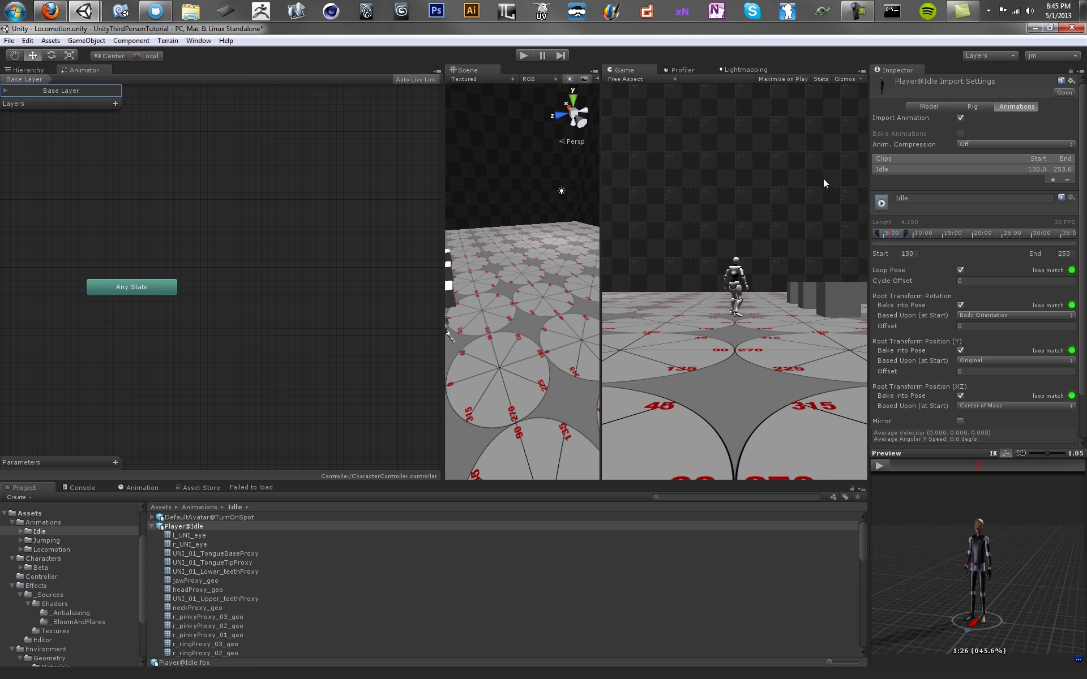
{"action": "scroll", "coordinate": [206, 550], "scroll_direction": "down", "scroll_amount": 10}
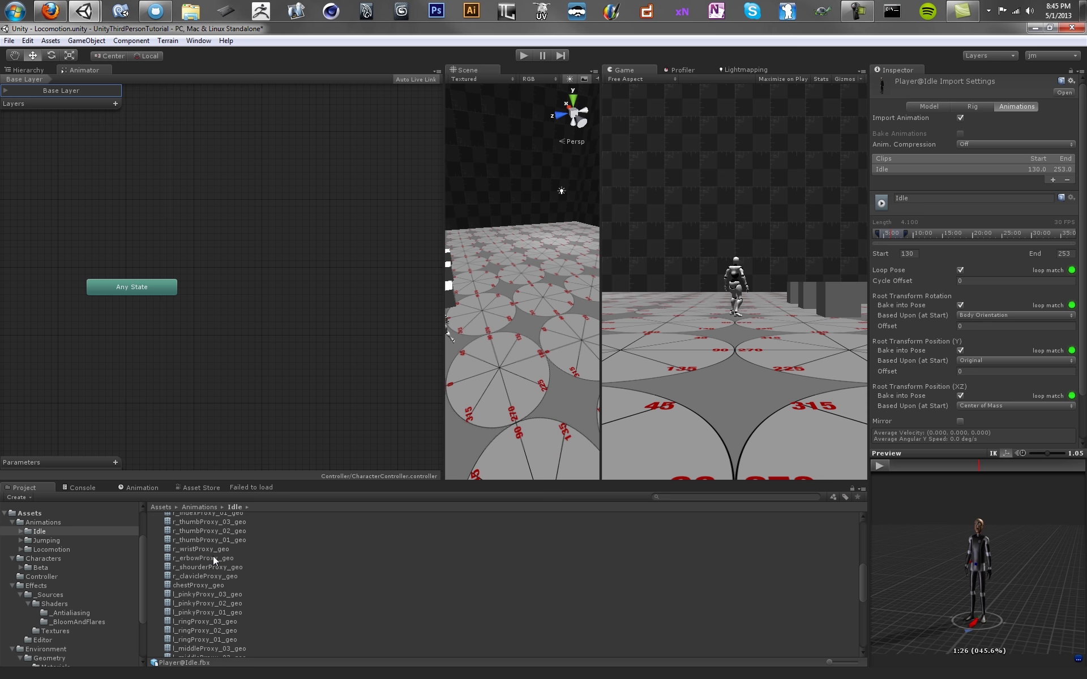
Add the Idle clip as a Base Layer state, then briefly run the scene
{"action": "left_click_drag", "start_coordinate": [188, 633], "coordinate": [306, 288]}
{"action": "middle_click_drag", "start_coordinate": [306, 288], "coordinate": [250, 271]}
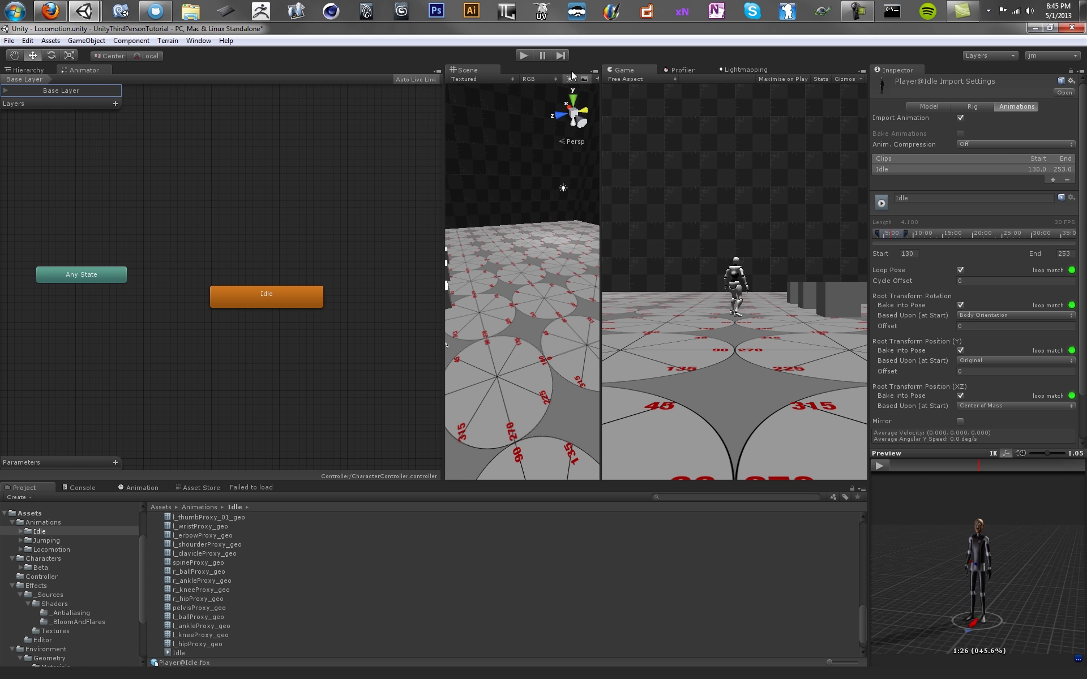
{"action": "left_click", "coordinate": [528, 54]}
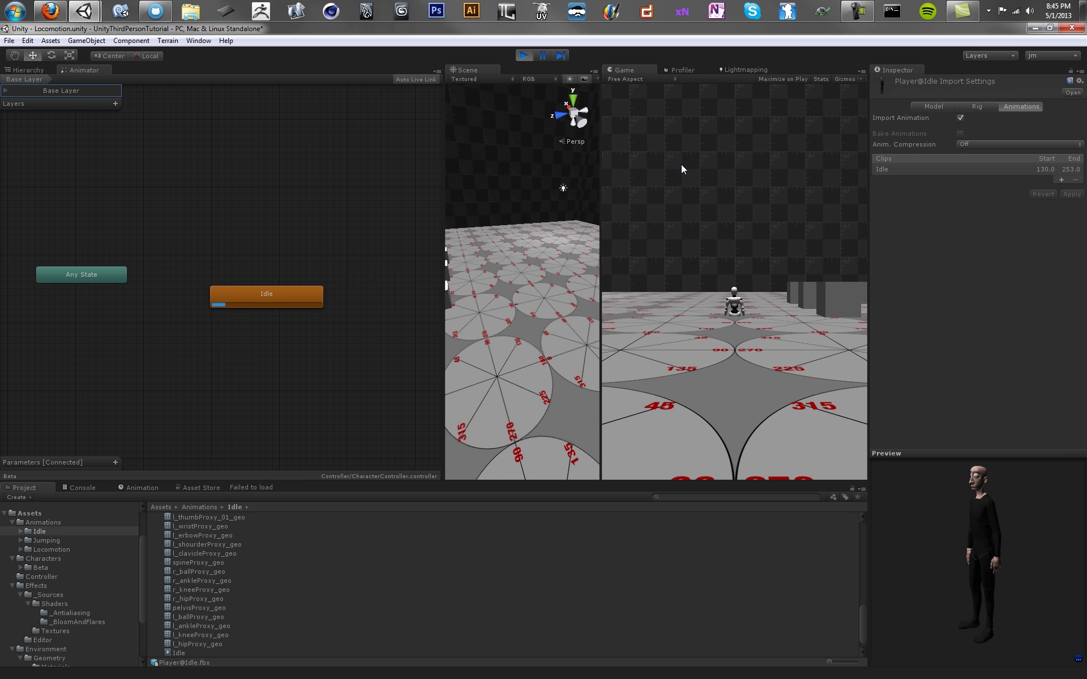
{"action": "left_click", "coordinate": [523, 55]}
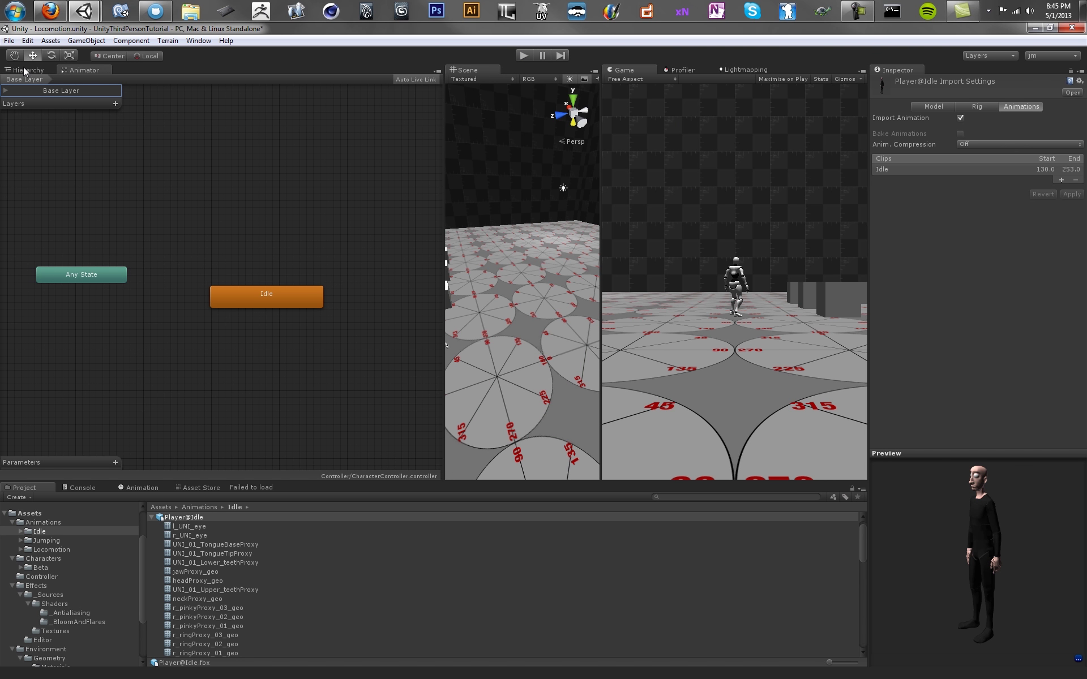
Add Mesh Colliders to InvertedCubeRoom's Main and Roof meshes
{"action": "left_click", "coordinate": [25, 70]}
{"action": "left_click", "coordinate": [58, 90]}
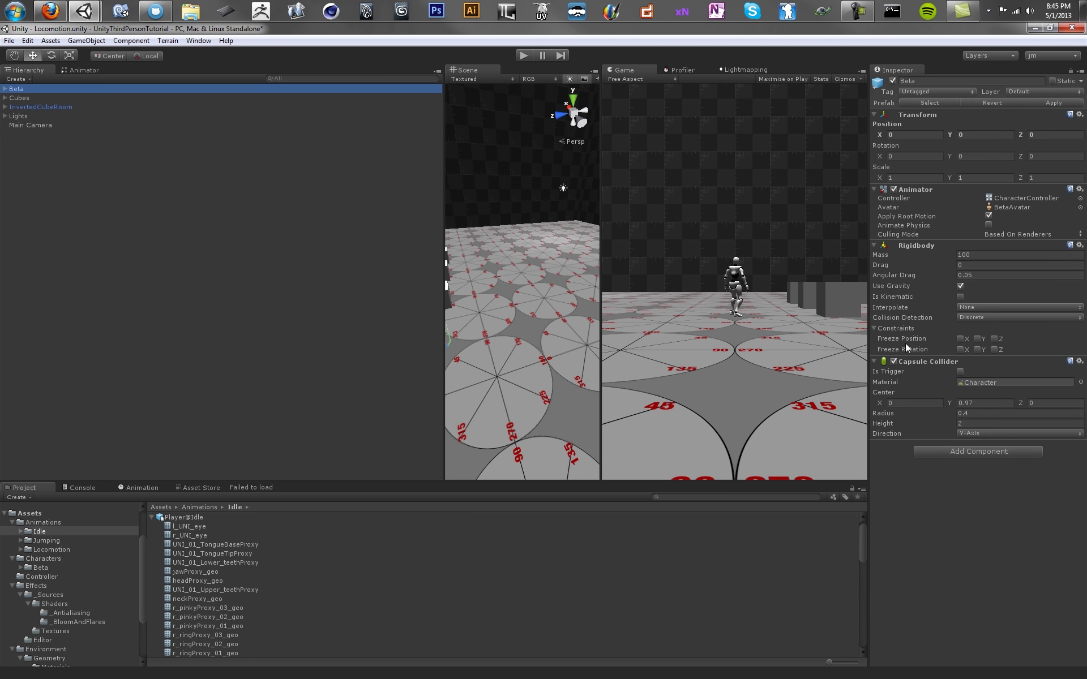
{"action": "left_click", "coordinate": [41, 106]}
{"action": "left_click", "coordinate": [5, 106]}
{"action": "left_click", "coordinate": [25, 116]}
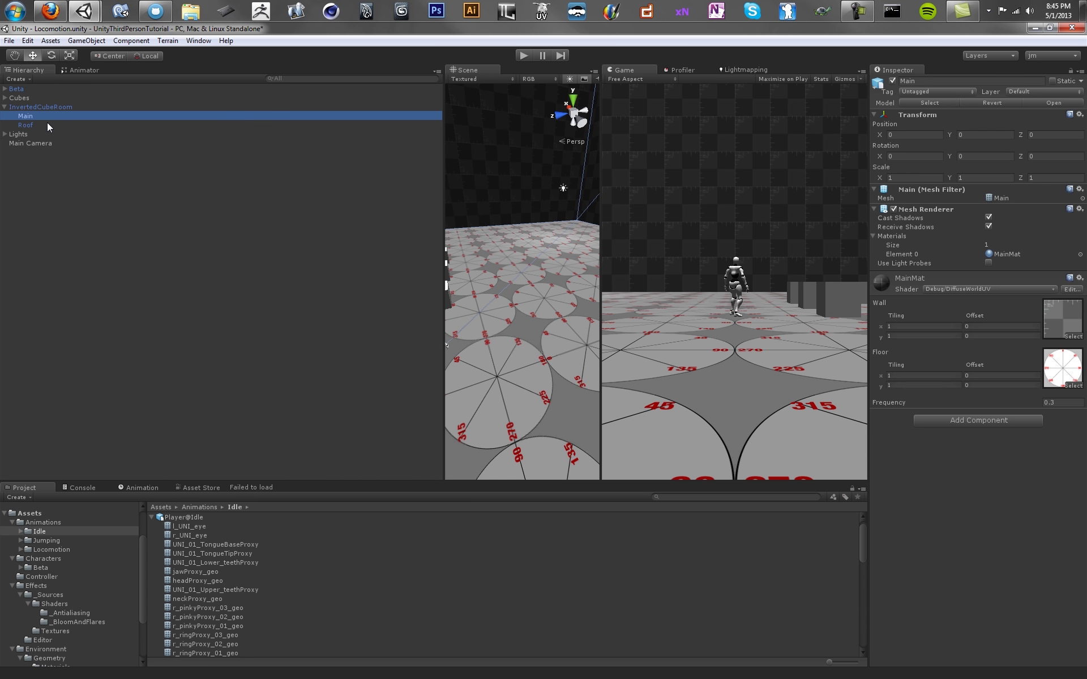
{"action": "left_click", "coordinate": [25, 125], "text": "shift"}
{"action": "left_click", "coordinate": [933, 280]}
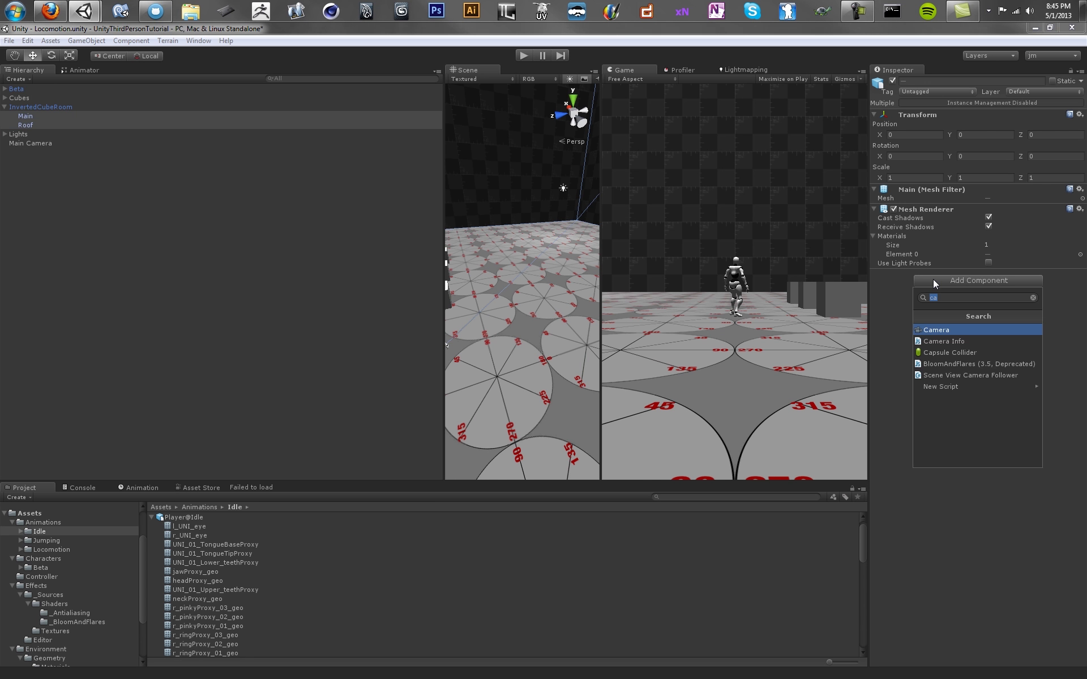
{"action": "type", "text": "mesh"}
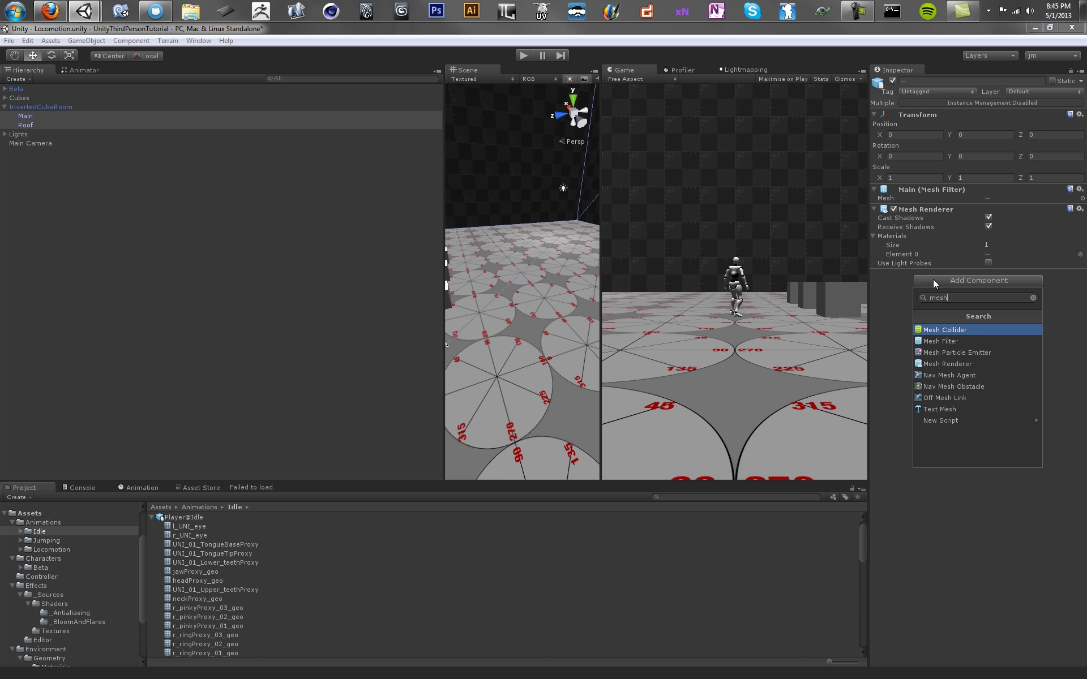
{"action": "key", "text": "Return"}
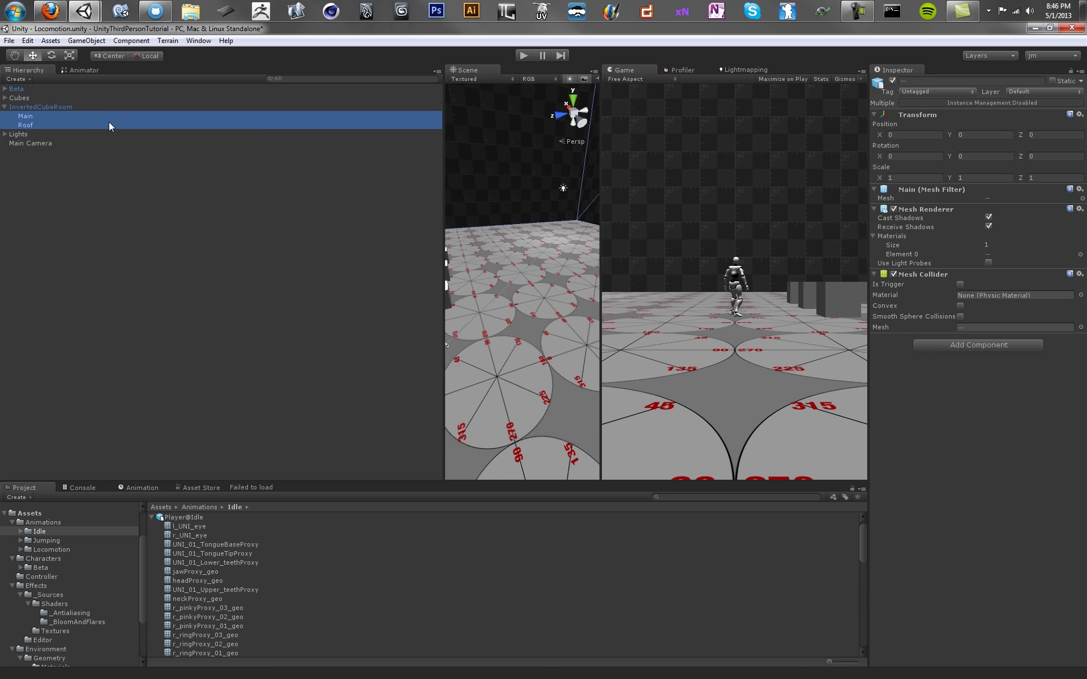
Remove the Mesh Collider from the Roof
{"action": "left_click", "coordinate": [109, 124]}
{"action": "right_click", "coordinate": [932, 274]}
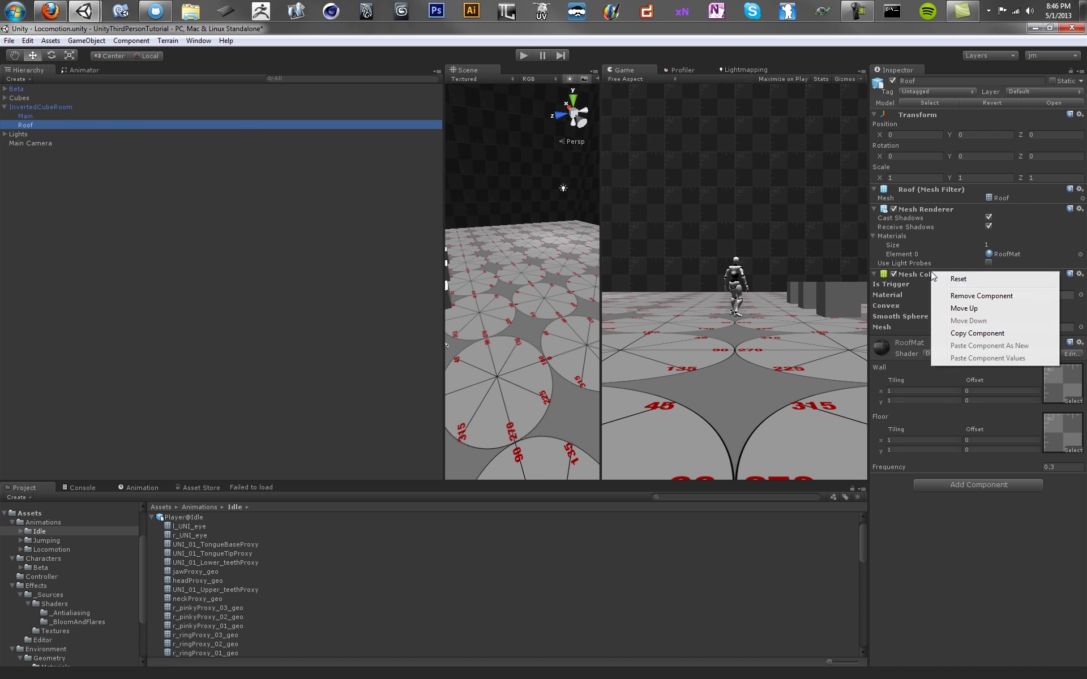
{"action": "left_click", "coordinate": [956, 295]}
Add a Rigidbody to Main with mass 100000
{"action": "left_click", "coordinate": [80, 117]}
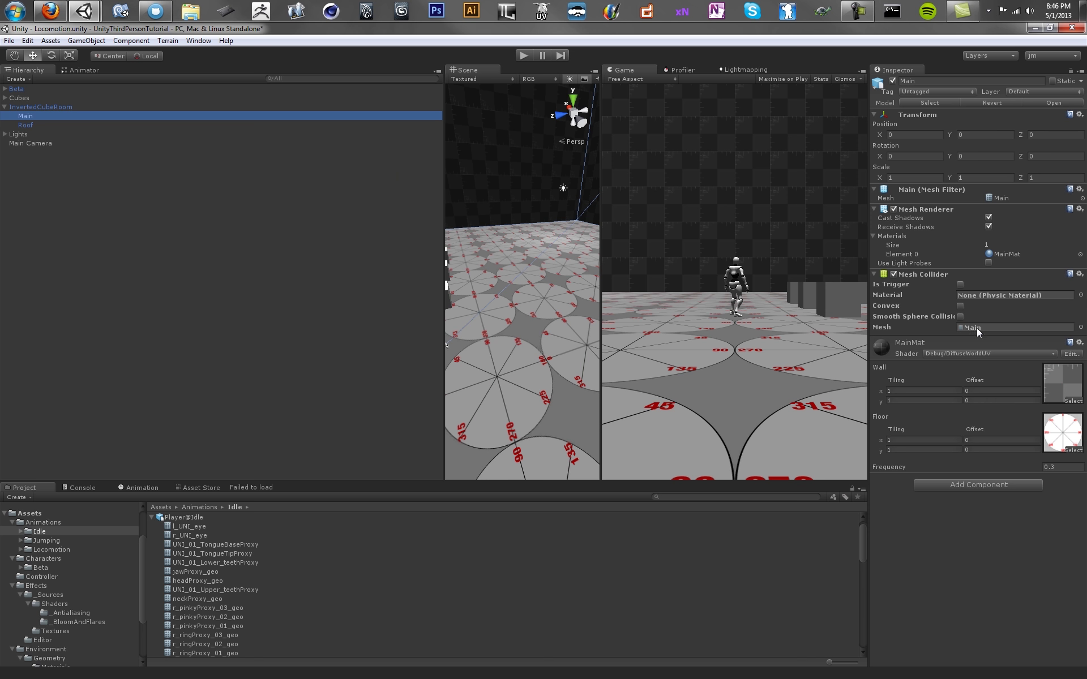
{"action": "left_click", "coordinate": [975, 484]}
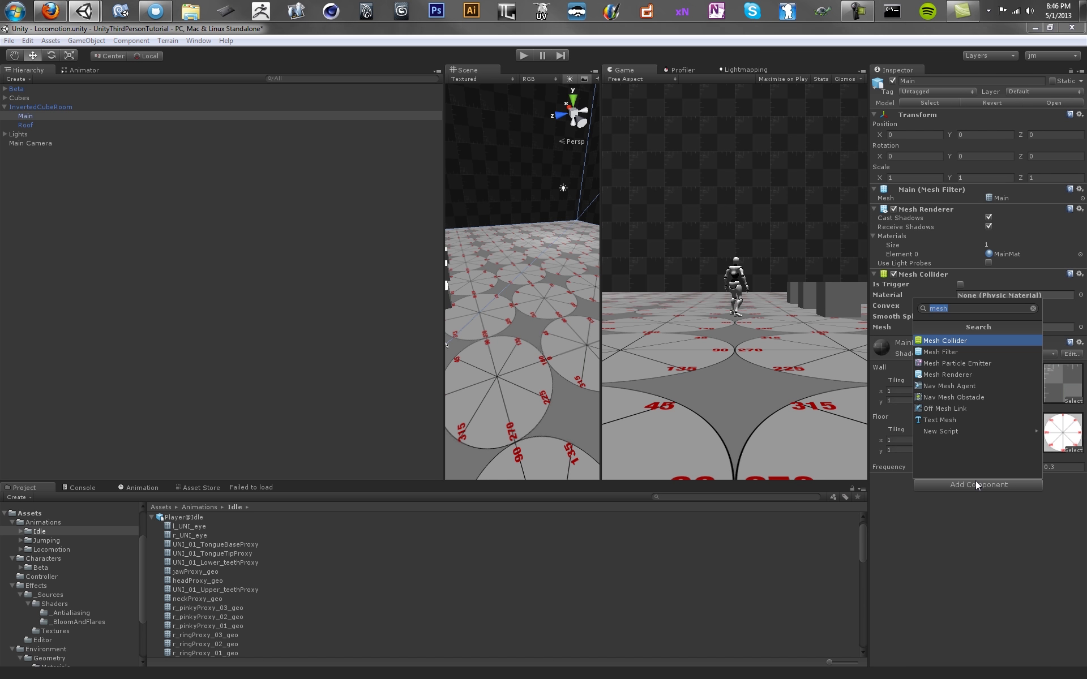
{"action": "type", "text": "ri"}
{"action": "key", "text": "Return"}
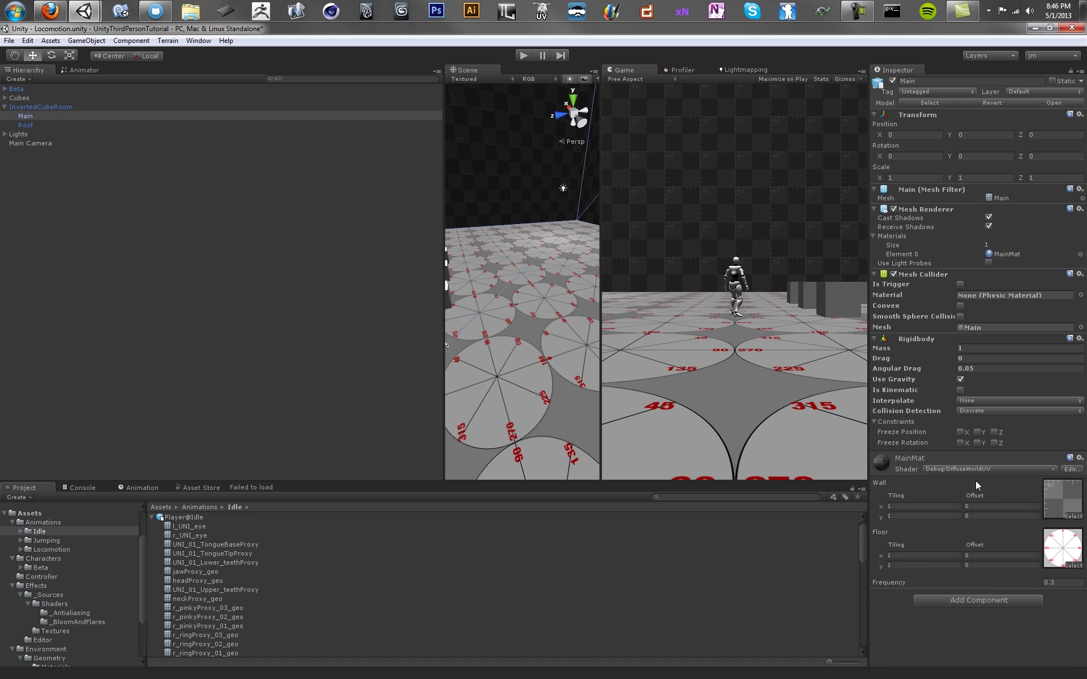
{"action": "type", "text": "100000"}
Play the scene, zoom onto the idling character, check the Animator, then stop
{"action": "left_click", "coordinate": [523, 56]}
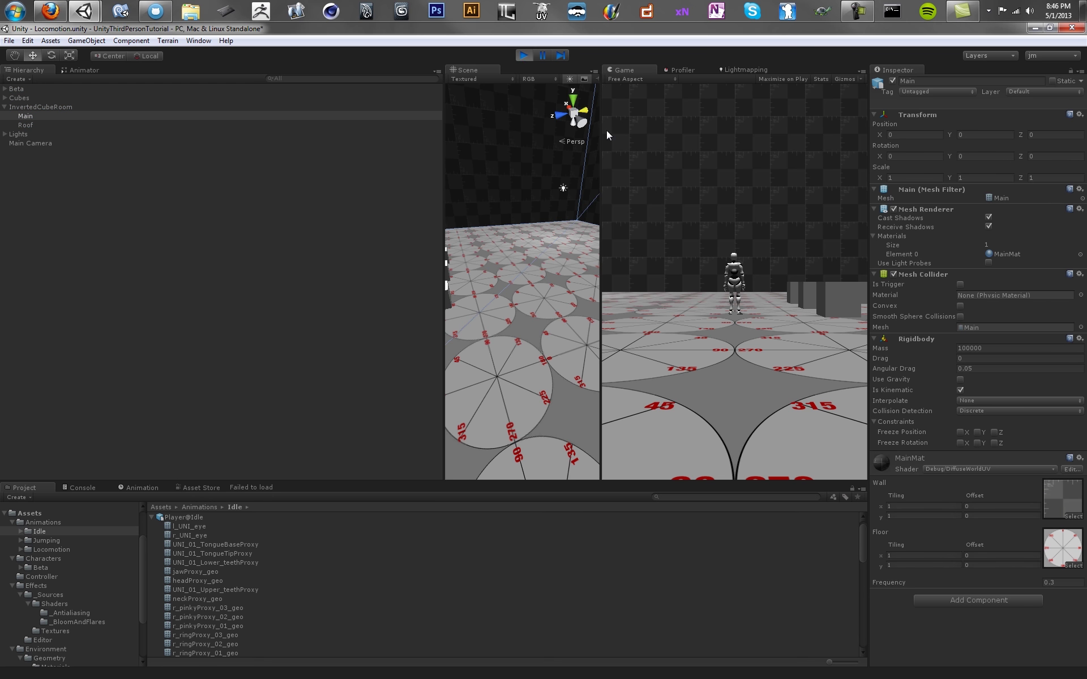
{"action": "left_click_drag", "start_coordinate": [578, 201], "coordinate": [593, 221], "text": "alt"}
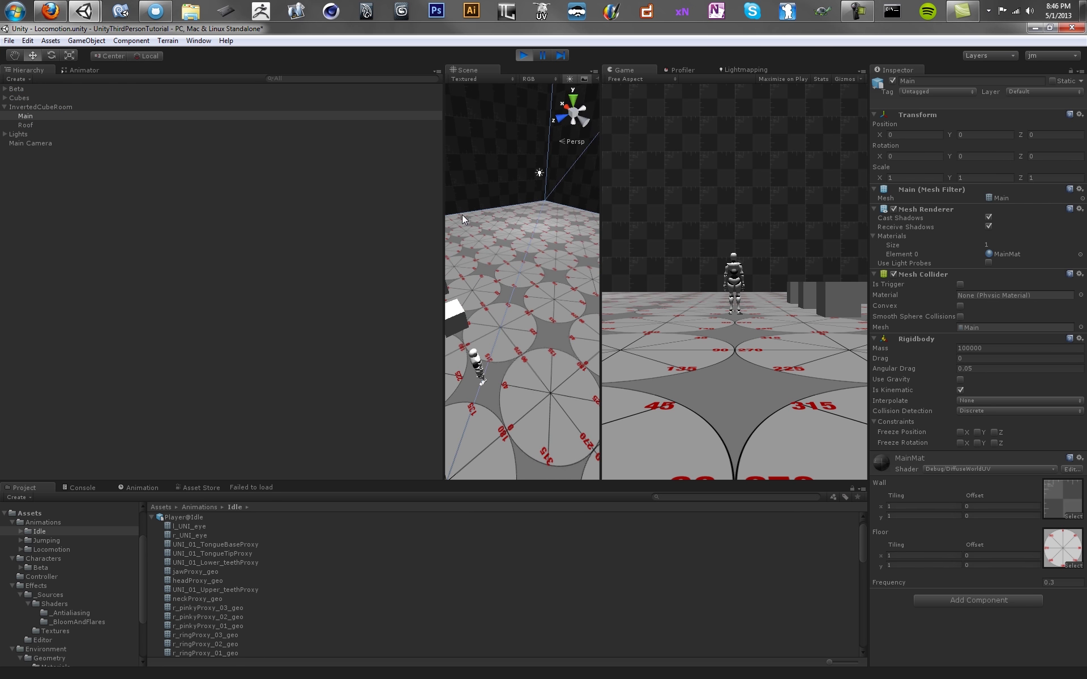
{"action": "left_click_drag", "start_coordinate": [444, 203], "coordinate": [249, 202]}
{"action": "scroll", "coordinate": [416, 272], "scroll_direction": "up", "scroll_amount": 6}
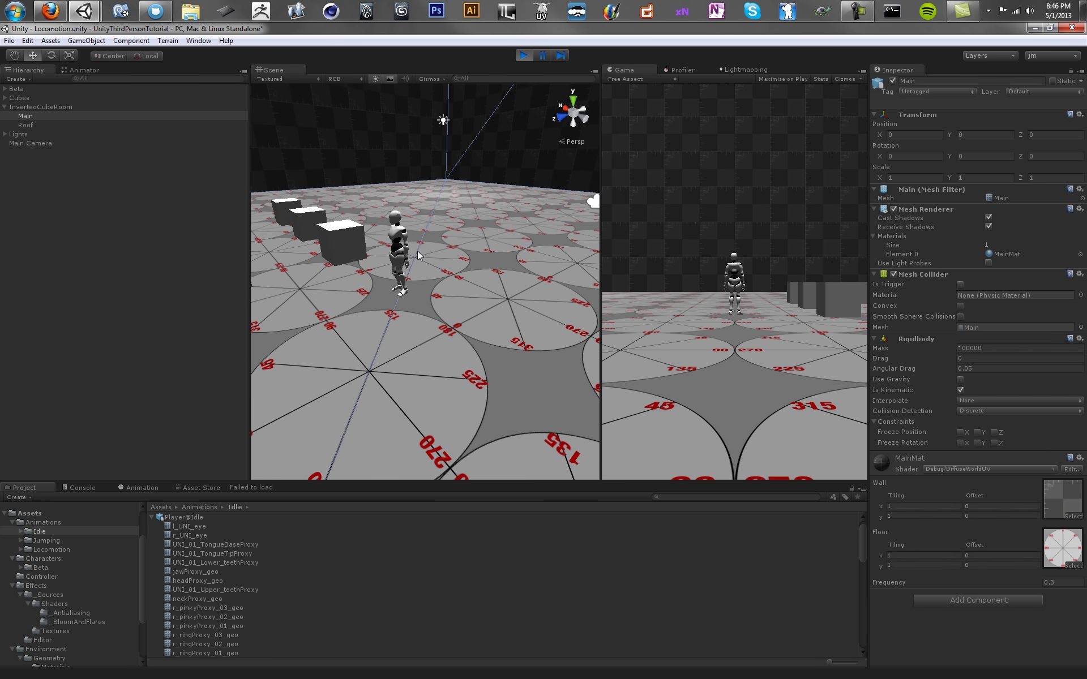
{"action": "middle_click_drag", "start_coordinate": [396, 294], "coordinate": [433, 298]}
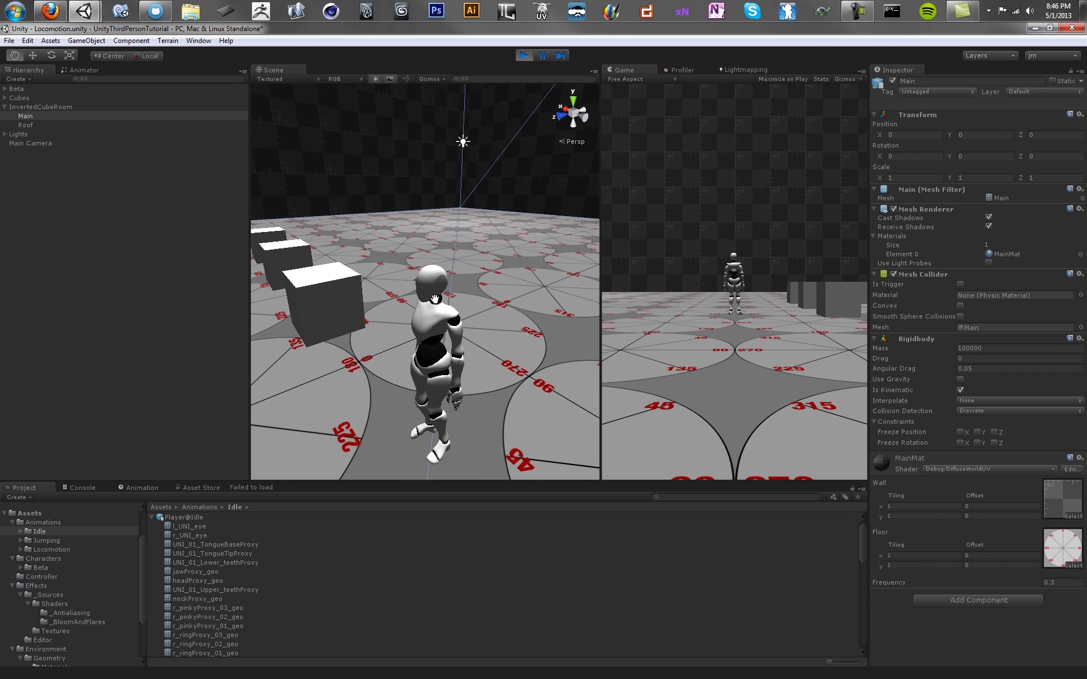
{"action": "left_click", "coordinate": [93, 69]}
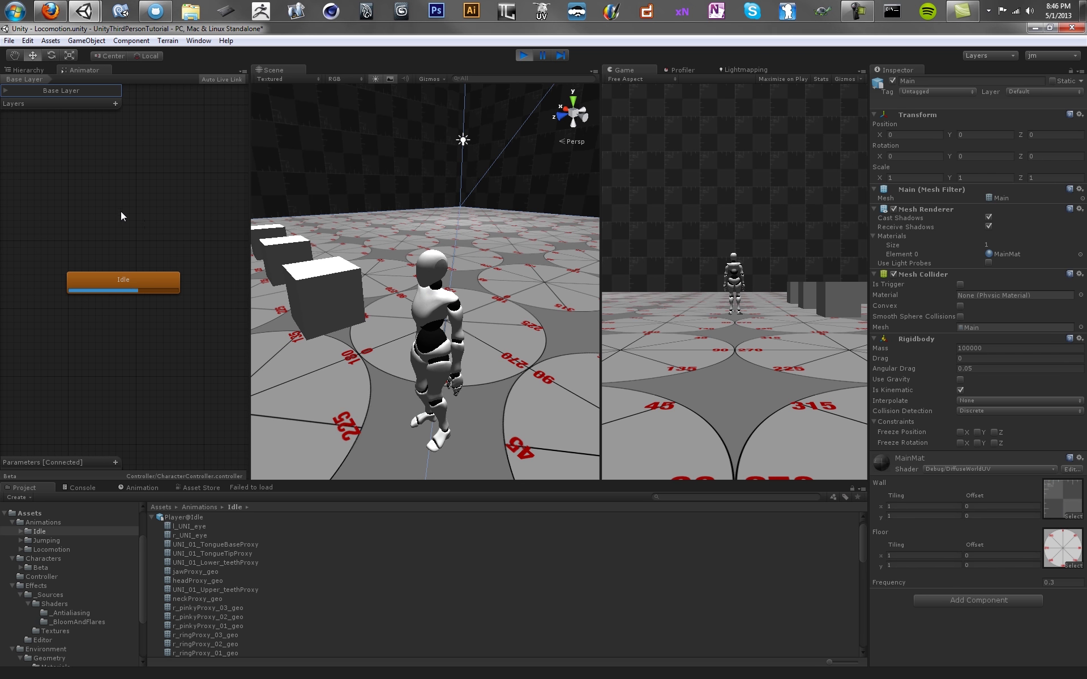
{"action": "left_click", "coordinate": [523, 57]}
Select Player@Idle to show its Idle clip settings (130.0–253.0)
{"action": "left_click", "coordinate": [184, 517]}
{"action": "scroll", "coordinate": [235, 539], "scroll_direction": "down", "scroll_amount": 2}
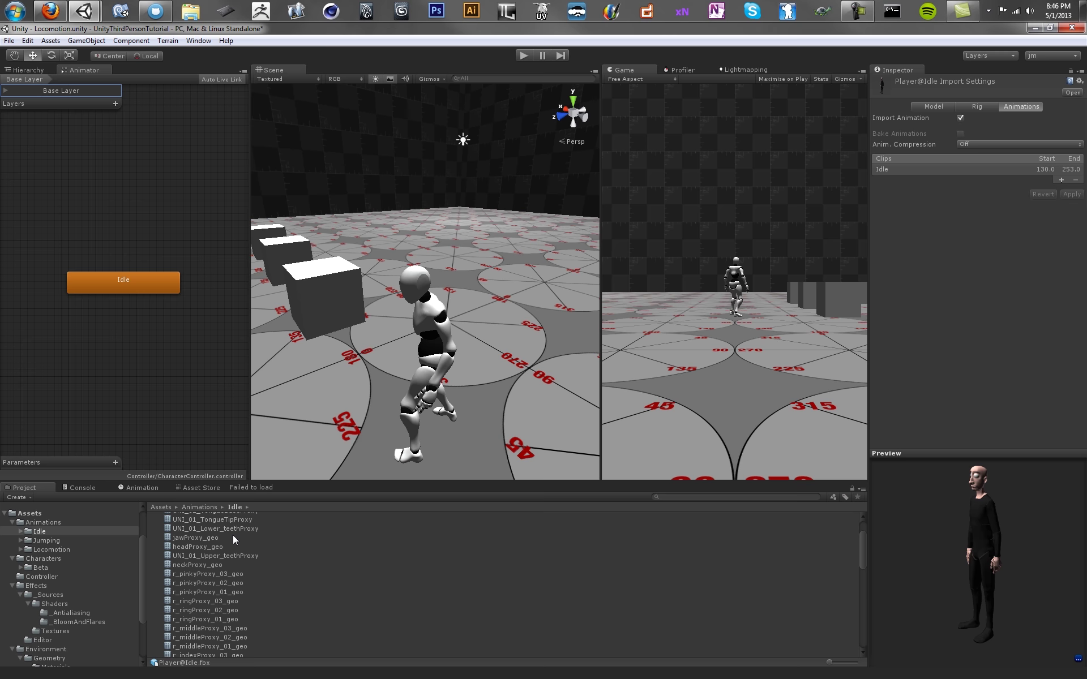
{"action": "scroll", "coordinate": [235, 539], "scroll_direction": "up", "scroll_amount": 3}
Create a new Blend Tree state and arrange it beside the Idle state
{"action": "left_click", "coordinate": [152, 517]}
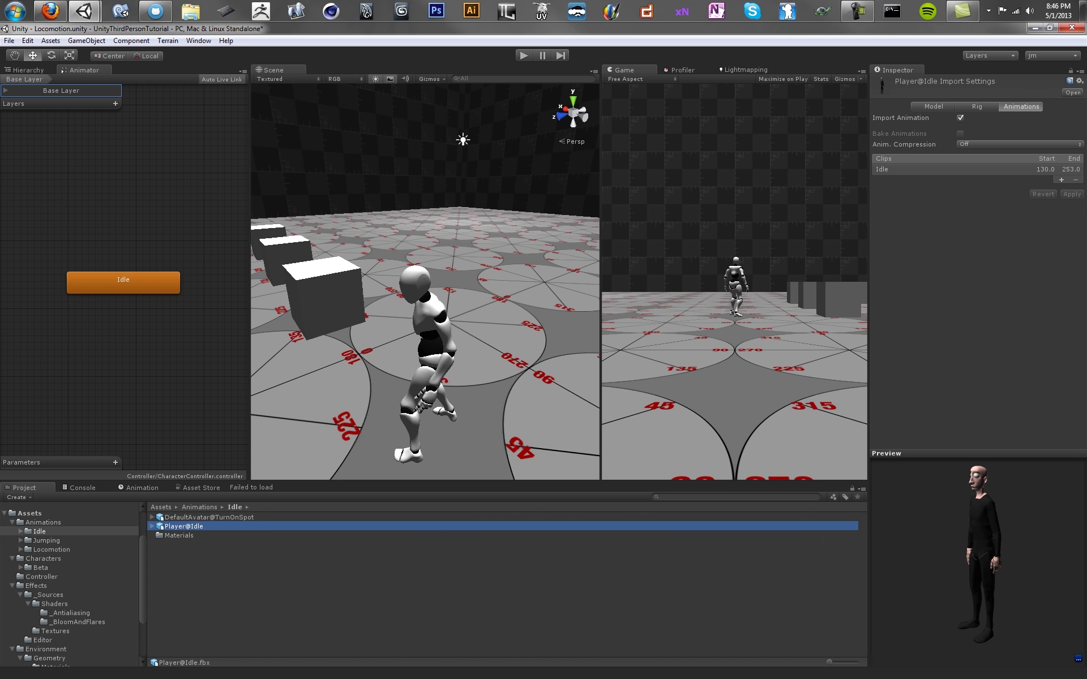
{"action": "left_click", "coordinate": [128, 232]}
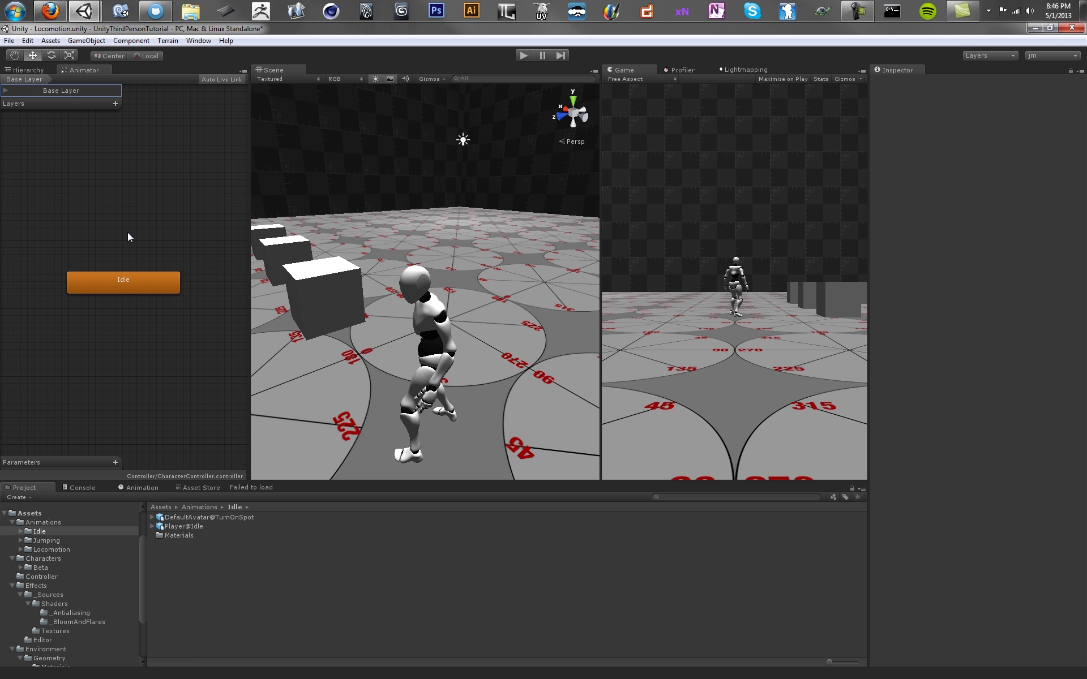
{"action": "right_click", "coordinate": [127, 232]}
{"action": "mouse_move", "coordinate": [169, 239]}
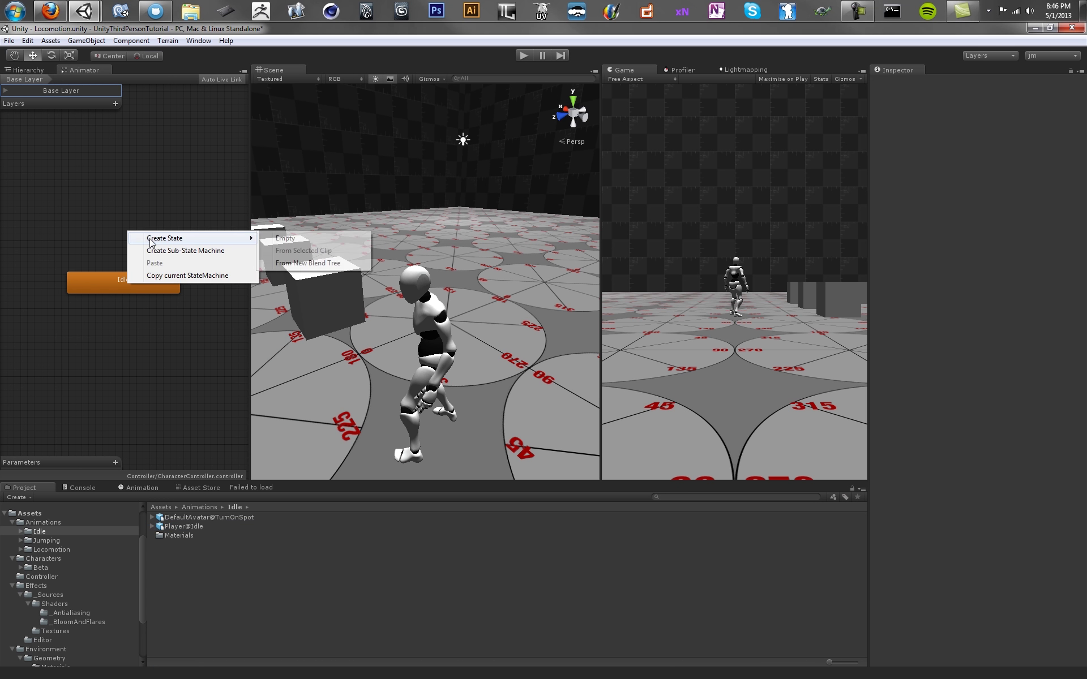
{"action": "left_click", "coordinate": [306, 263]}
{"action": "left_click_drag", "start_coordinate": [176, 243], "coordinate": [114, 221]}
{"action": "mouse_move", "coordinate": [131, 286]}
{"action": "left_mouse_down"}
{"action": "mouse_move", "coordinate": [132, 296]}
{"action": "mouse_move", "coordinate": [141, 287]}
{"action": "left_mouse_up"}
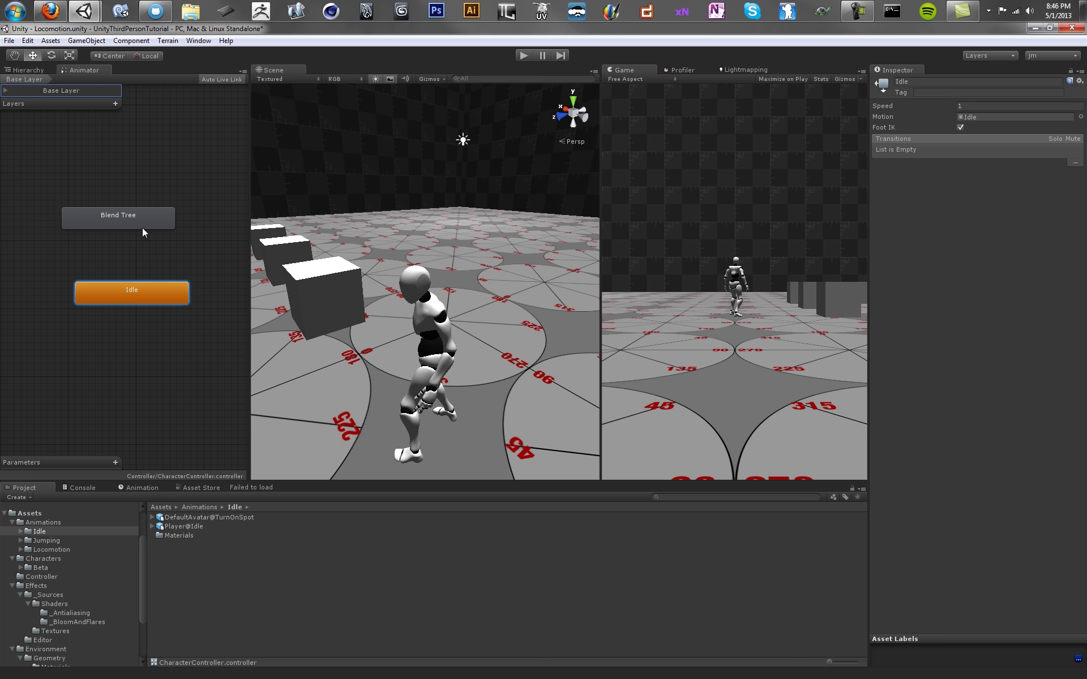
{"action": "left_click_drag", "start_coordinate": [141, 227], "coordinate": [156, 229]}
{"action": "left_click_drag", "start_coordinate": [177, 285], "coordinate": [189, 298]}
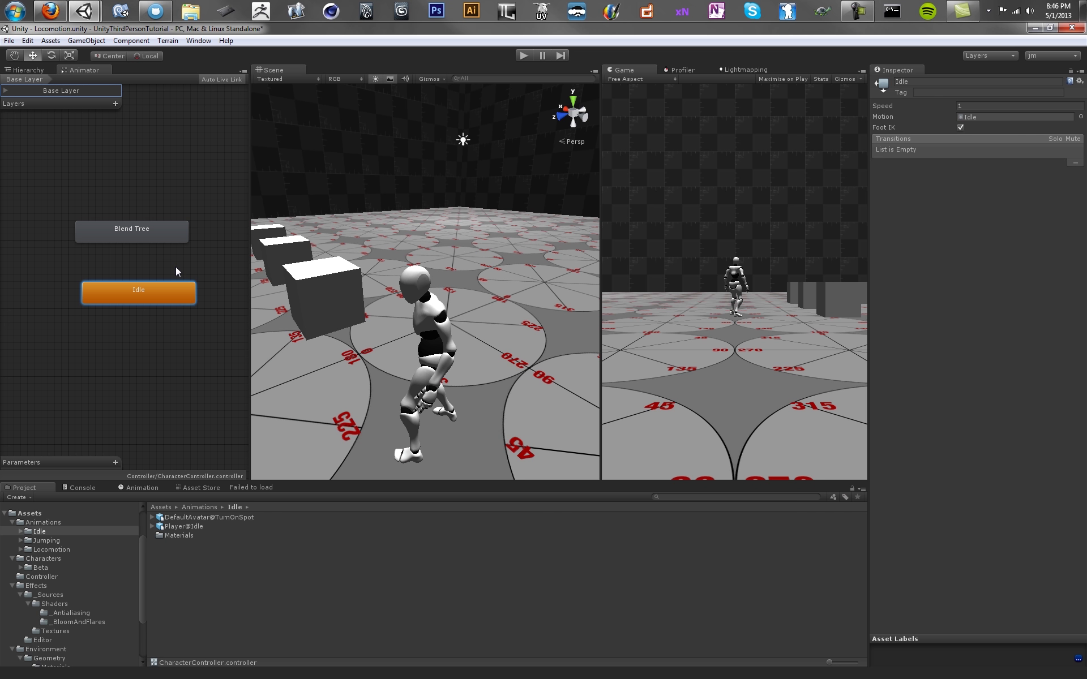
Rename the blend tree to Locomotion and open the Locomotion animations folder
{"action": "double_click", "coordinate": [162, 229]}
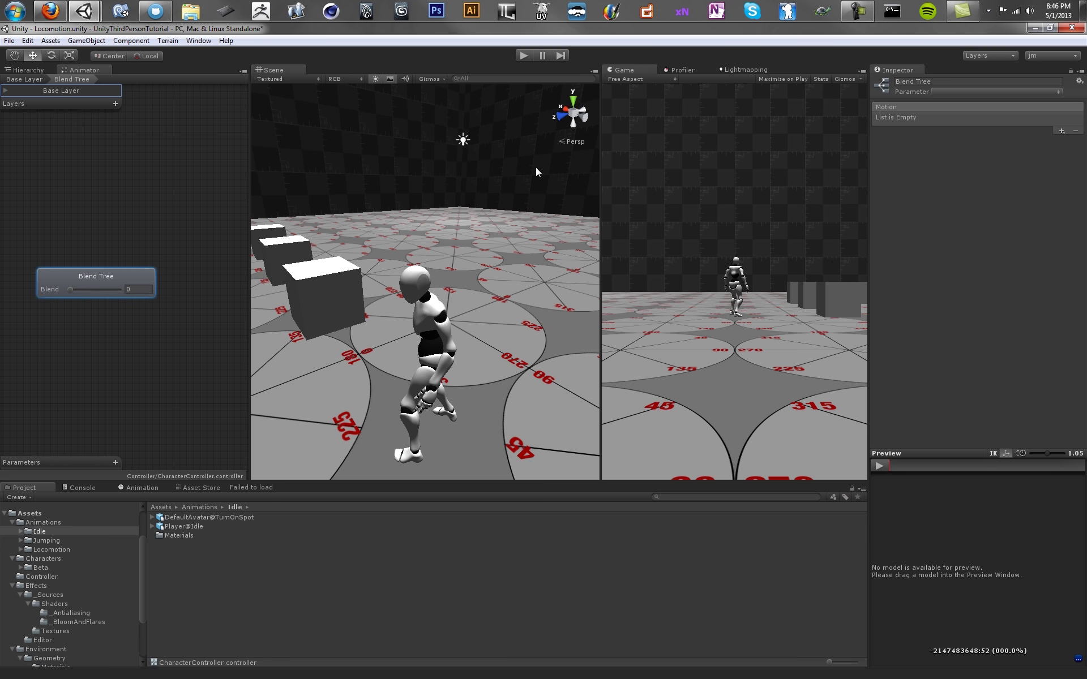
{"action": "left_click", "coordinate": [942, 82]}
{"action": "type", "text": "Locomotion"}
{"action": "left_click", "coordinate": [197, 506]}
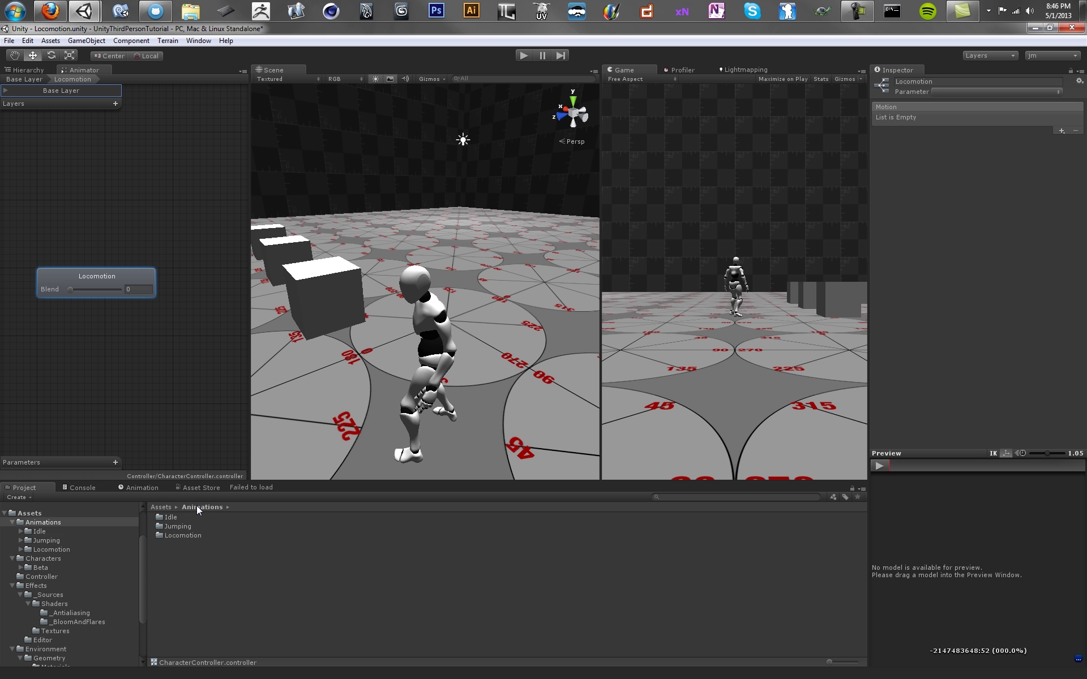
{"action": "double_click", "coordinate": [179, 532]}
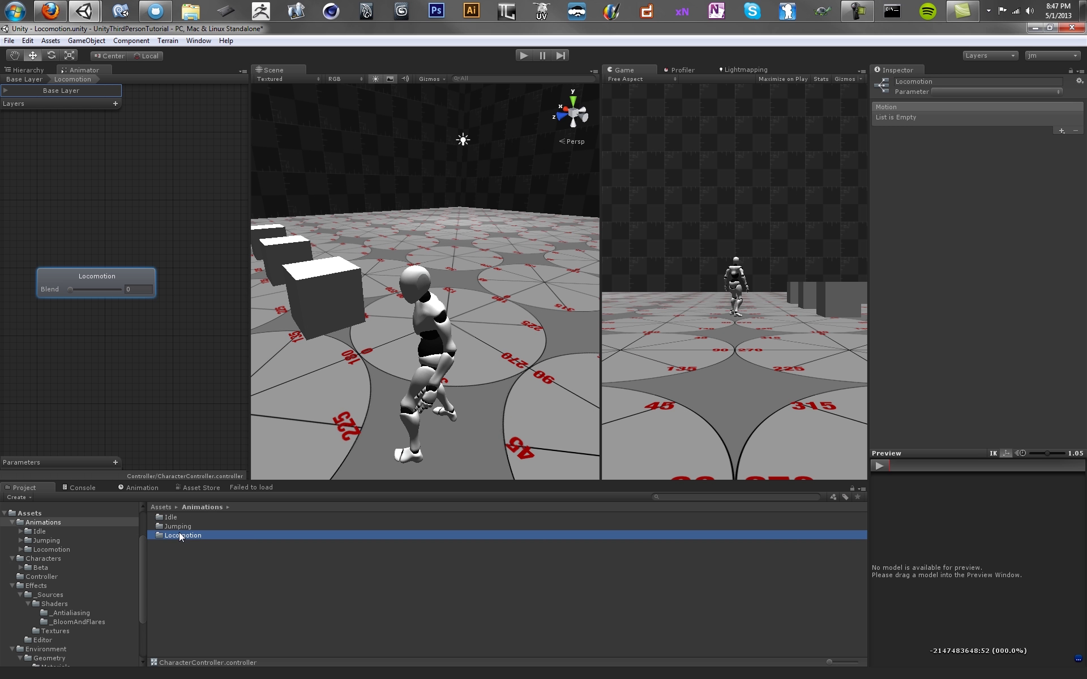
Preview the Run clip from DefaultAvatar@RunForward_NtrlFaceFwd in the Running folder
{"action": "double_click", "coordinate": [184, 527]}
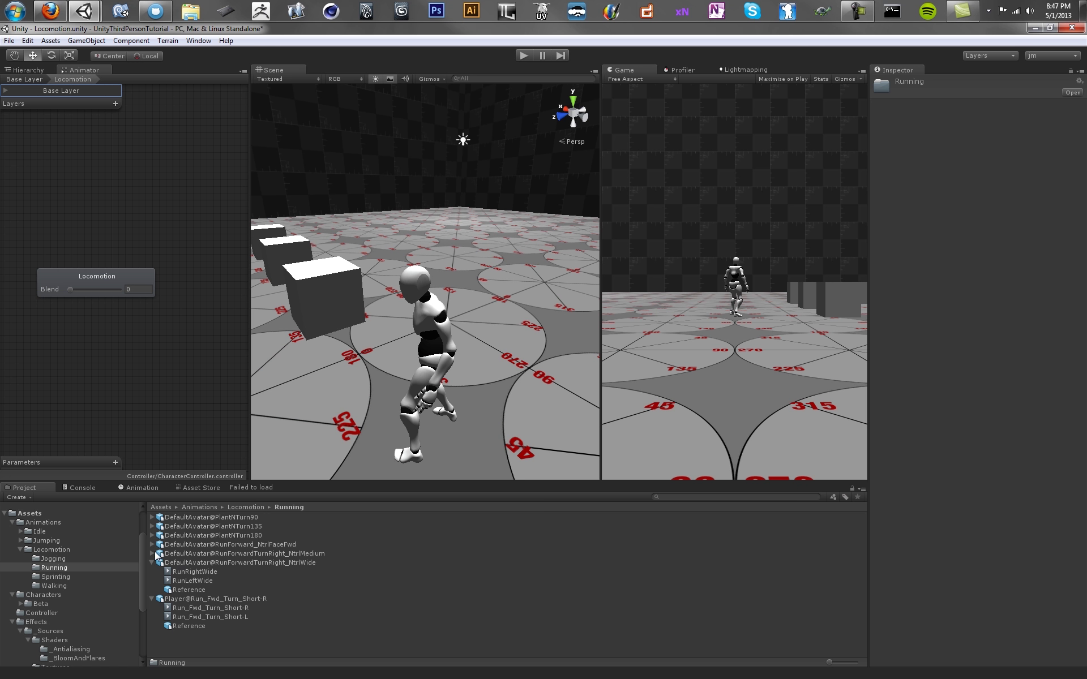
{"action": "left_click", "coordinate": [152, 544]}
{"action": "left_click", "coordinate": [159, 544]}
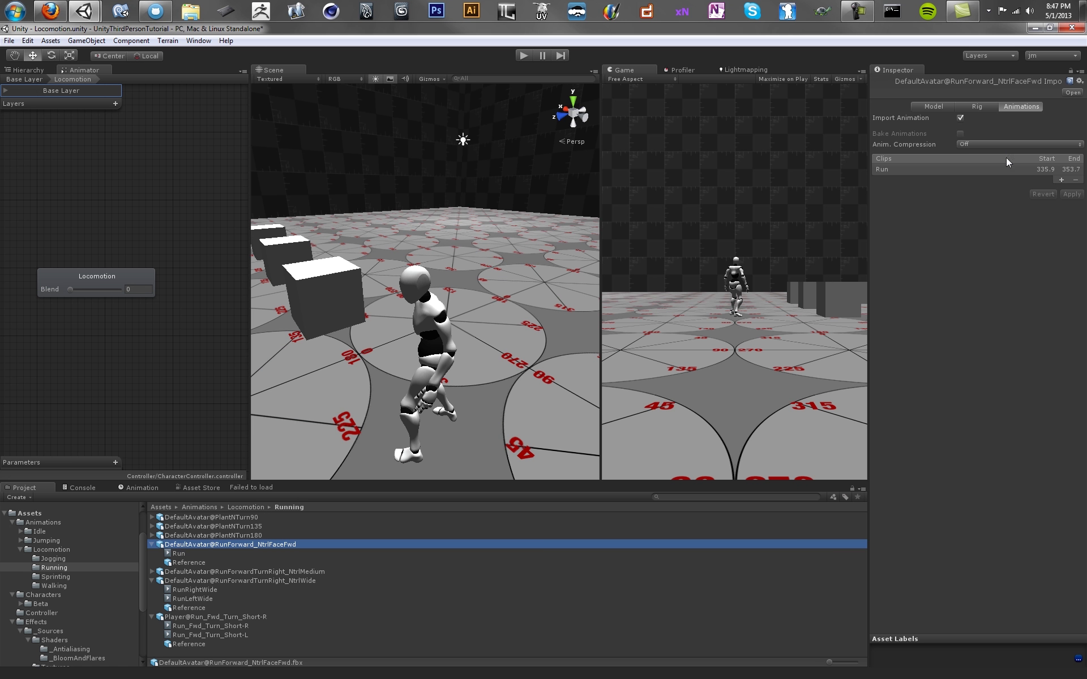
{"action": "left_click", "coordinate": [962, 169]}
{"action": "left_click", "coordinate": [883, 463]}
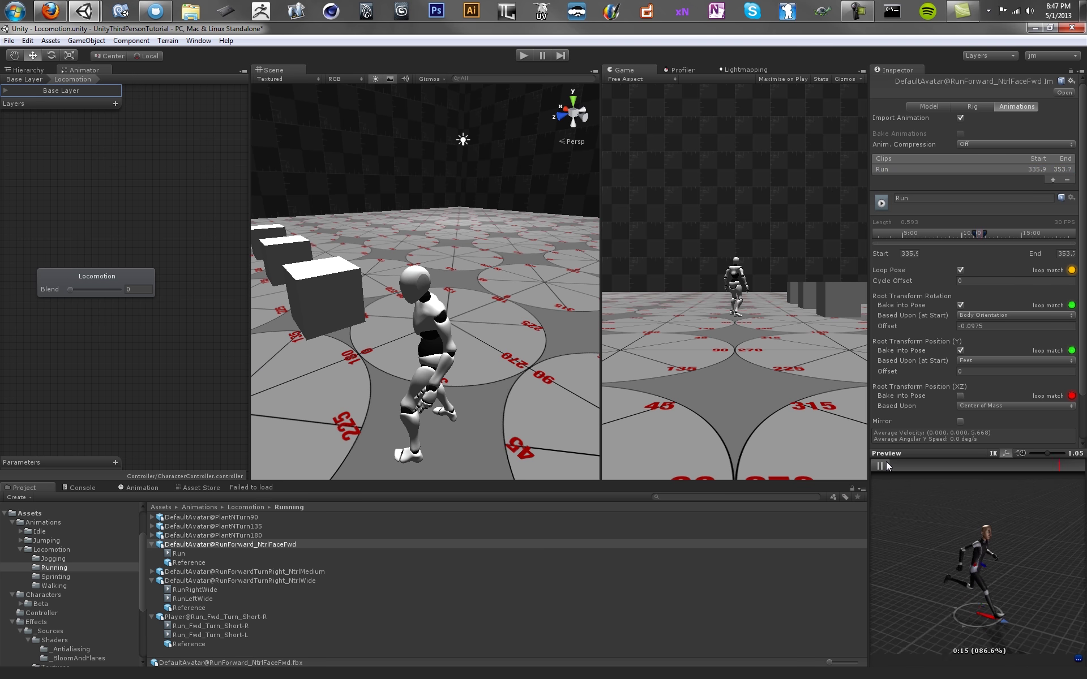
{"action": "scroll", "coordinate": [962, 397], "scroll_direction": "down", "scroll_amount": 3}
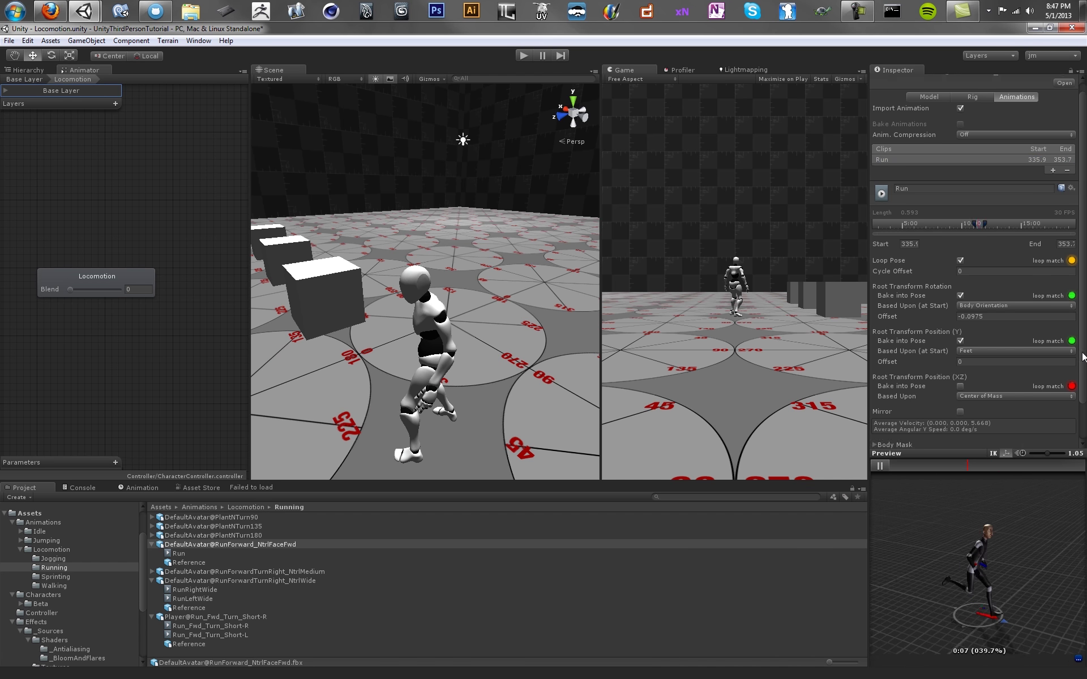
{"action": "left_click", "coordinate": [884, 465]}
Add an empty motion field to Locomotion and search the motion picker for 'run'
{"action": "left_click", "coordinate": [191, 544]}
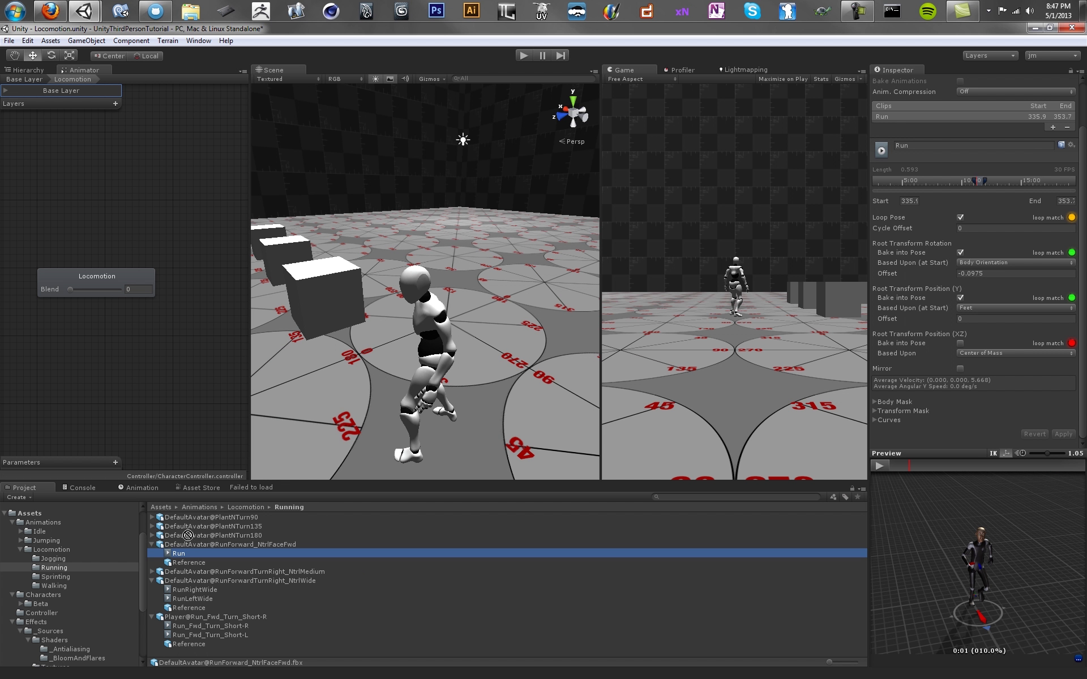
{"action": "left_click", "coordinate": [137, 287]}
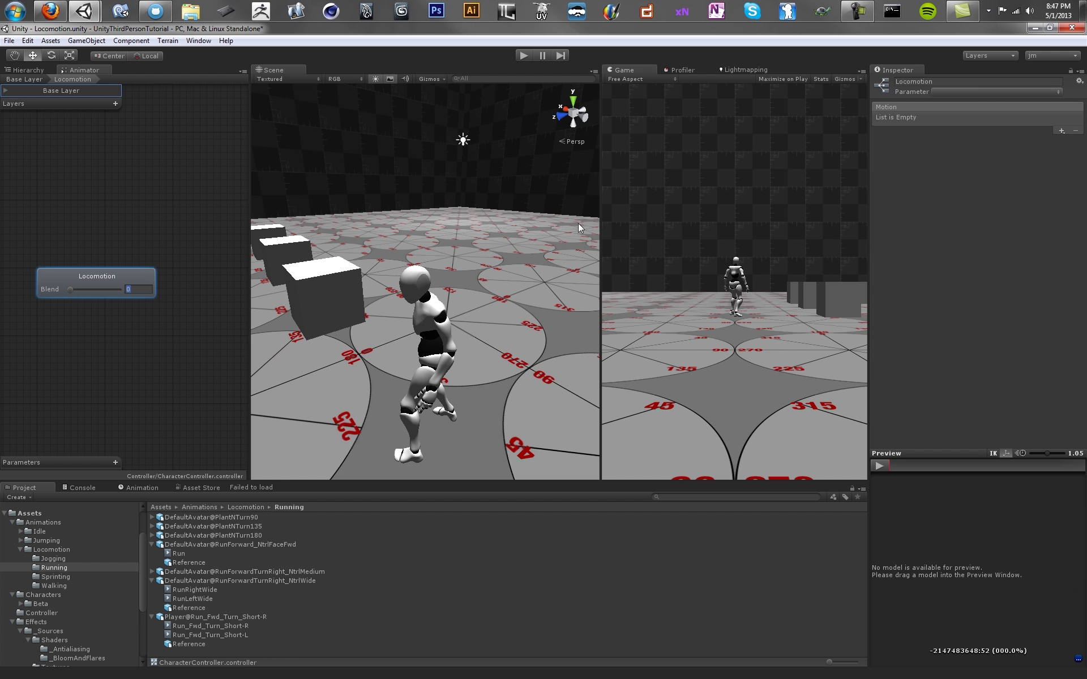
{"action": "left_click", "coordinate": [1059, 130]}
{"action": "left_click", "coordinate": [1053, 141]}
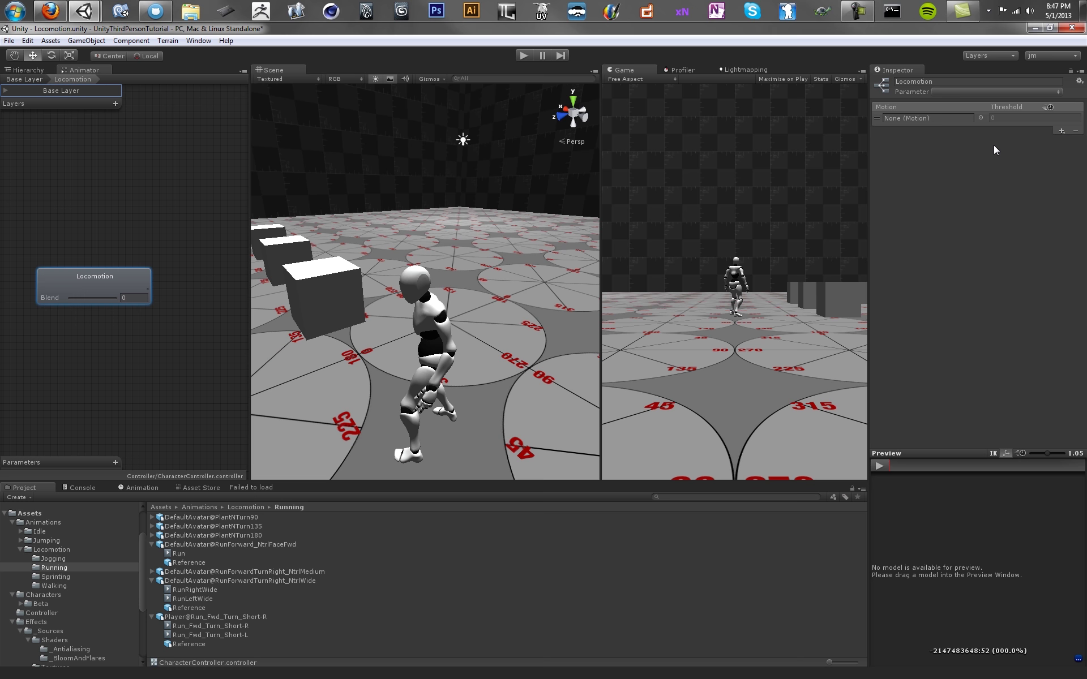
{"action": "left_click", "coordinate": [979, 117]}
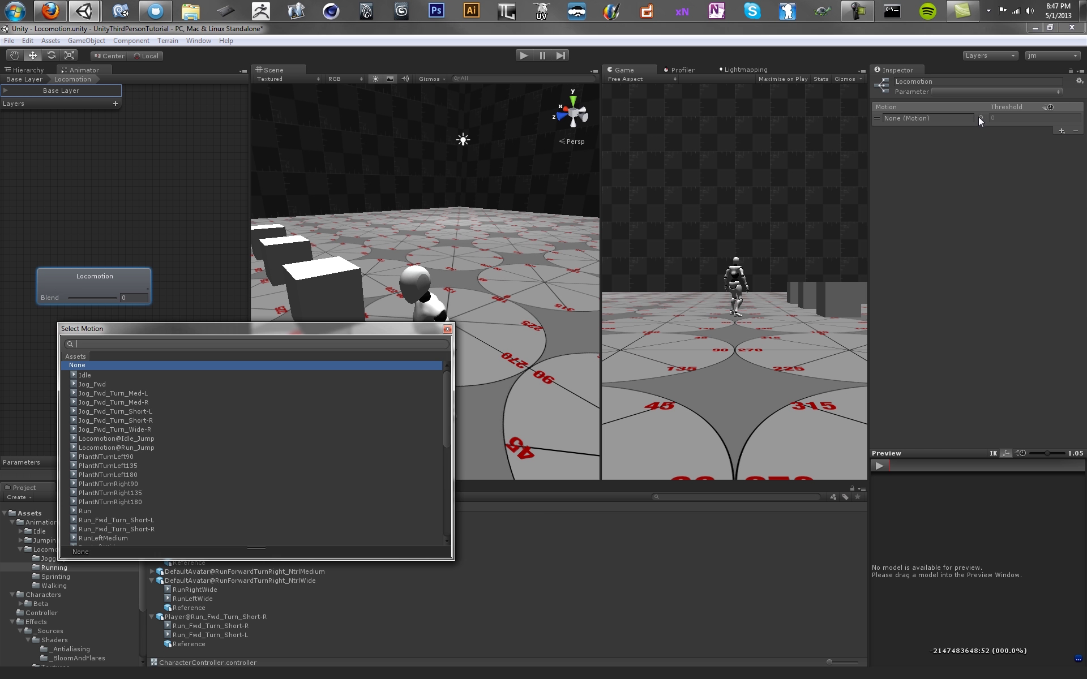
{"action": "type", "text": "run"}
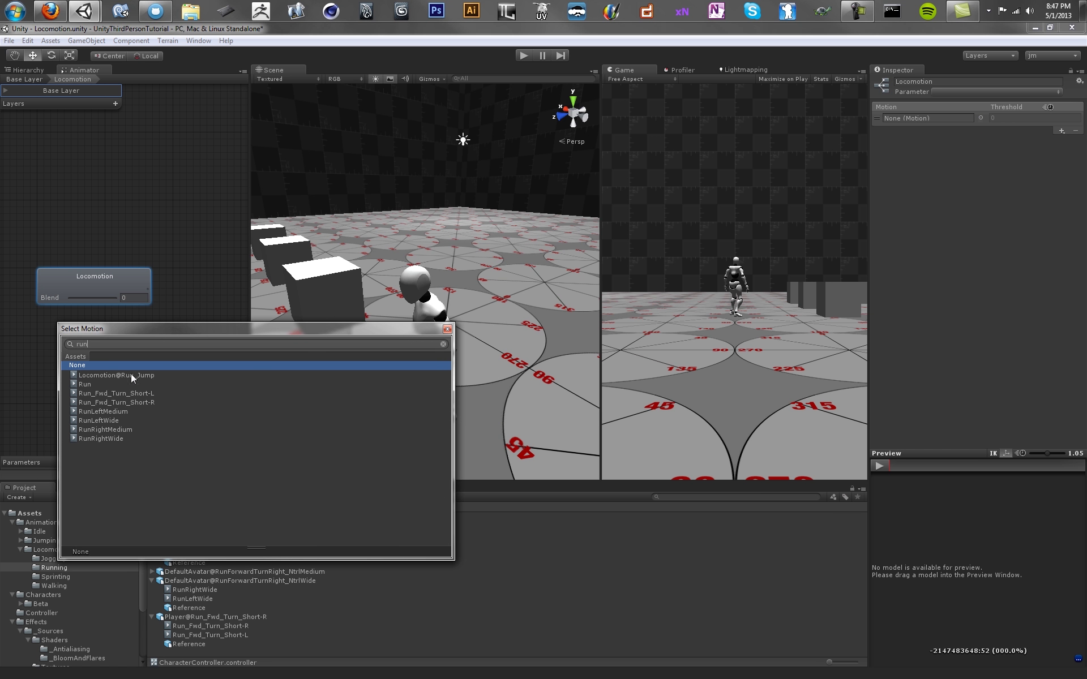
Assign the Run clip to the Locomotion blend tree's motion slot and preview it
{"action": "double_click", "coordinate": [85, 384]}
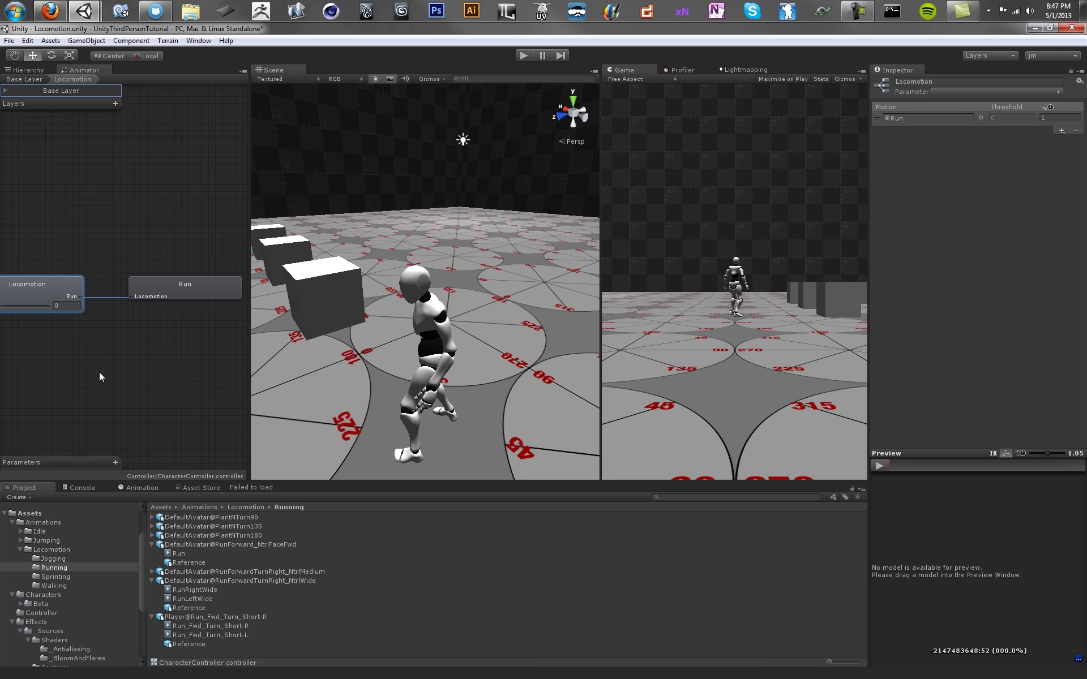
{"action": "left_click", "coordinate": [37, 274]}
{"action": "left_click", "coordinate": [51, 288]}
{"action": "left_click", "coordinate": [878, 465]}
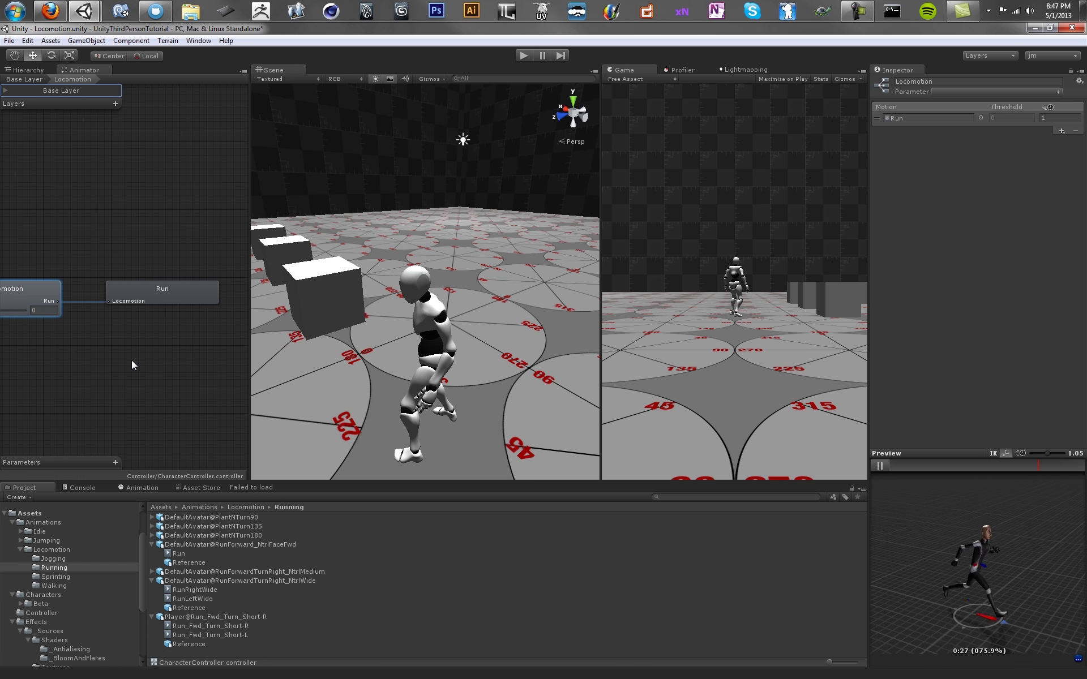
{"action": "middle_click_drag", "start_coordinate": [131, 360], "coordinate": [185, 339]}
Widen the Animator area and re-enter the Locomotion blend tree
{"action": "left_click", "coordinate": [25, 80]}
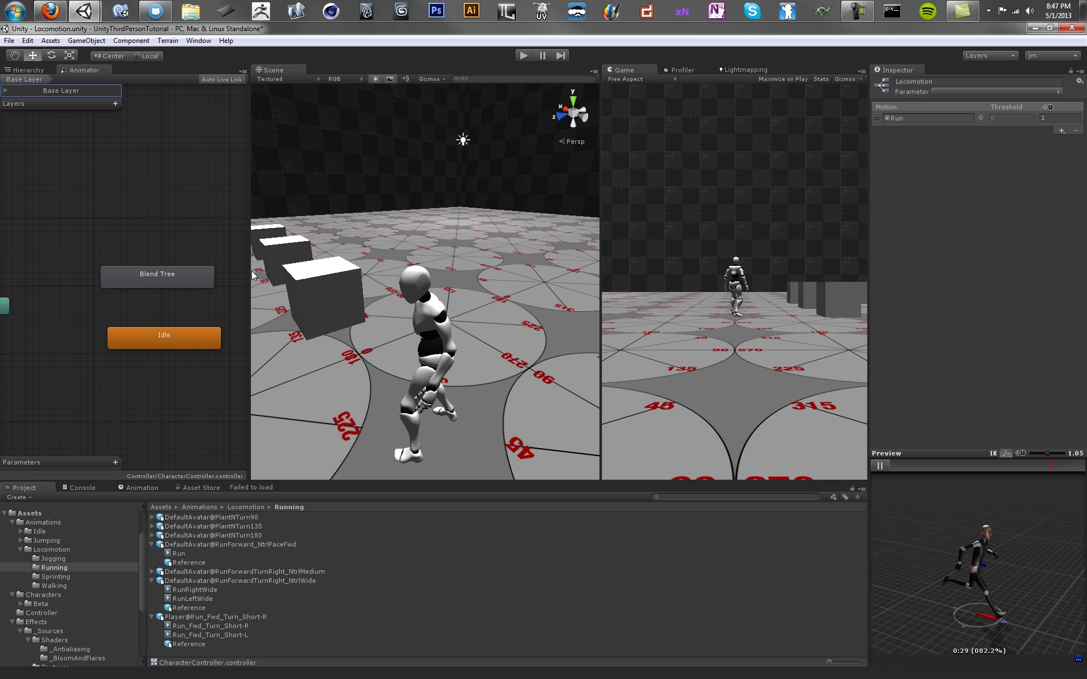
{"action": "left_click_drag", "start_coordinate": [248, 274], "coordinate": [407, 276]}
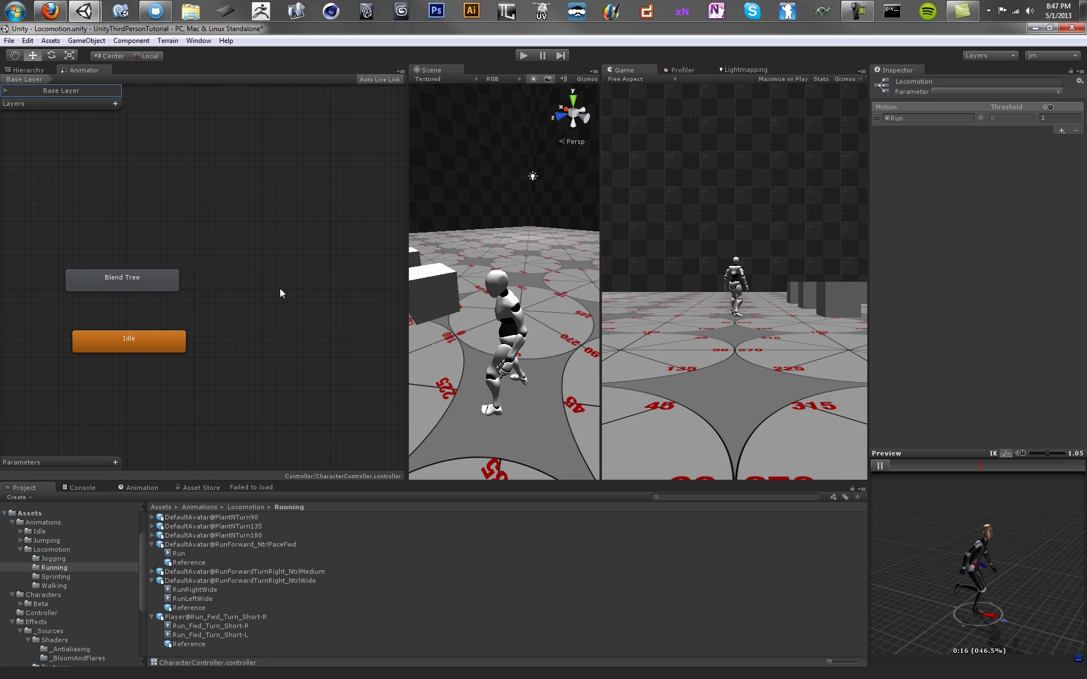
{"action": "double_click", "coordinate": [168, 282]}
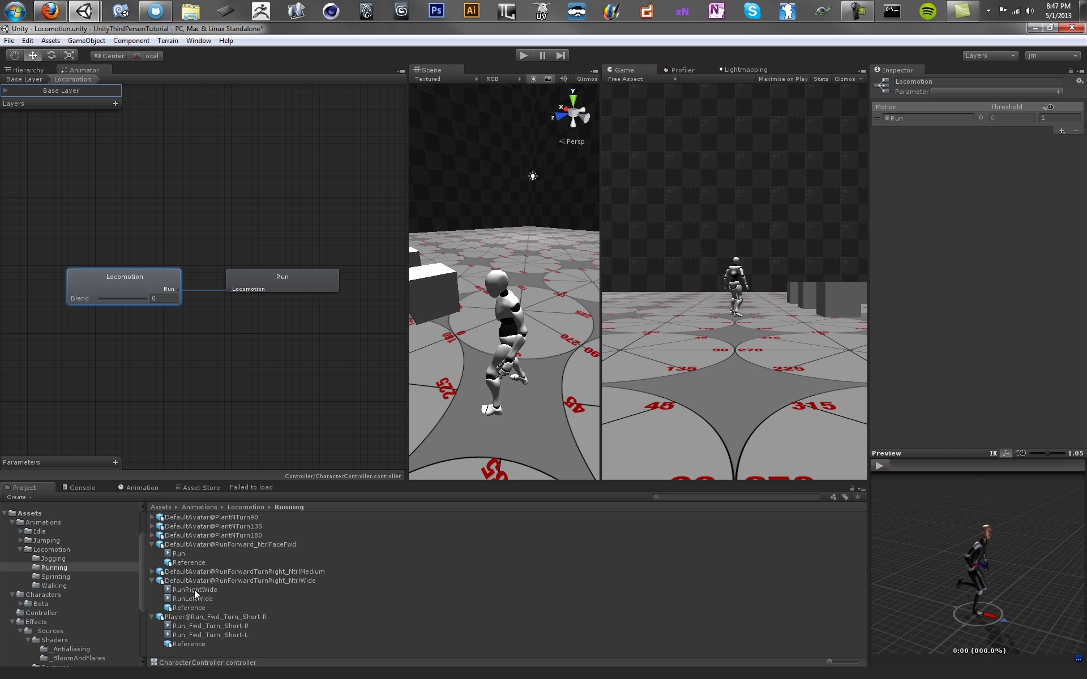
Look through the RunForwardTurnRight_NtrlMedium clips RunRightMedium, RunLeftMedium and RunLeftWide
{"action": "left_click", "coordinate": [152, 572]}
{"action": "scroll", "coordinate": [197, 582], "scroll_direction": "down", "scroll_amount": 1}
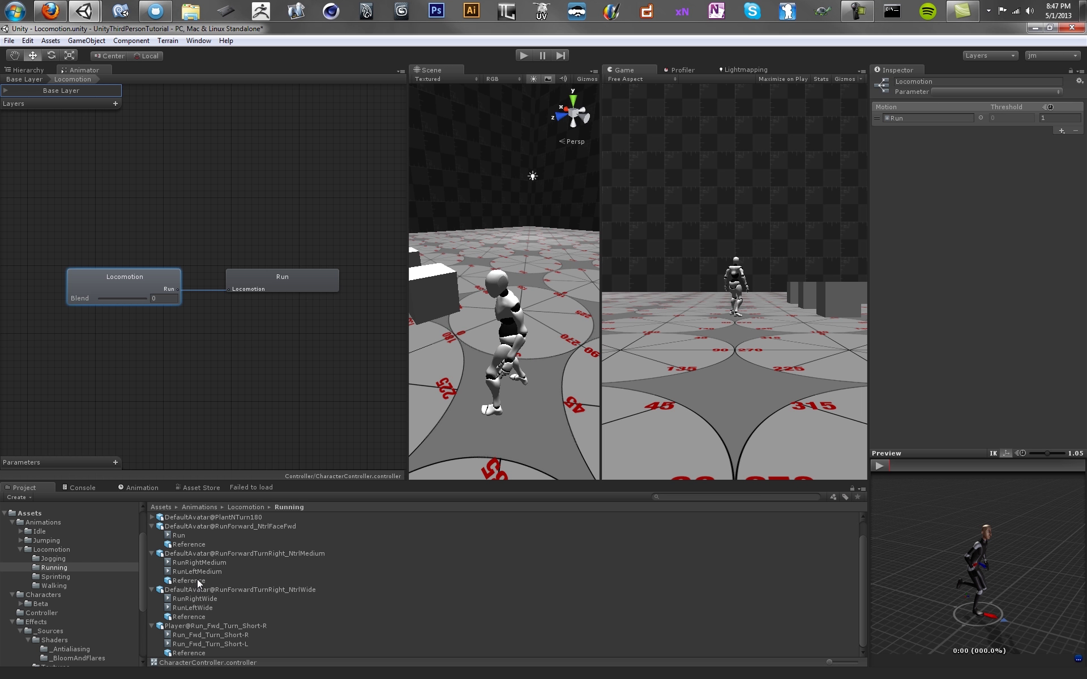
{"action": "left_click", "coordinate": [205, 563]}
{"action": "left_click", "coordinate": [204, 572]}
{"action": "left_click", "coordinate": [207, 607]}
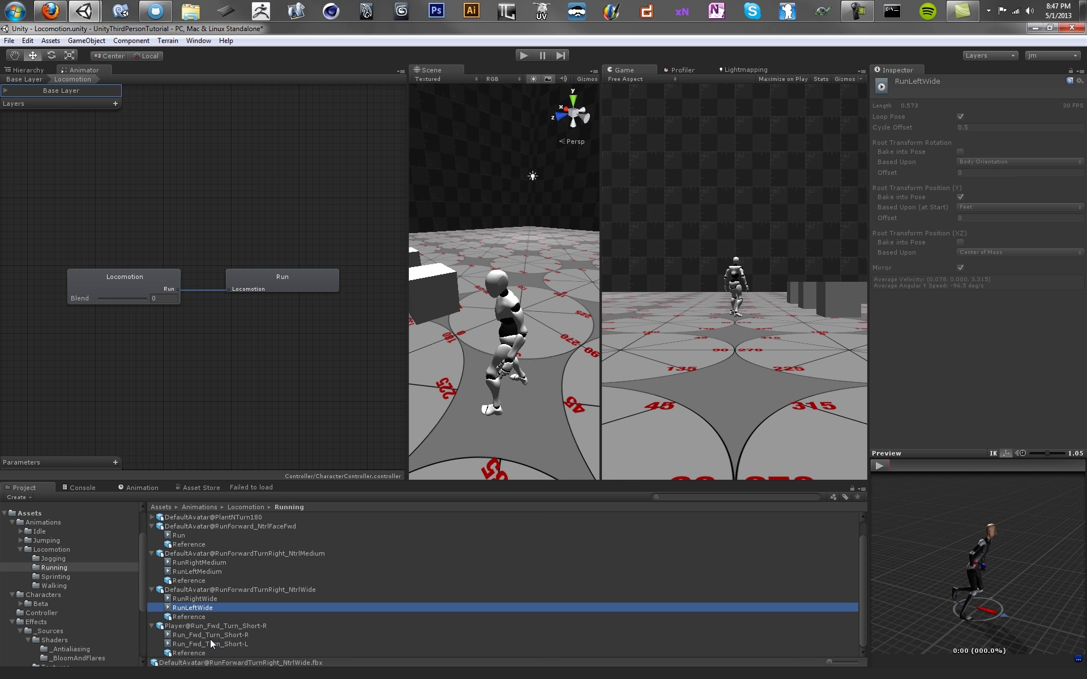
Add two more motion fields to the Locomotion blend tree and move the empty one to the top
{"action": "left_click", "coordinate": [276, 284]}
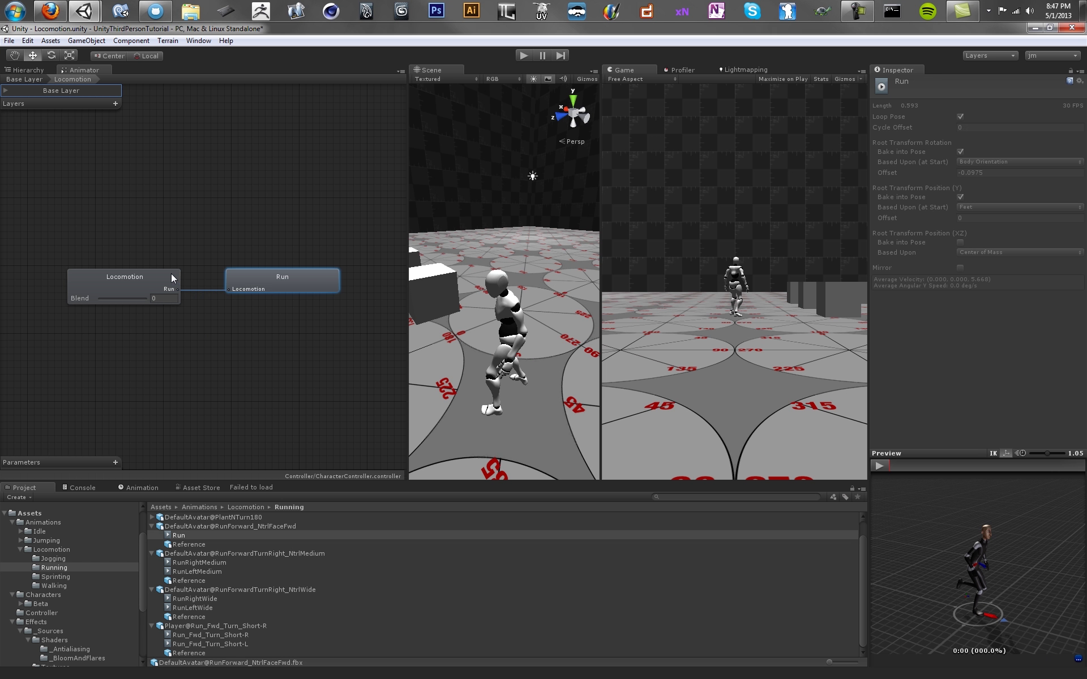
{"action": "left_click", "coordinate": [173, 279]}
{"action": "left_click", "coordinate": [274, 287]}
{"action": "left_click", "coordinate": [154, 298]}
{"action": "left_click", "coordinate": [152, 285]}
{"action": "left_click", "coordinate": [1061, 130]}
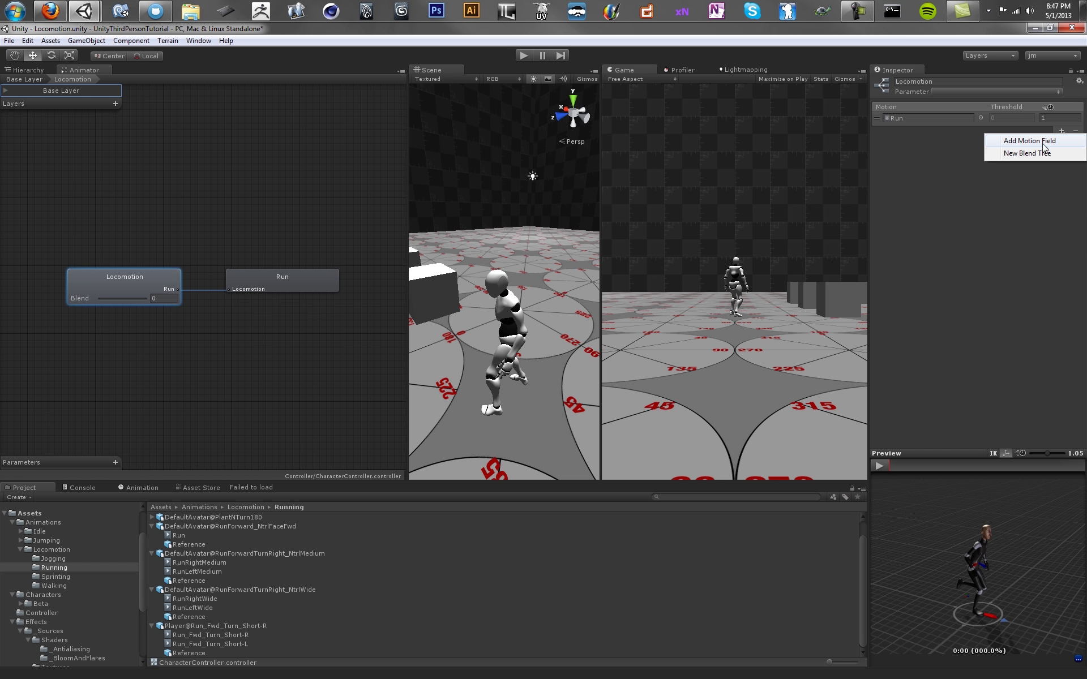
{"action": "left_click", "coordinate": [1018, 142]}
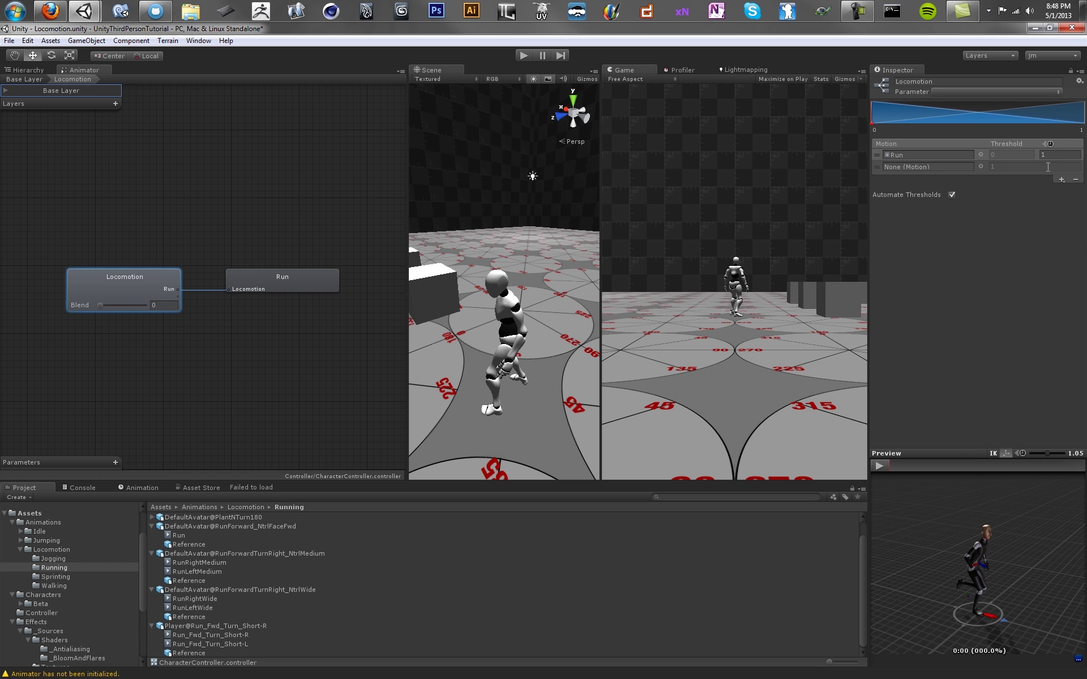
{"action": "left_click", "coordinate": [1061, 179]}
{"action": "left_click", "coordinate": [1019, 191]}
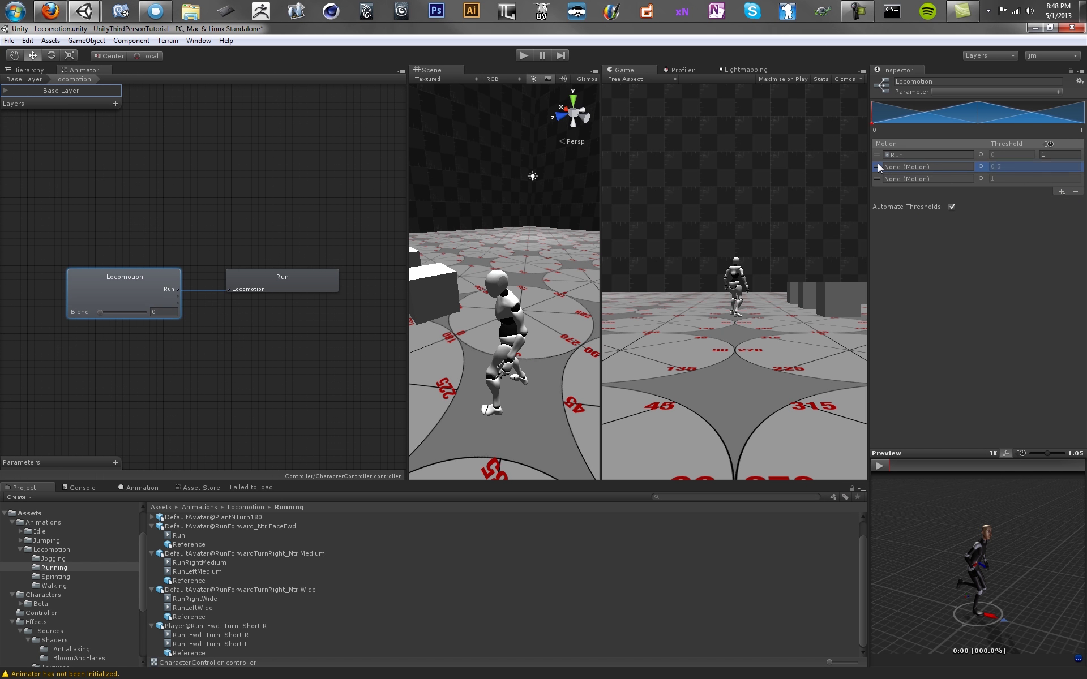
{"action": "left_click_drag", "start_coordinate": [877, 179], "coordinate": [877, 154]}
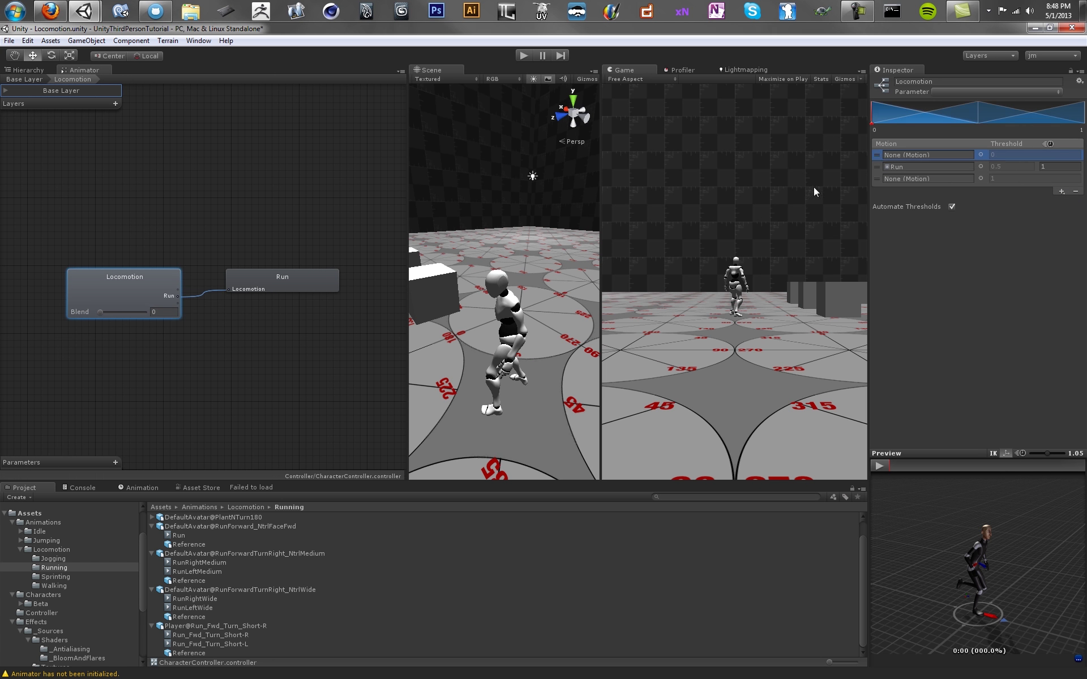
Preview the RunRightMedium clip in the RunForwardTurnRight_NtrlMedium import settings
{"action": "left_click", "coordinate": [201, 554]}
{"action": "left_click", "coordinate": [960, 170]}
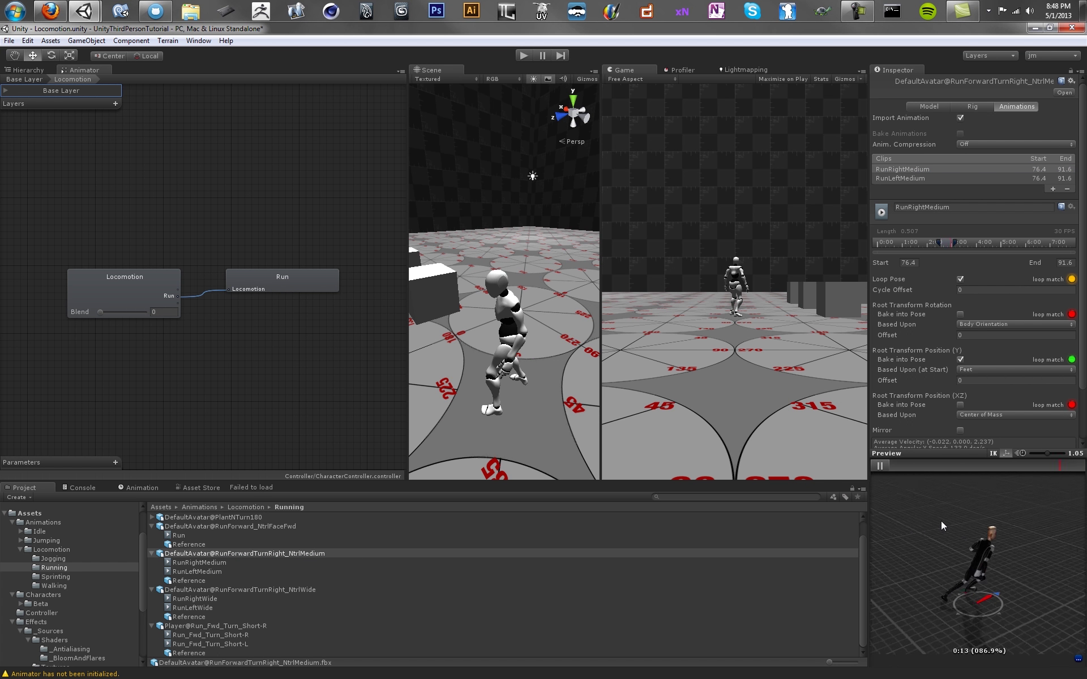
{"action": "left_click", "coordinate": [879, 465]}
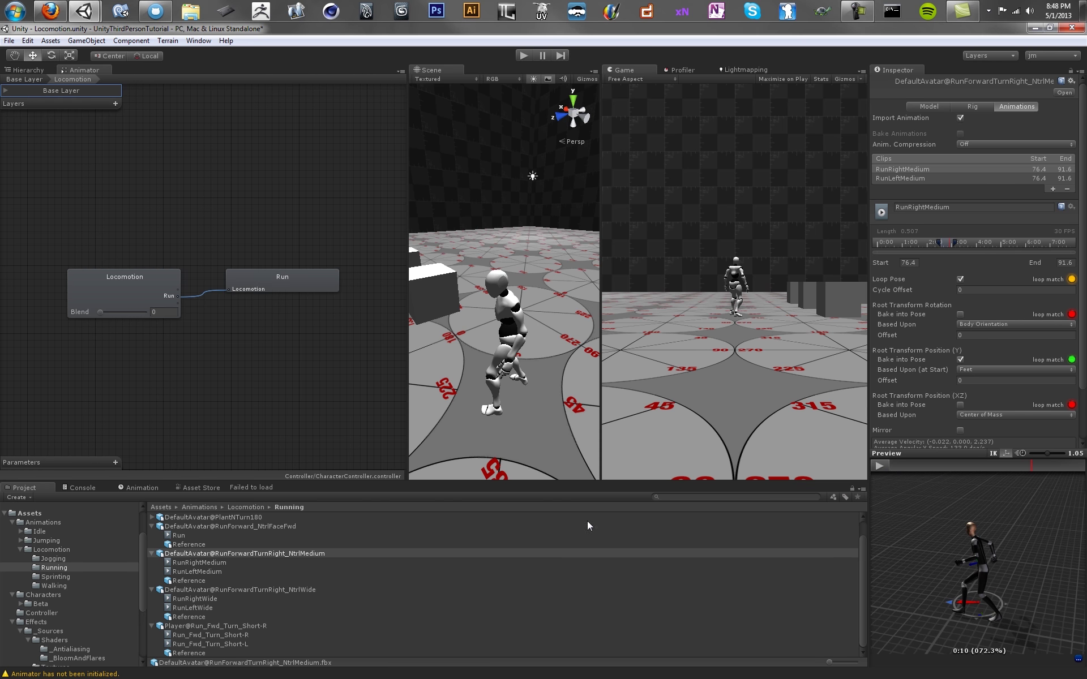
Put RunRightMedium in the last motion slot and RunLeftMedium in the first
{"action": "left_click", "coordinate": [179, 283]}
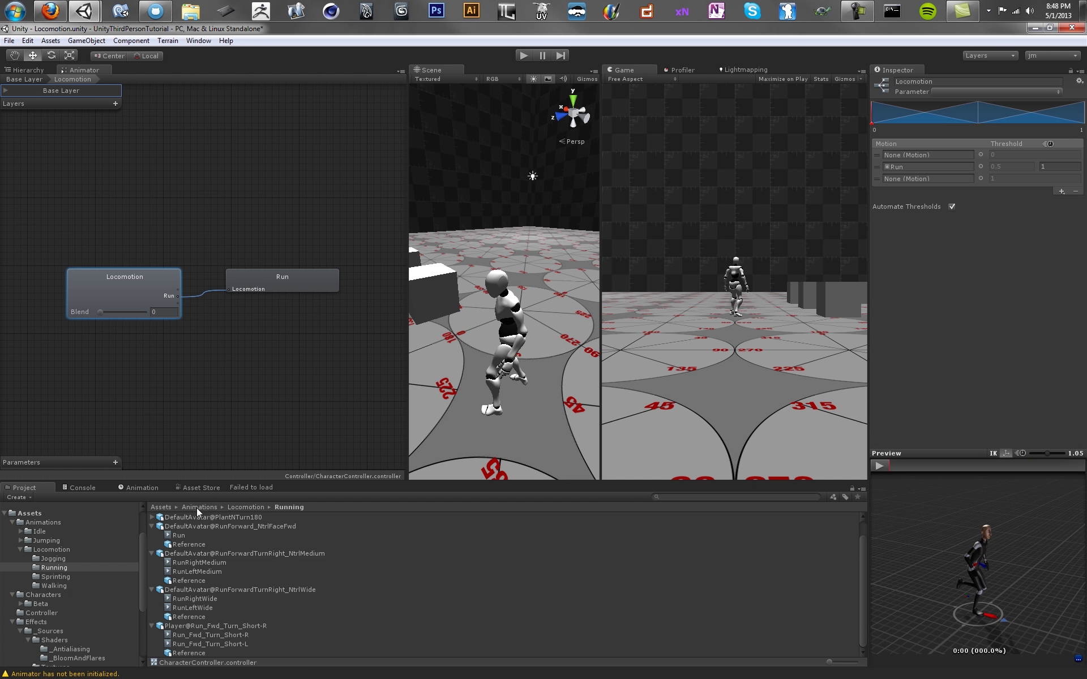
{"action": "left_click_drag", "start_coordinate": [211, 565], "coordinate": [925, 179]}
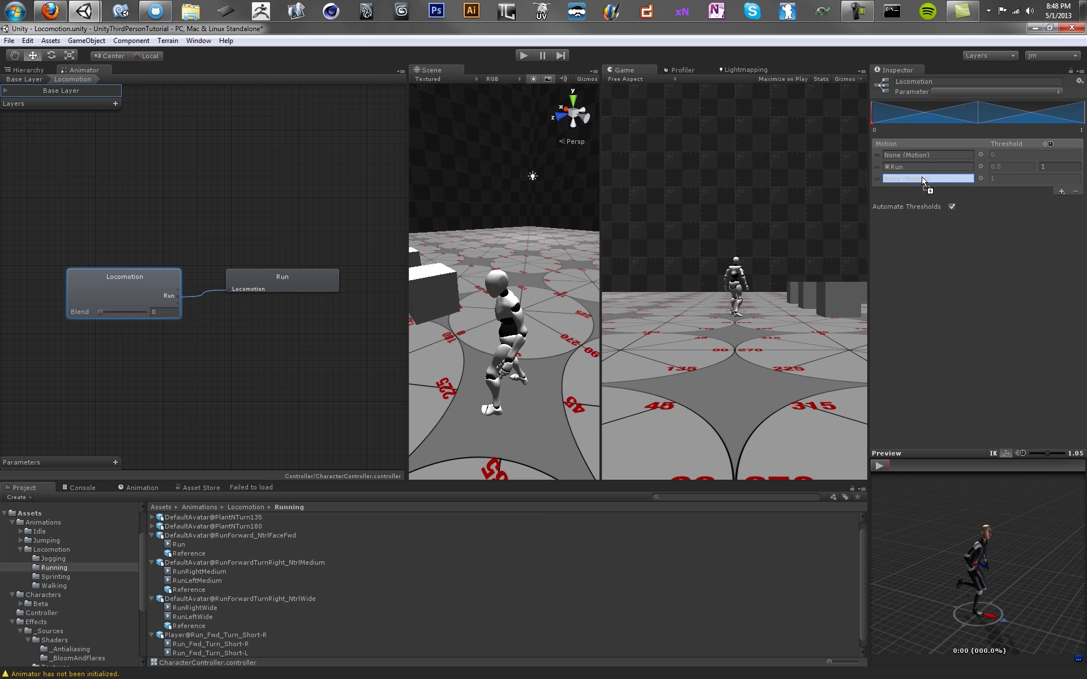
{"action": "left_click", "coordinate": [202, 581]}
{"action": "left_click_drag", "start_coordinate": [202, 581], "coordinate": [918, 155]}
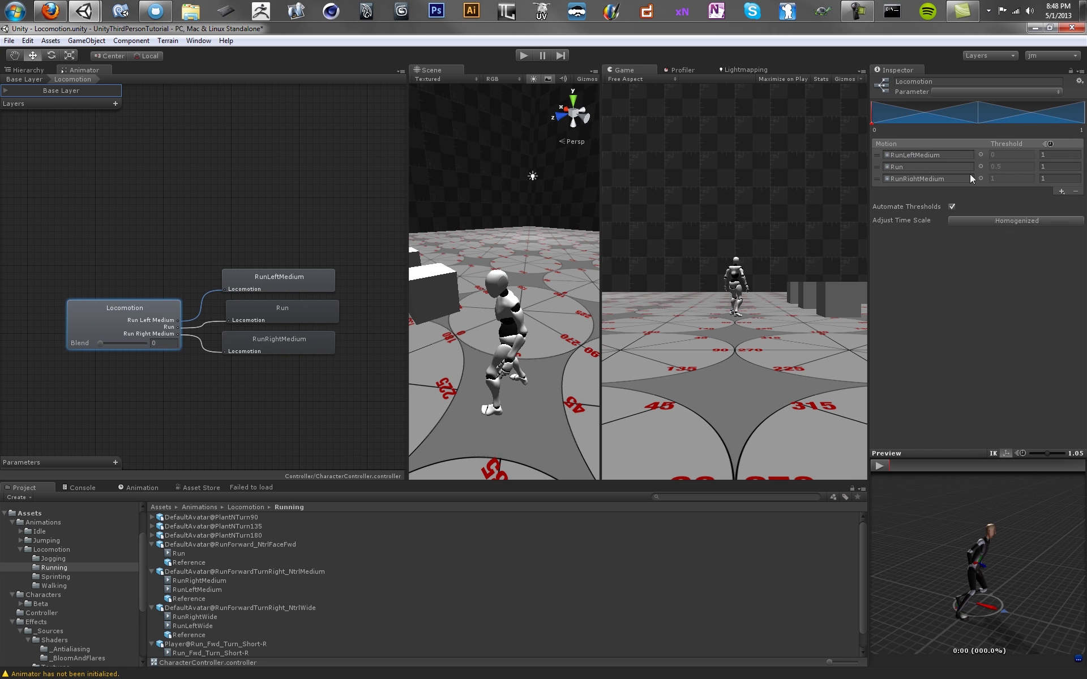
Turn off Automate Thresholds, set thresholds -1, 0 and 1, and homogenize the time scales
{"action": "left_click", "coordinate": [951, 207]}
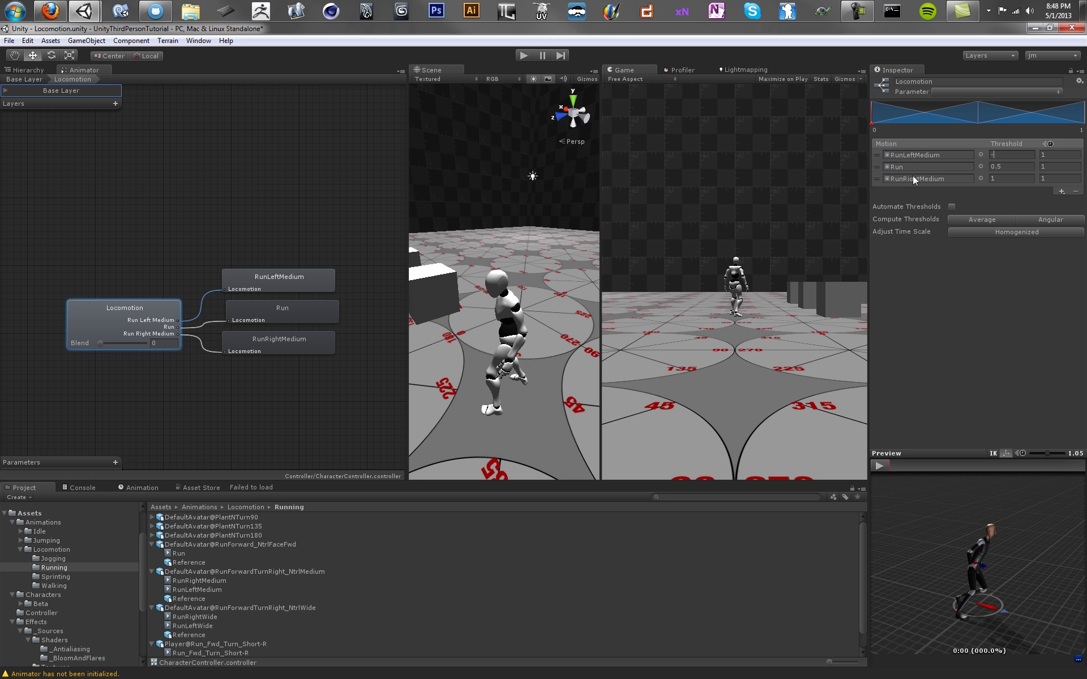
{"action": "type", "text": "-1"}
{"action": "left_click", "coordinate": [1031, 165]}
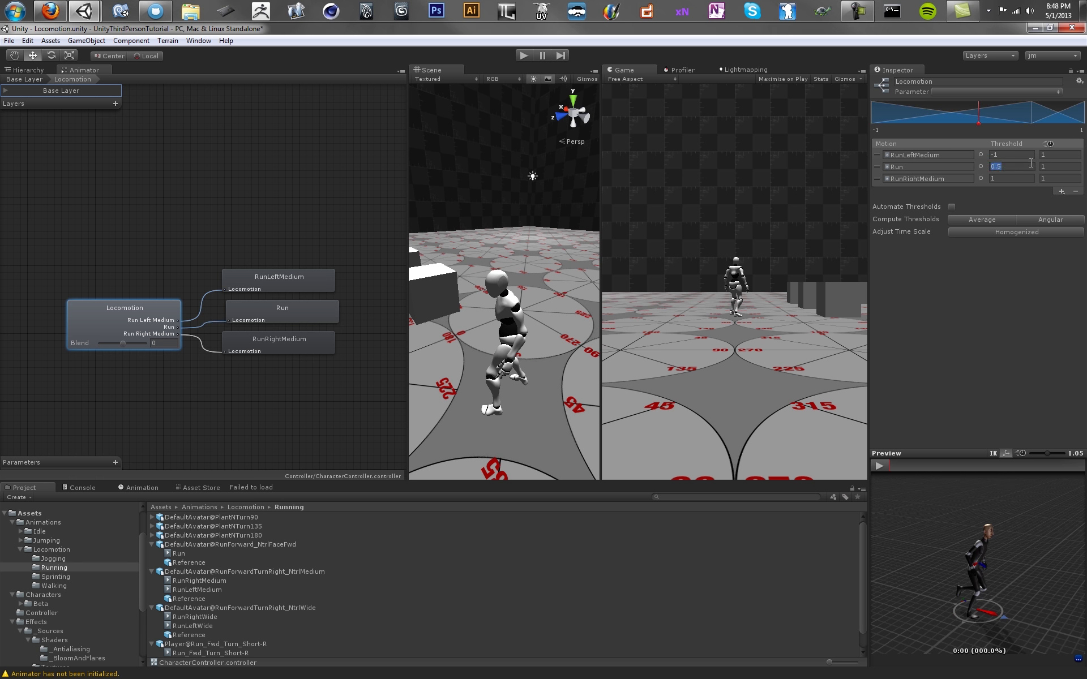
{"action": "type", "text": "0"}
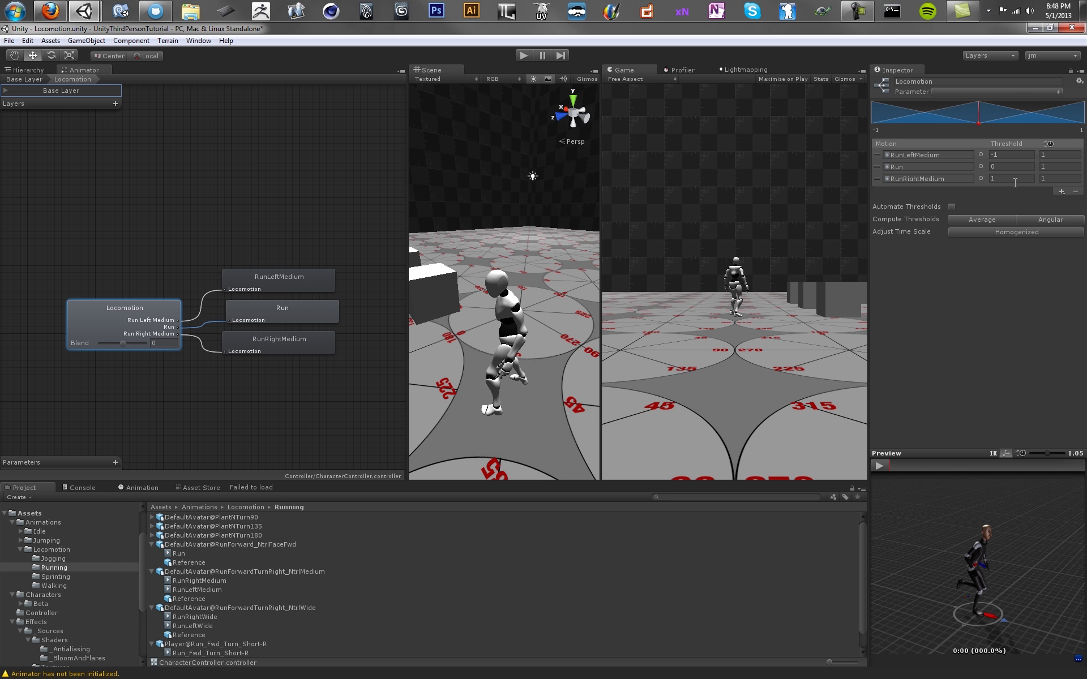
{"action": "left_click", "coordinate": [965, 233]}
{"action": "left_click", "coordinate": [1056, 166]}
{"action": "left_click", "coordinate": [1056, 154]}
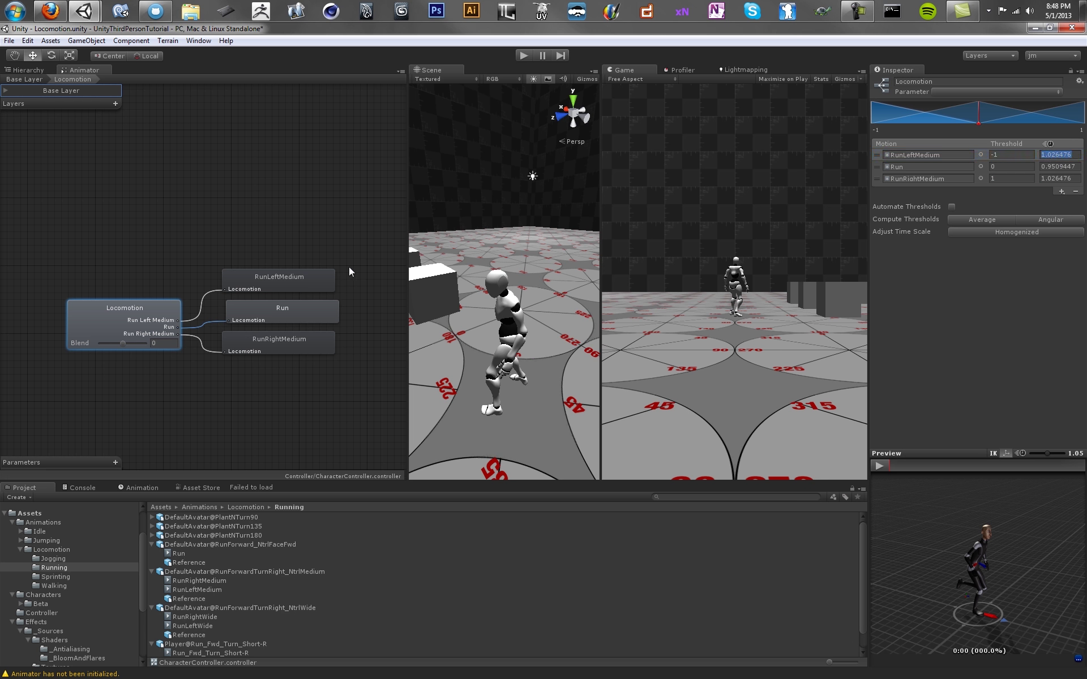
{"action": "middle_click_drag", "start_coordinate": [349, 269], "coordinate": [325, 258]}
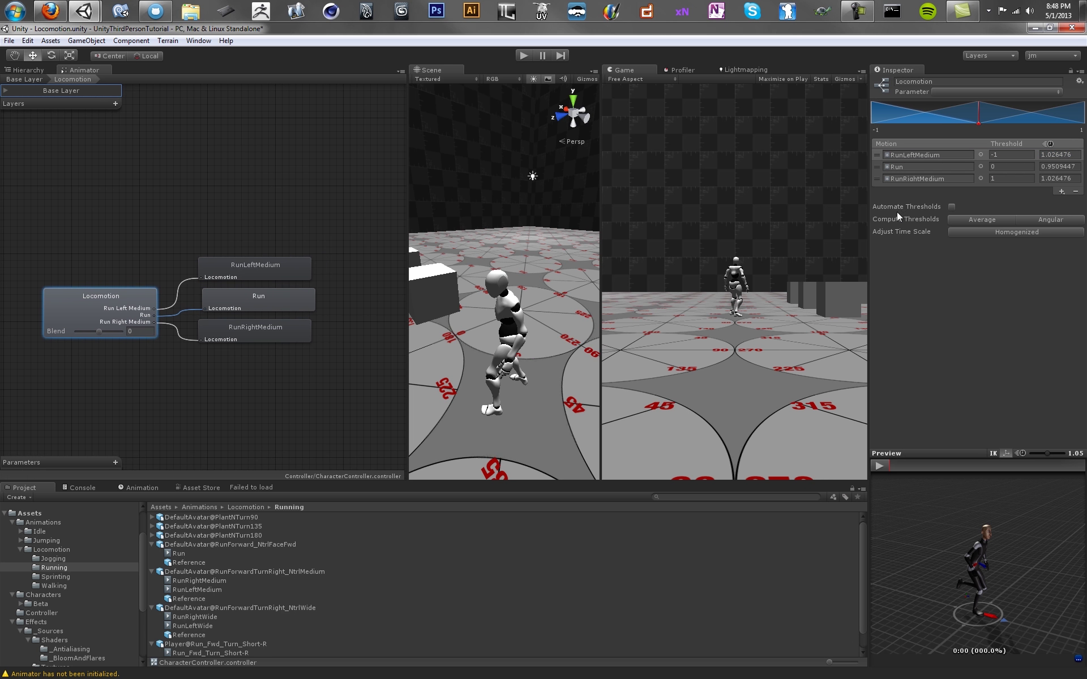
Add a float parameter named Direction to drive the Locomotion blend tree
{"action": "left_click", "coordinate": [936, 105]}
{"action": "middle_click_drag", "start_coordinate": [107, 459], "coordinate": [114, 449]}
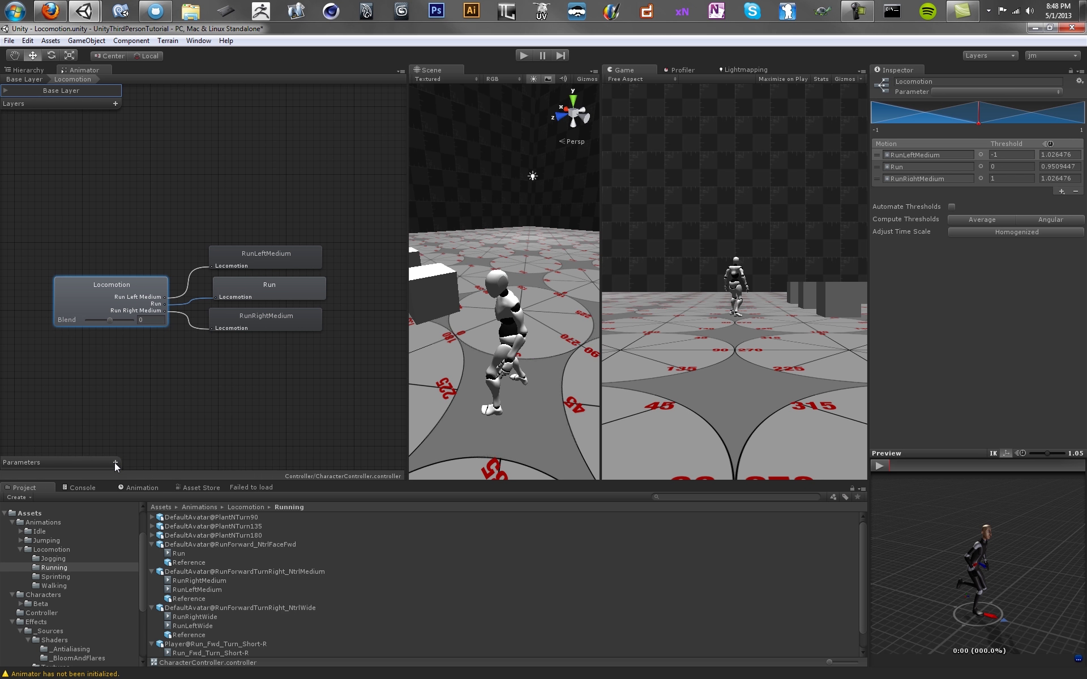
{"action": "left_click", "coordinate": [116, 463]}
{"action": "left_click", "coordinate": [151, 489]}
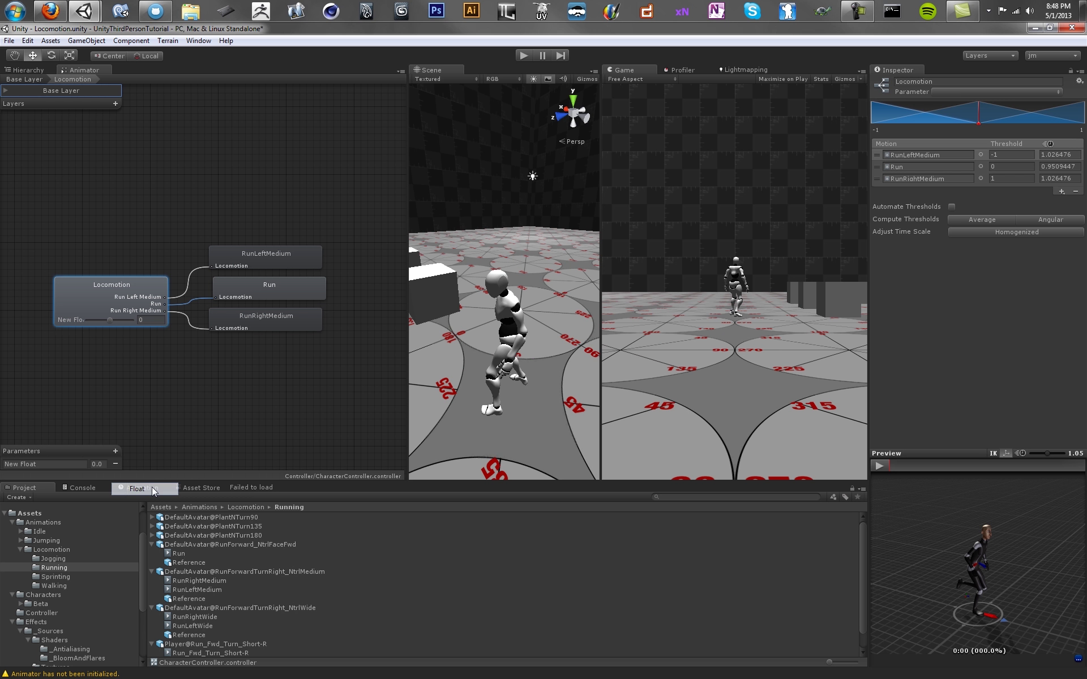
{"action": "type", "text": "Di"}
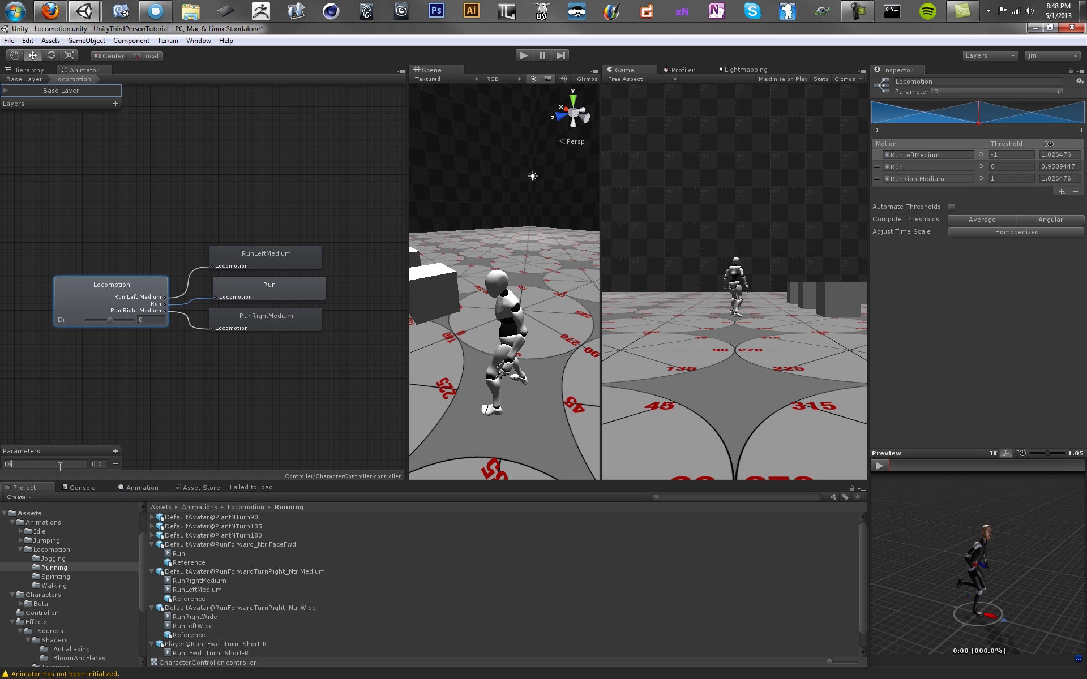
{"action": "type", "text": "rection"}
Play the preview and raise Direction to watch the run turn right
{"action": "left_click", "coordinate": [874, 465]}
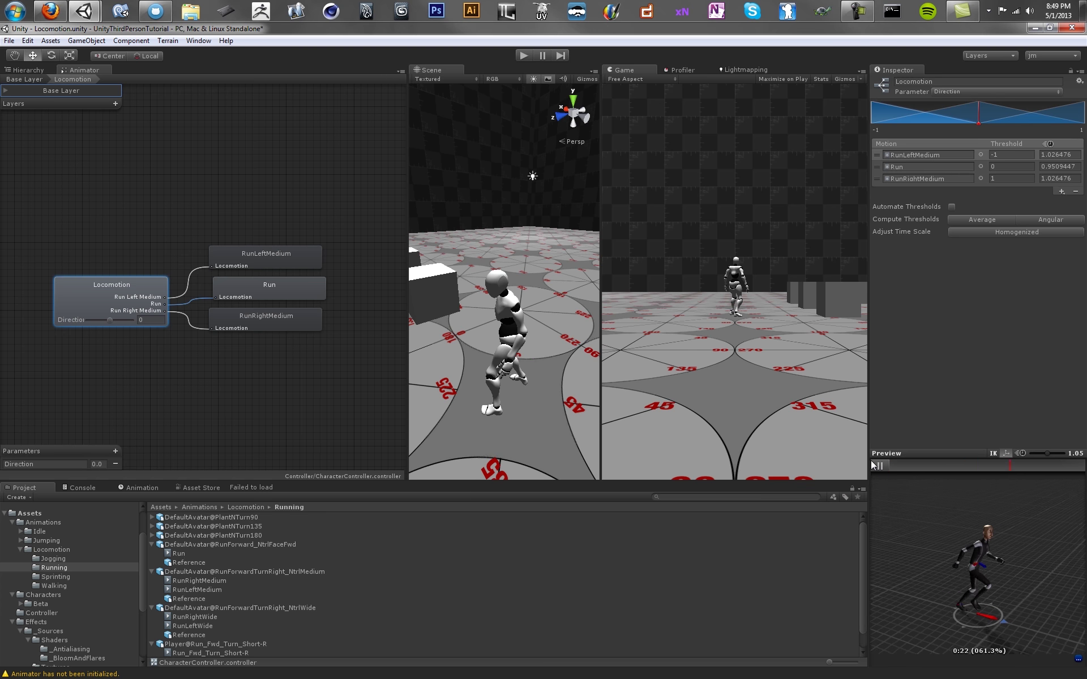
{"action": "mouse_move", "coordinate": [109, 321]}
{"action": "left_mouse_down"}
{"action": "mouse_move", "coordinate": [129, 319]}
{"action": "mouse_move", "coordinate": [90, 318]}
{"action": "mouse_move", "coordinate": [182, 313]}
{"action": "left_mouse_up"}
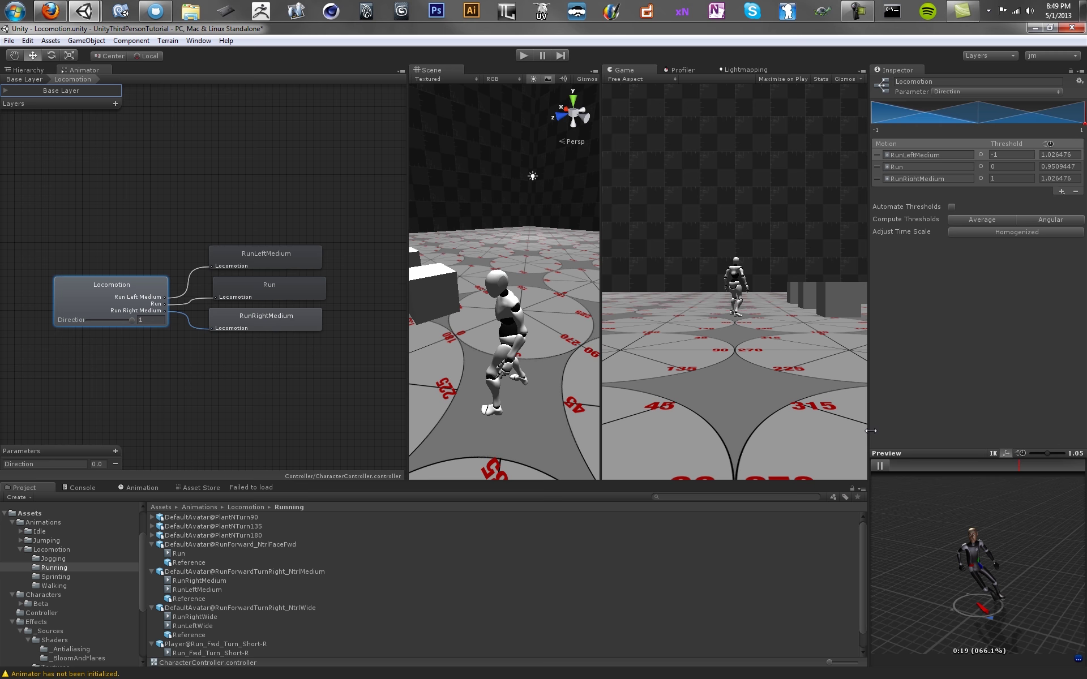
{"action": "left_click", "coordinate": [880, 466]}
Rename the Base Layer's Blend Tree state to Locomotion
{"action": "left_click", "coordinate": [39, 82]}
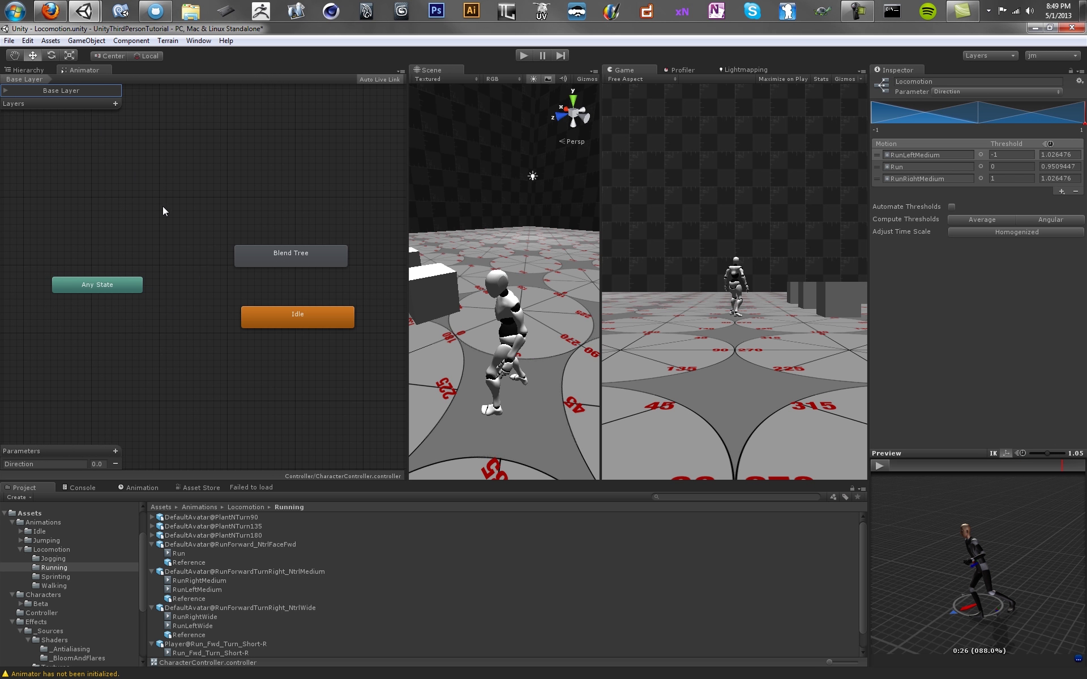
{"action": "left_click", "coordinate": [253, 232]}
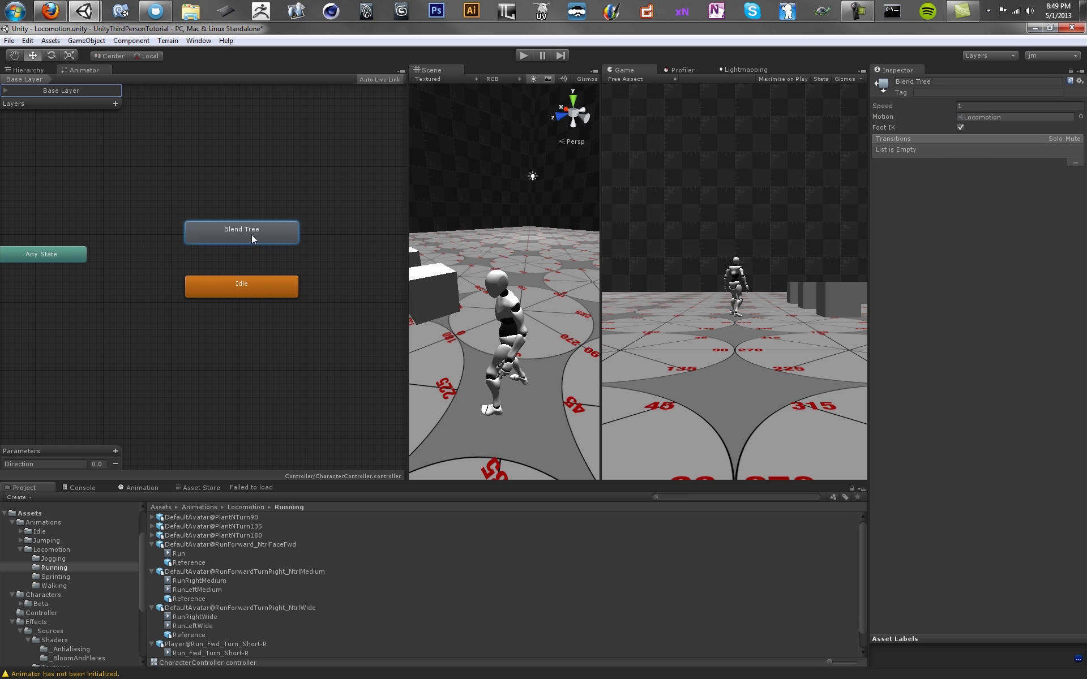
{"action": "left_click", "coordinate": [1004, 80]}
{"action": "type", "text": "Locomotion"}
{"action": "key", "text": "Return"}
Create transitions from Idle to Locomotion and from Locomotion back to Idle
{"action": "left_click", "coordinate": [273, 287]}
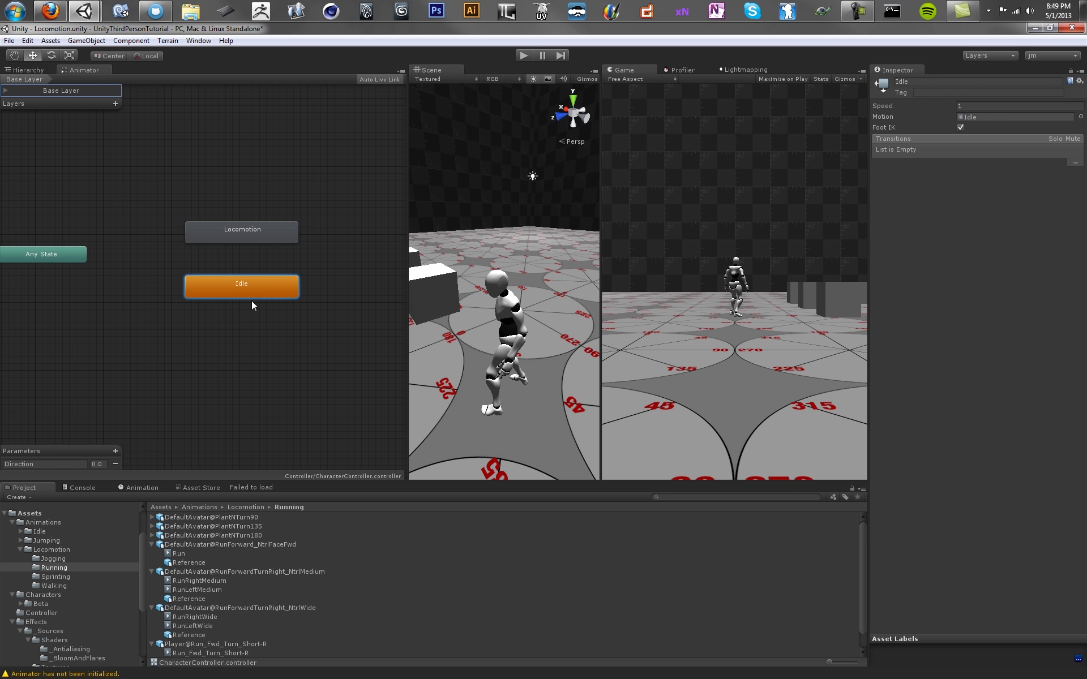
{"action": "right_click", "coordinate": [254, 289]}
{"action": "left_click", "coordinate": [296, 296]}
{"action": "left_click", "coordinate": [244, 233]}
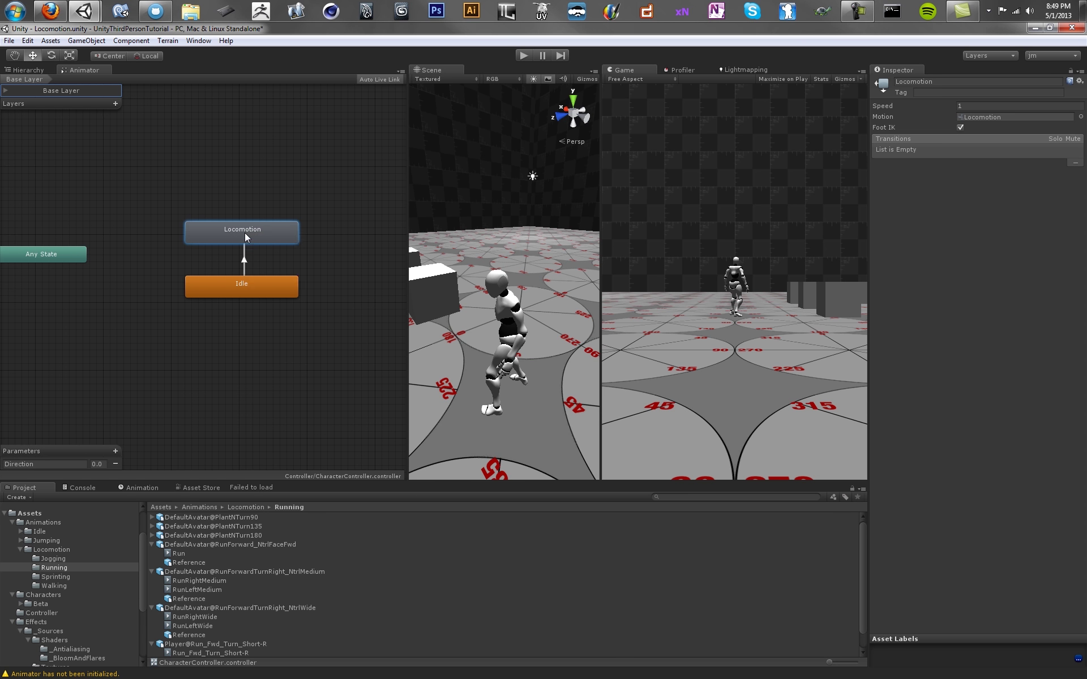
{"action": "right_click", "coordinate": [245, 232]}
{"action": "left_click", "coordinate": [251, 241]}
{"action": "left_click", "coordinate": [227, 282]}
{"action": "left_click", "coordinate": [244, 262]}
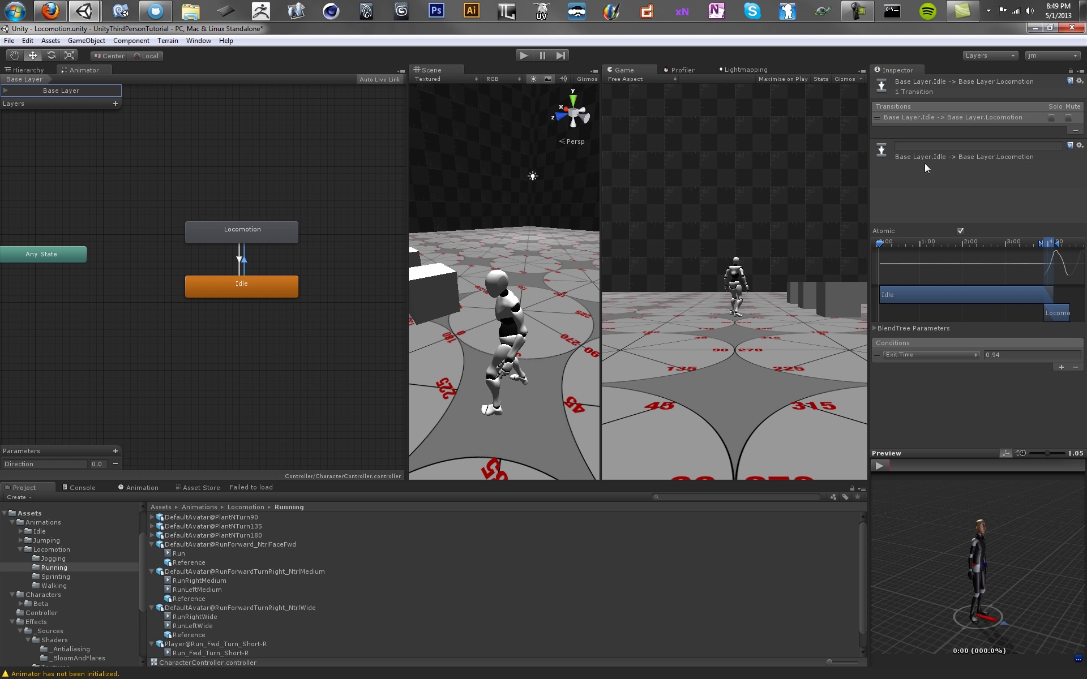
Add a float parameter named Speed to the controller
{"action": "left_click", "coordinate": [908, 355]}
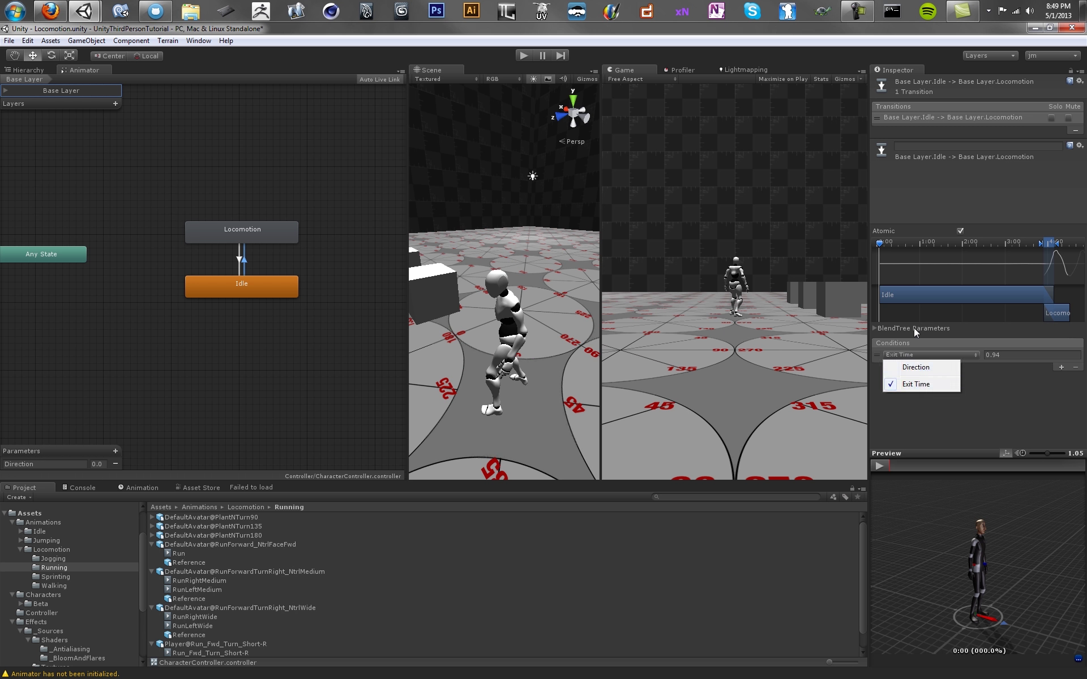
{"action": "left_click", "coordinate": [928, 385]}
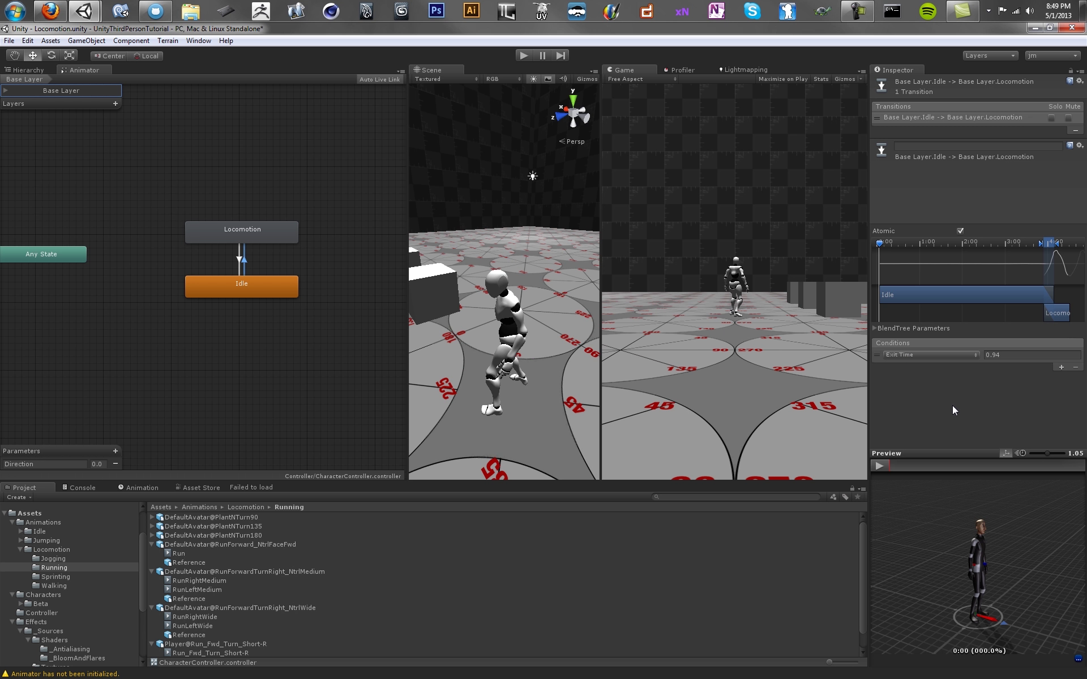
{"action": "left_click", "coordinate": [115, 452]}
{"action": "left_click", "coordinate": [136, 478]}
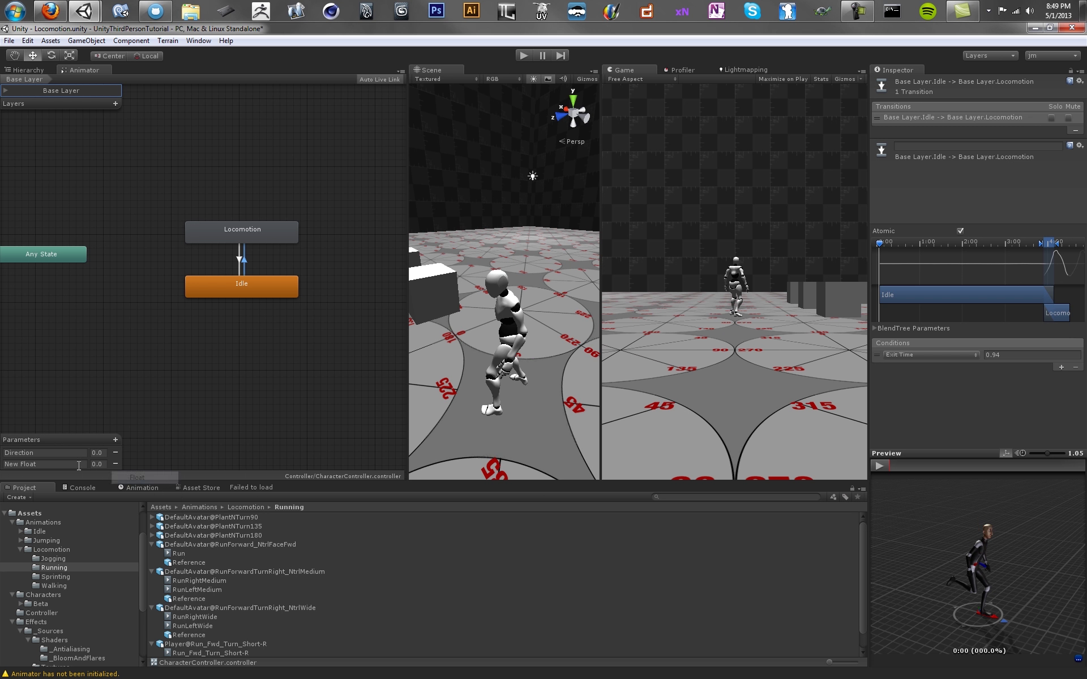
{"action": "double_click", "coordinate": [78, 464]}
{"action": "type", "text": "Speed"}
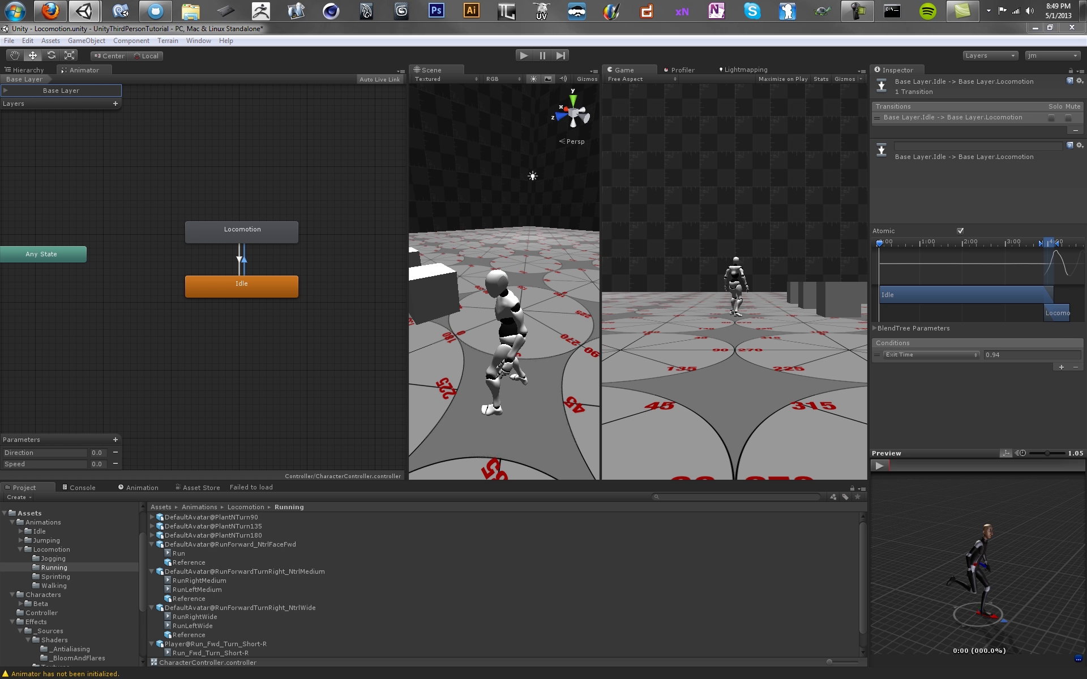
Set the Idle-to-Locomotion transition condition to Speed Greater 0.5
{"action": "left_click", "coordinate": [934, 354]}
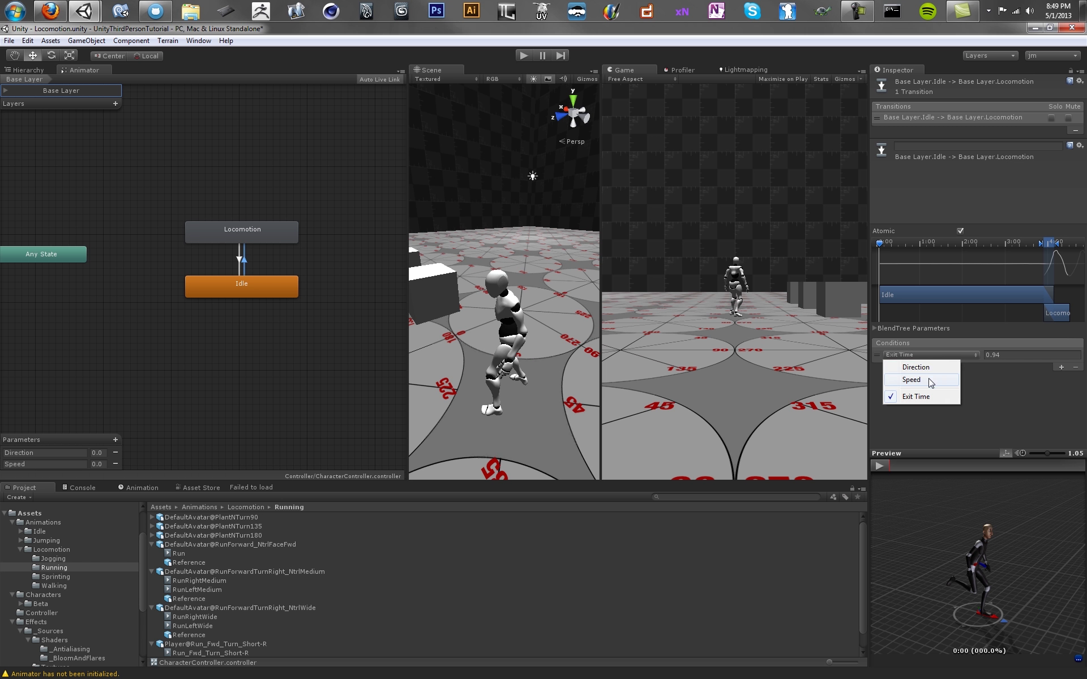
{"action": "left_click", "coordinate": [929, 383]}
{"action": "left_click", "coordinate": [1036, 355]}
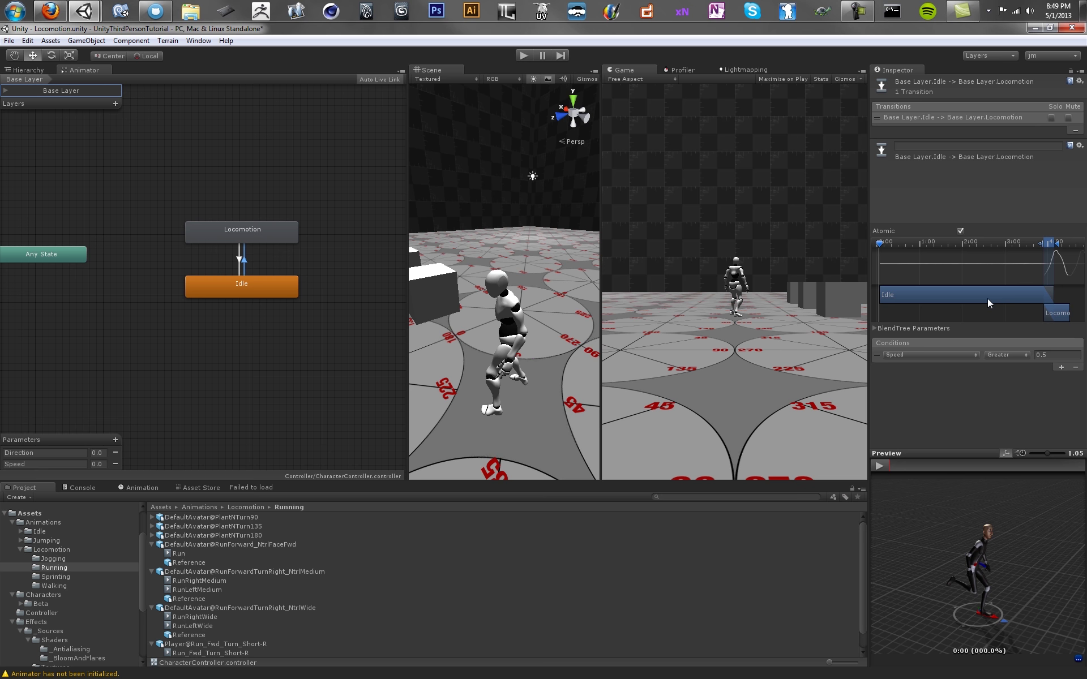
{"action": "left_click", "coordinate": [240, 261]}
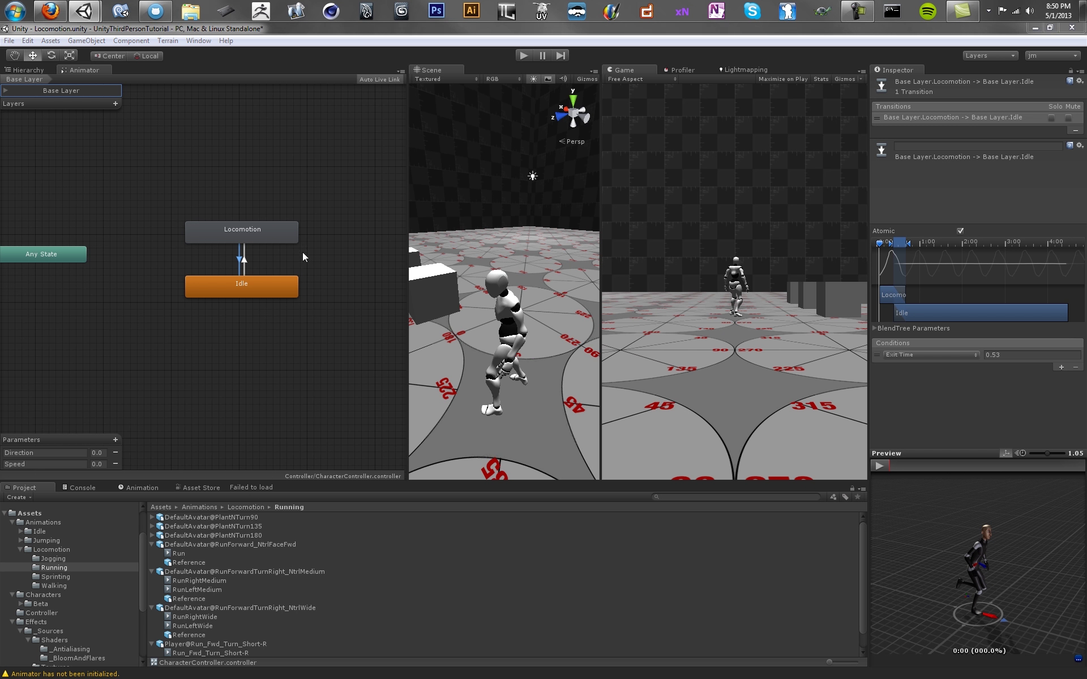
Set the Locomotion-to-Idle condition to Speed Less 0.05
{"action": "left_click", "coordinate": [905, 354]}
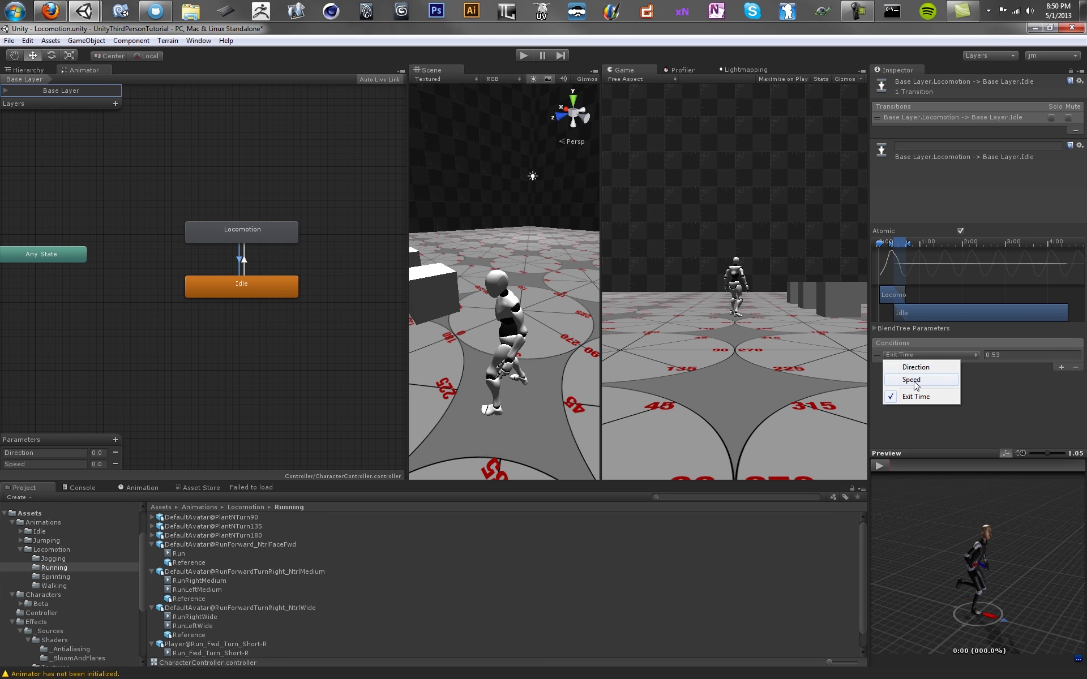
{"action": "left_click", "coordinate": [912, 380]}
{"action": "left_click", "coordinate": [1004, 355]}
{"action": "left_click", "coordinate": [1007, 376]}
{"action": "left_click", "coordinate": [1057, 354]}
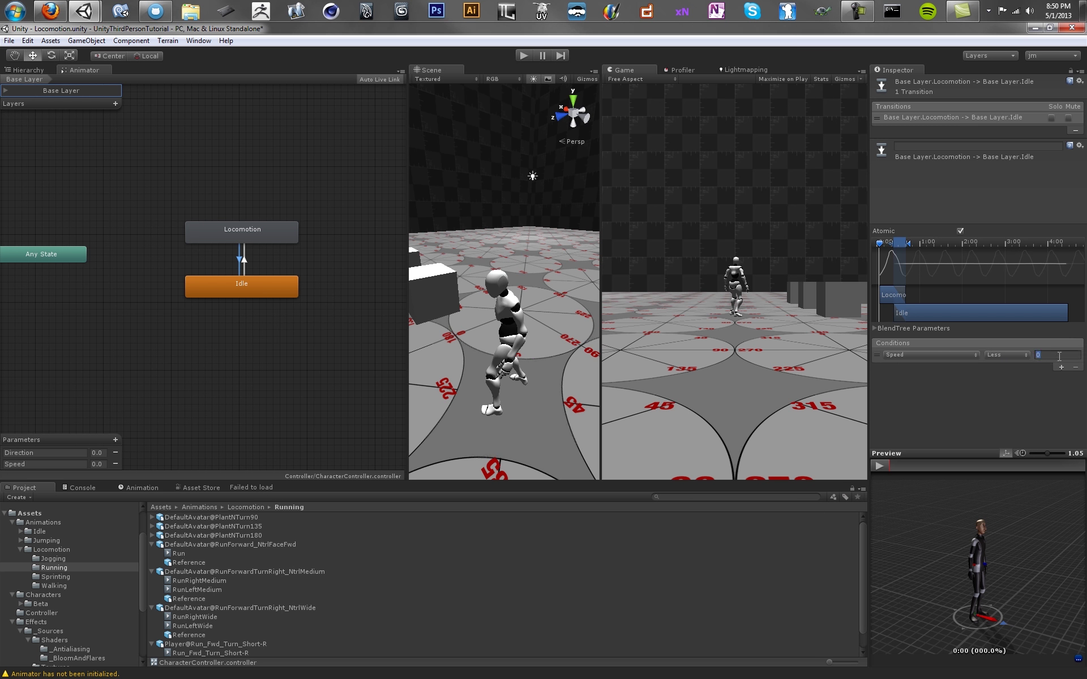
{"action": "type", "text": ".05"}
{"action": "key", "text": "Return"}
{"action": "left_click", "coordinate": [1054, 356]}
Uncheck Atomic on the Locomotion-to-Idle transition, then clear the selection
{"action": "left_click", "coordinate": [950, 230]}
{"action": "left_click", "coordinate": [249, 238]}
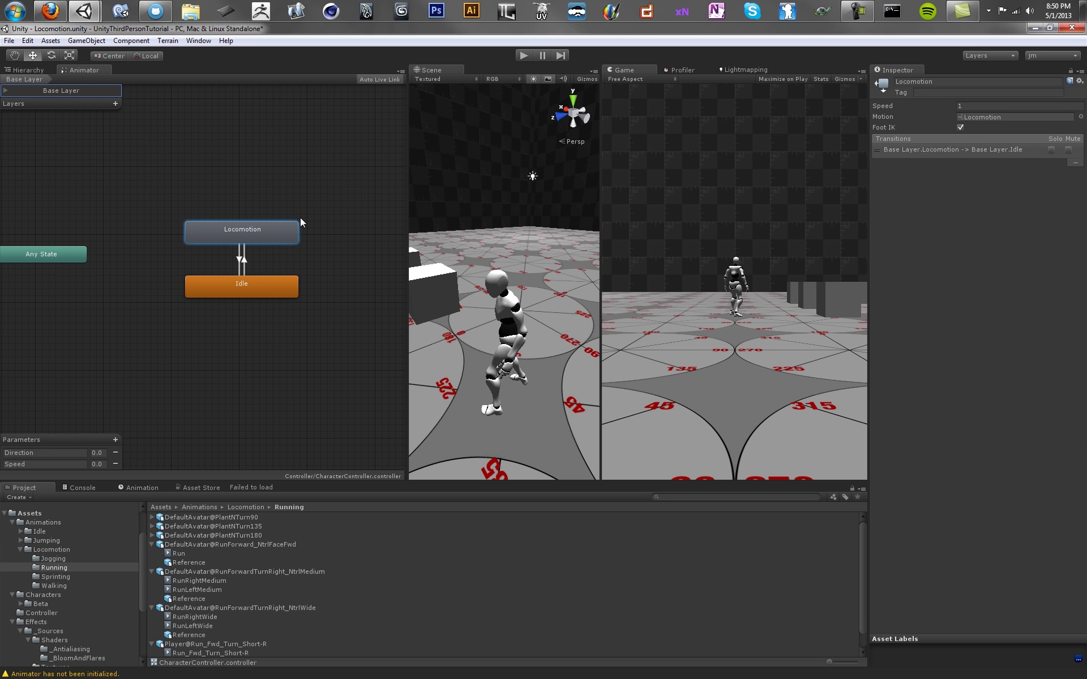
{"action": "left_click", "coordinate": [239, 250]}
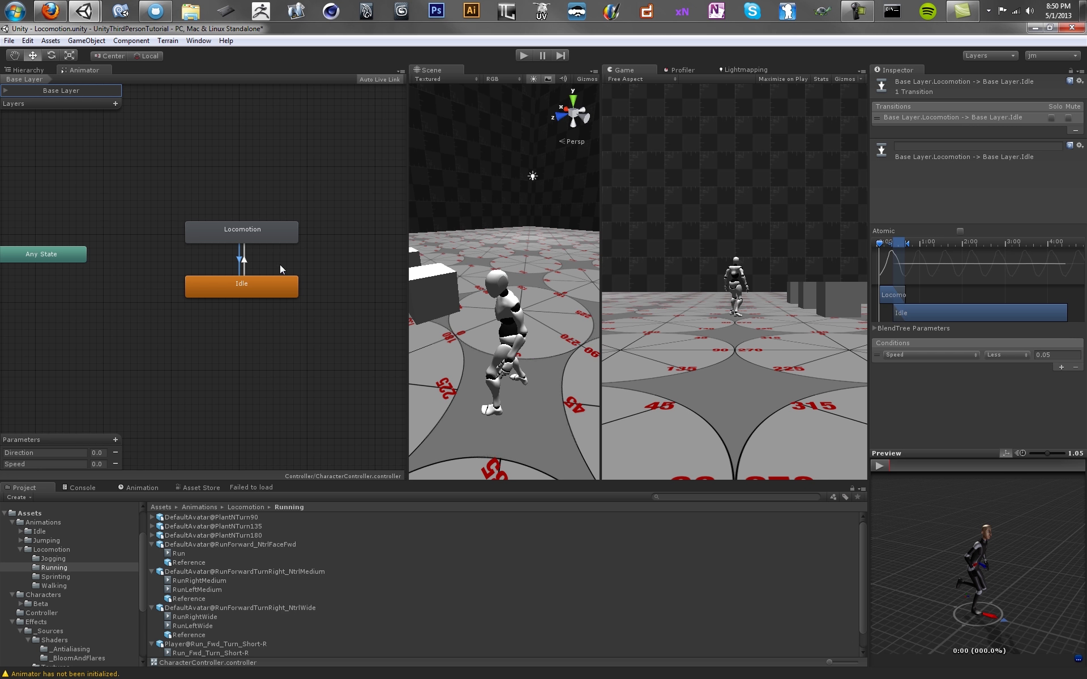
{"action": "left_click", "coordinate": [279, 264]}
{"action": "middle_click_drag", "start_coordinate": [234, 324], "coordinate": [217, 343]}
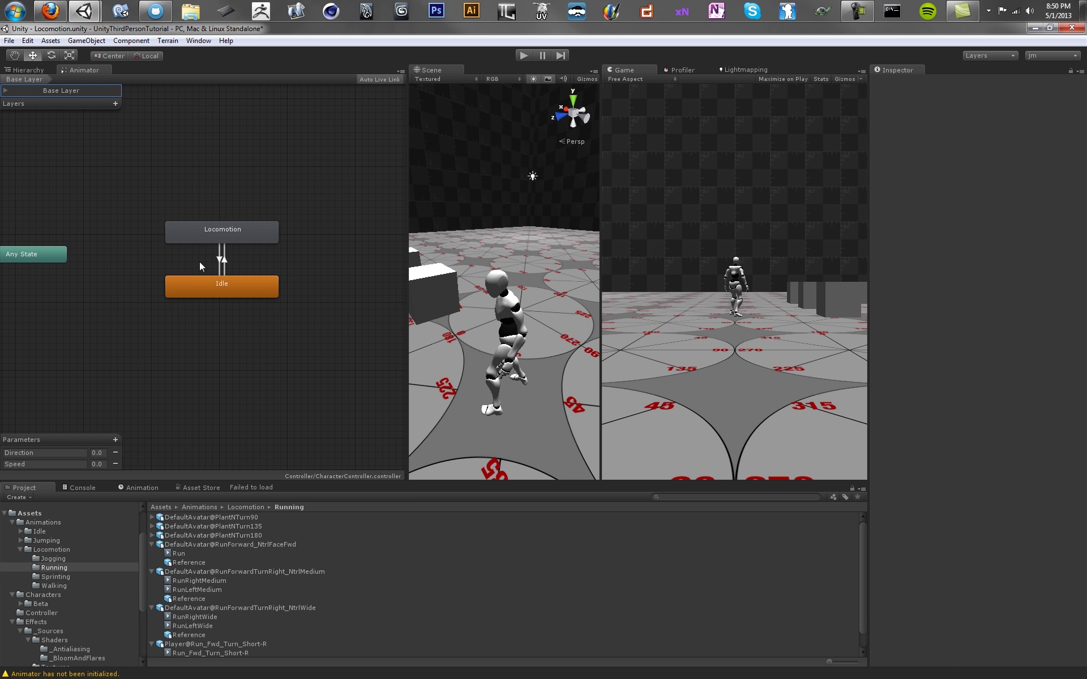
Preview the Idle-to-Locomotion and Locomotion-to-Idle transitions
{"action": "left_click", "coordinate": [220, 283]}
{"action": "left_click", "coordinate": [224, 264]}
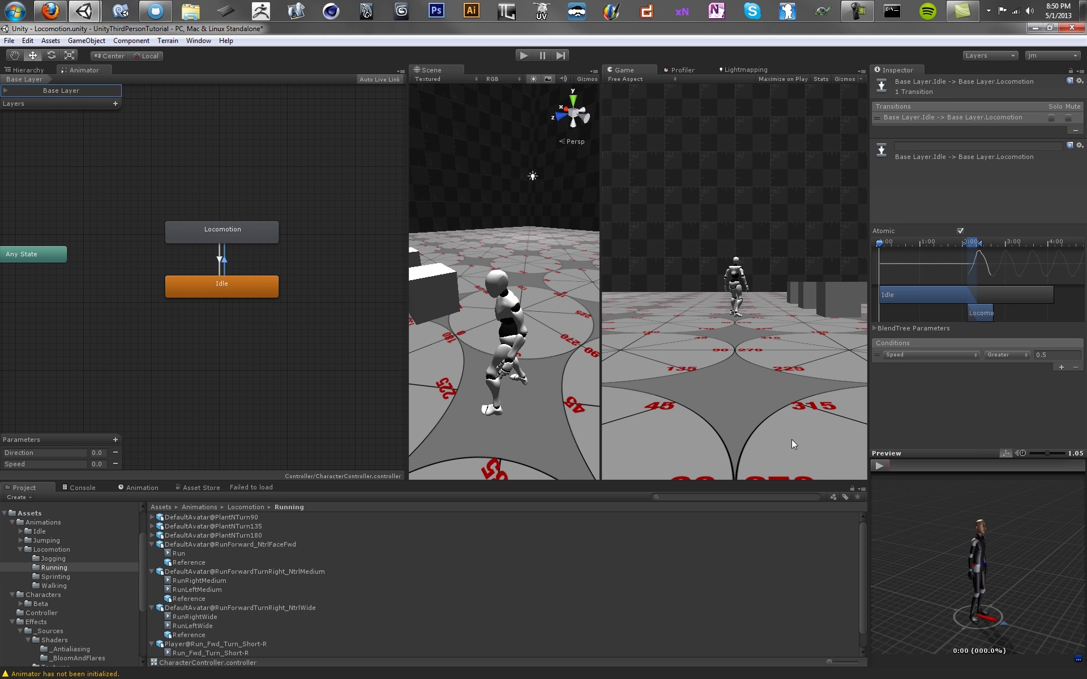
{"action": "left_click", "coordinate": [879, 465]}
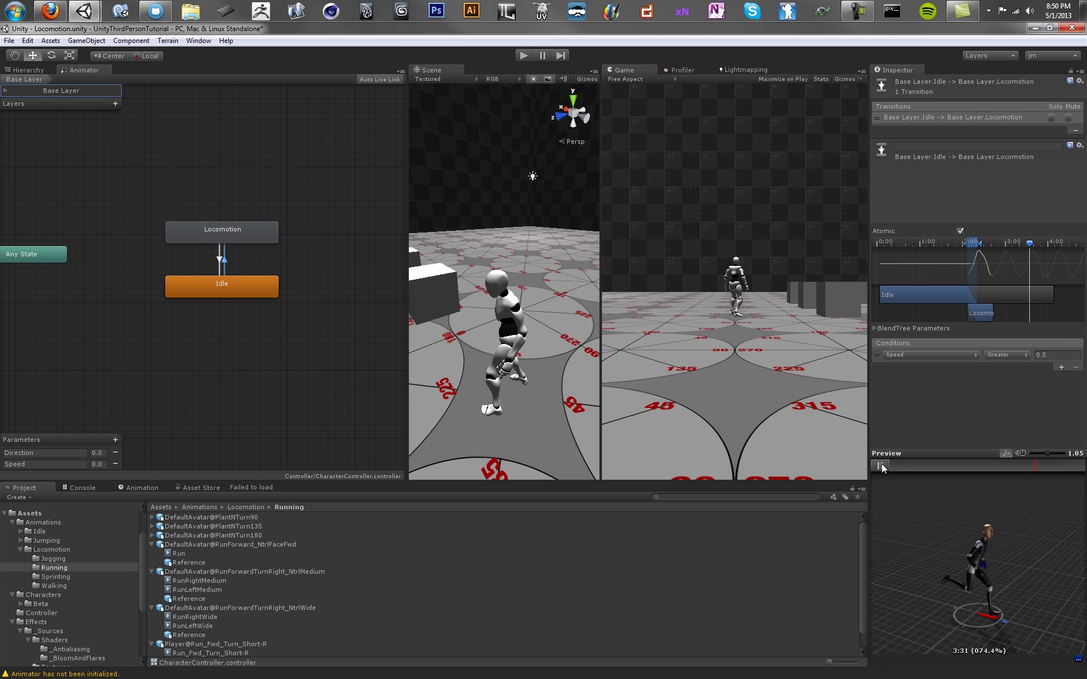
{"action": "left_click", "coordinate": [880, 465]}
{"action": "left_click", "coordinate": [219, 260]}
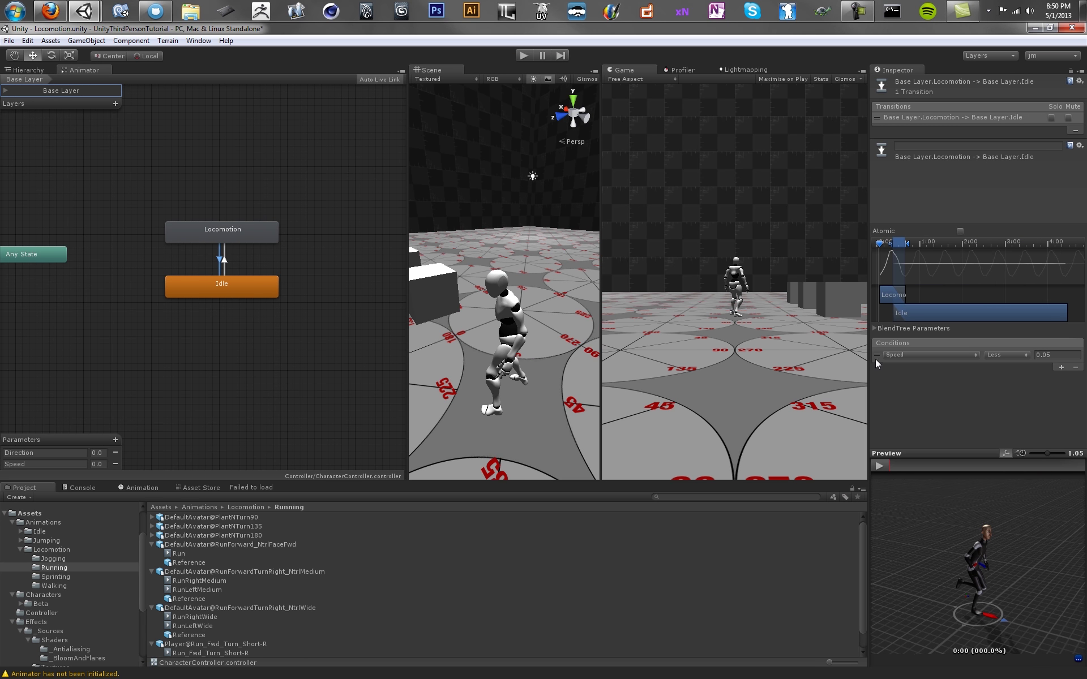
{"action": "left_click", "coordinate": [877, 466]}
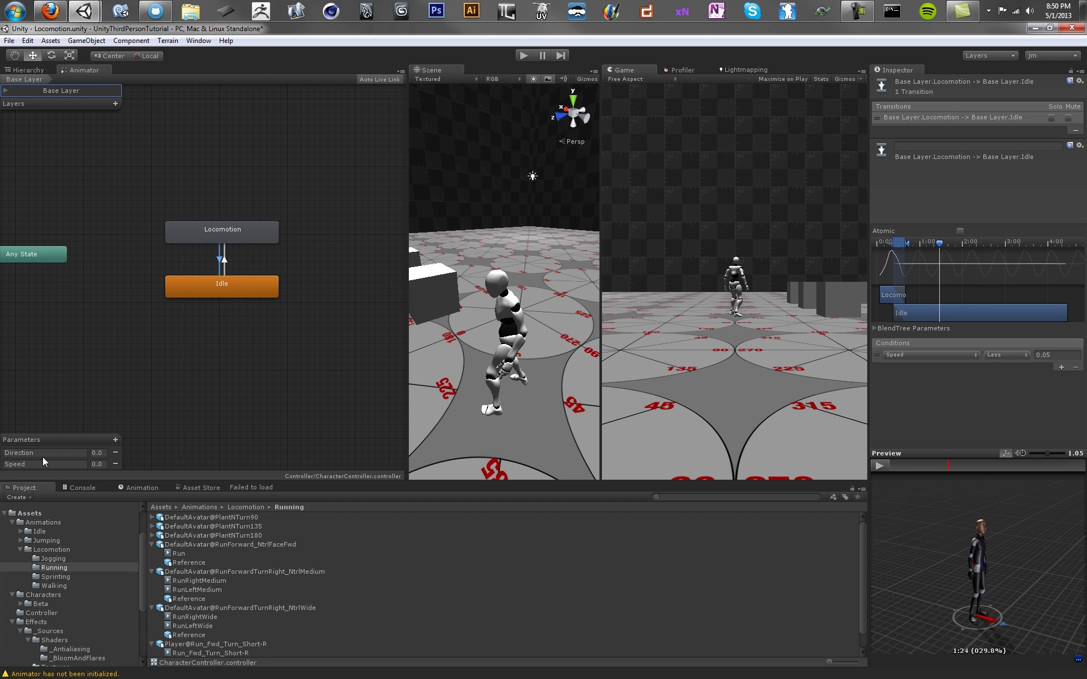
Select the Speed parameter, then select Beta in the Hierarchy
{"action": "left_click", "coordinate": [24, 456]}
{"action": "key", "text": "Tab"}
{"action": "left_click", "coordinate": [34, 70]}
{"action": "left_click", "coordinate": [17, 89]}
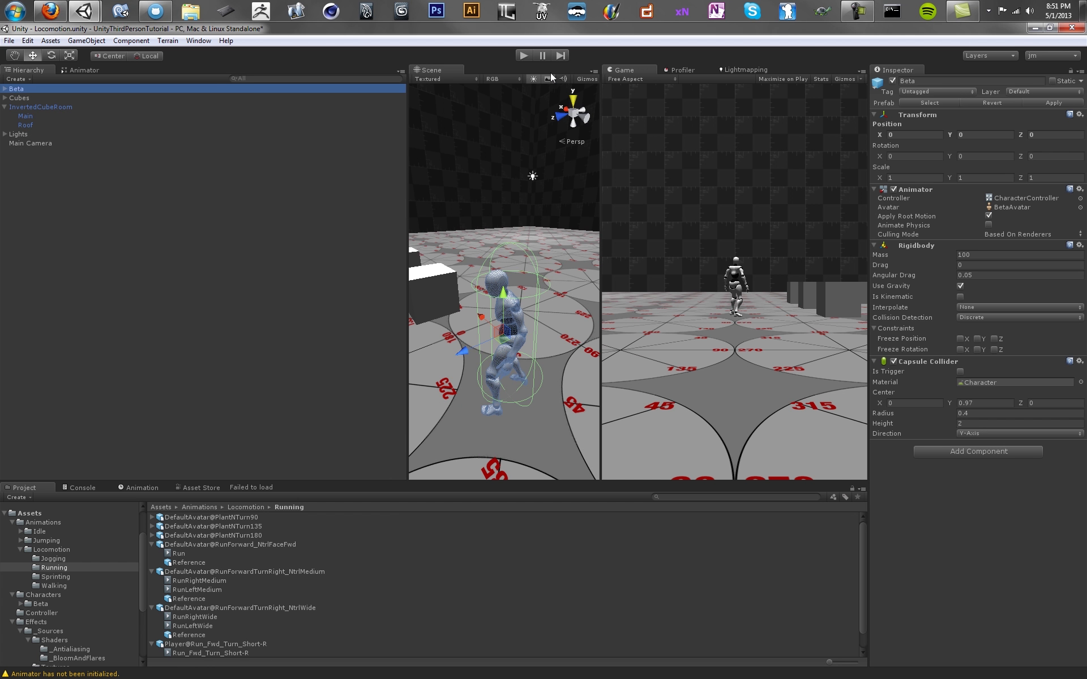
Duplicate the Beta object and save the scene
{"action": "key", "text": "ctrl+d"}
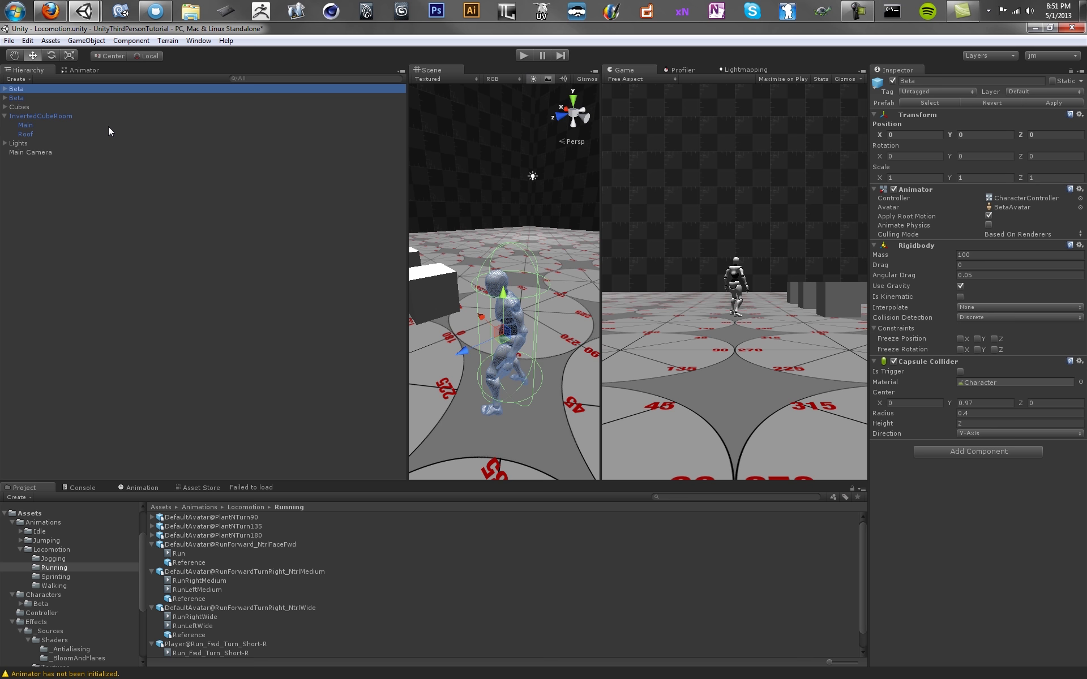
{"action": "left_click_drag", "start_coordinate": [73, 98], "coordinate": [84, 99]}
{"action": "key", "text": "ctrl+s"}
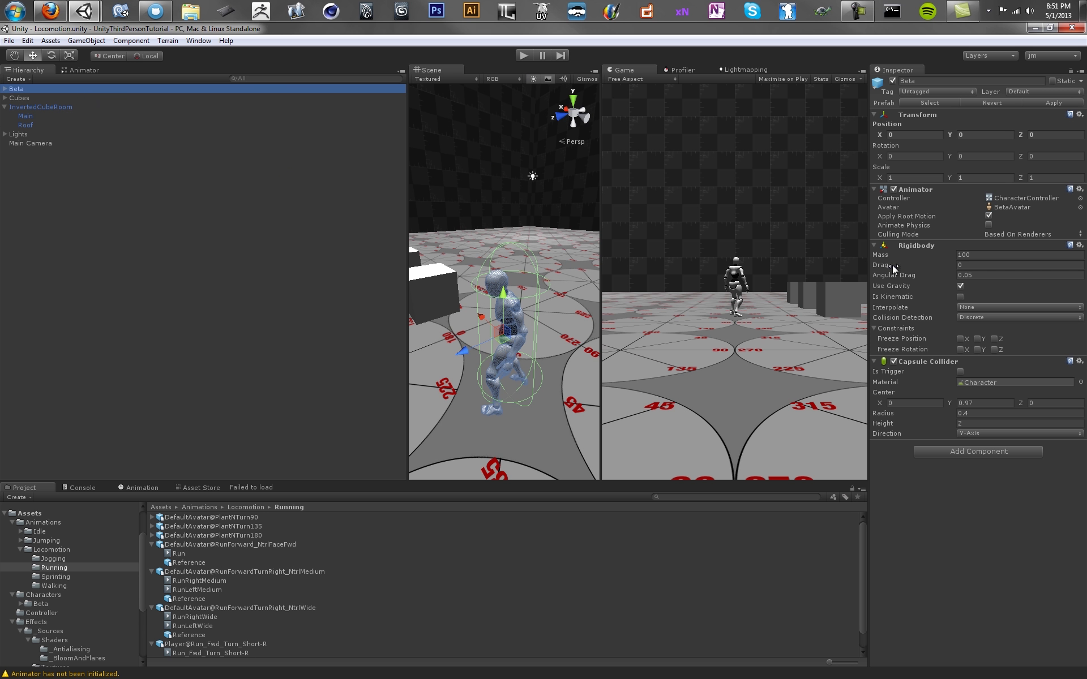
Add a new C# script component CharacterControllerLogic to Beta and locate it in the project
{"action": "left_click", "coordinate": [936, 450]}
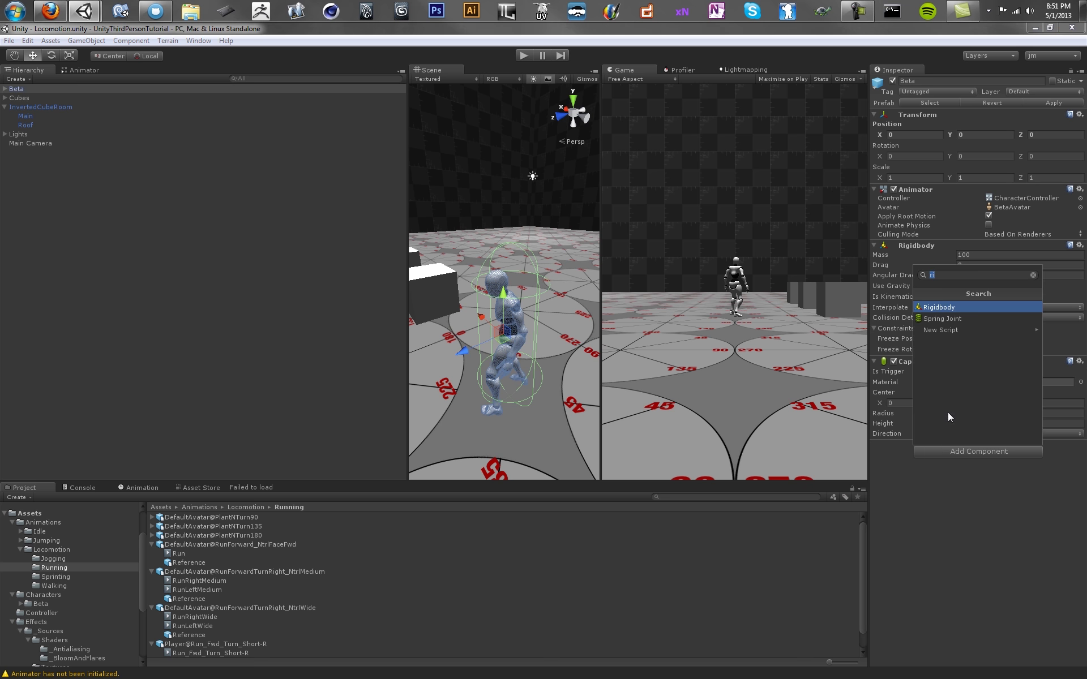
{"action": "type", "text": "CharacterLogic"}
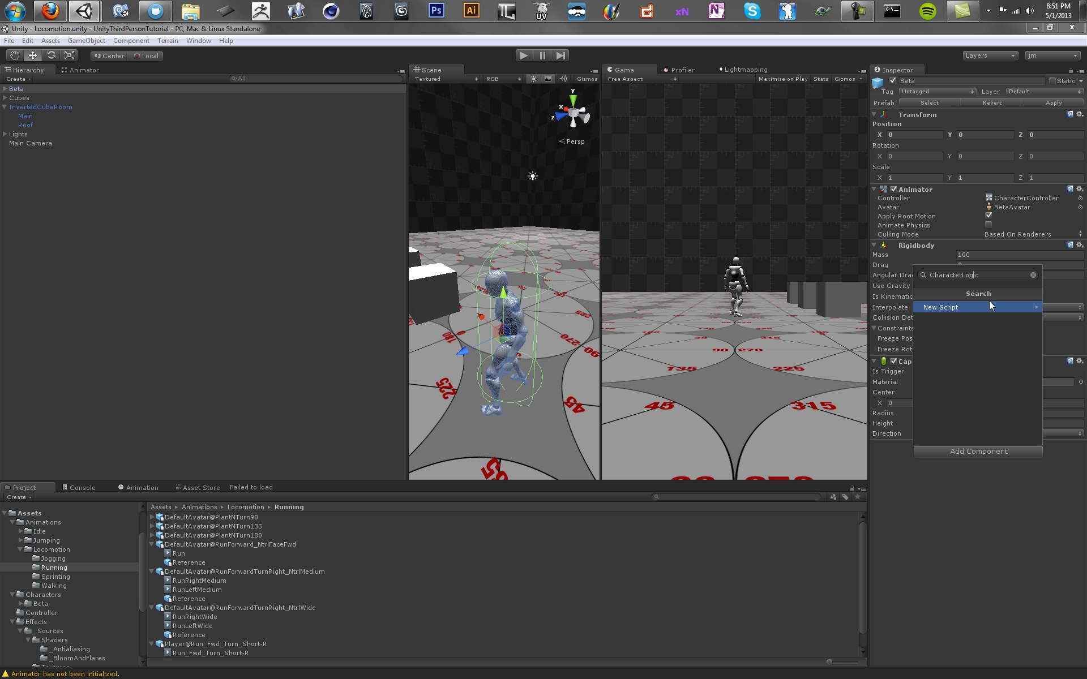
{"action": "type", "text": "Controller"}
{"action": "key", "text": "Return"}
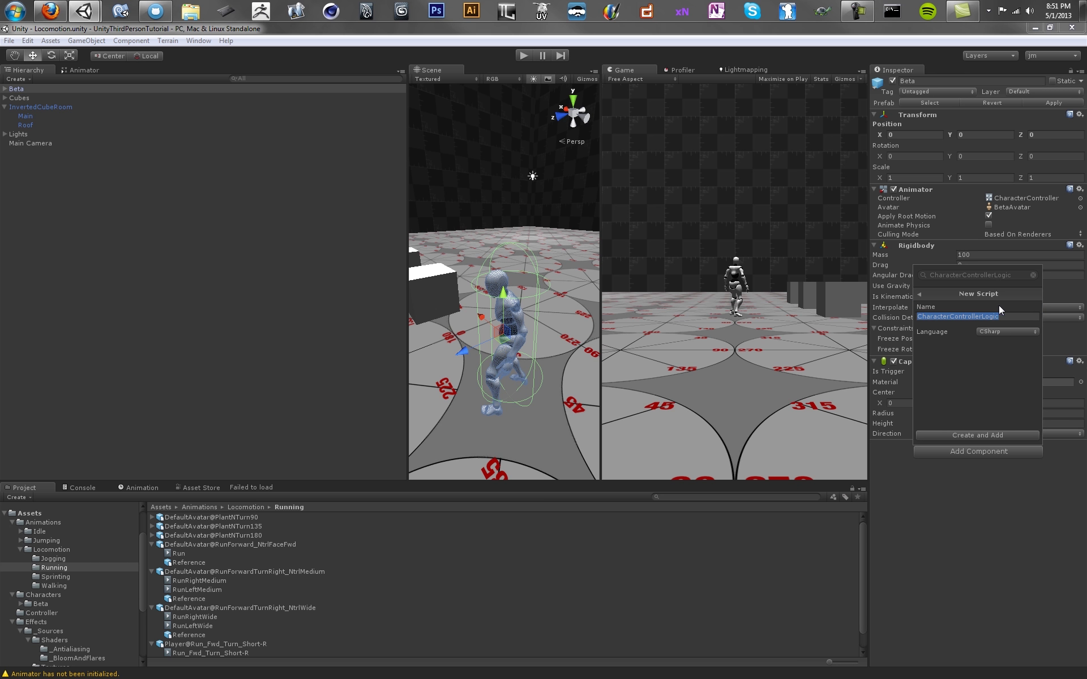
{"action": "left_click", "coordinate": [956, 434]}
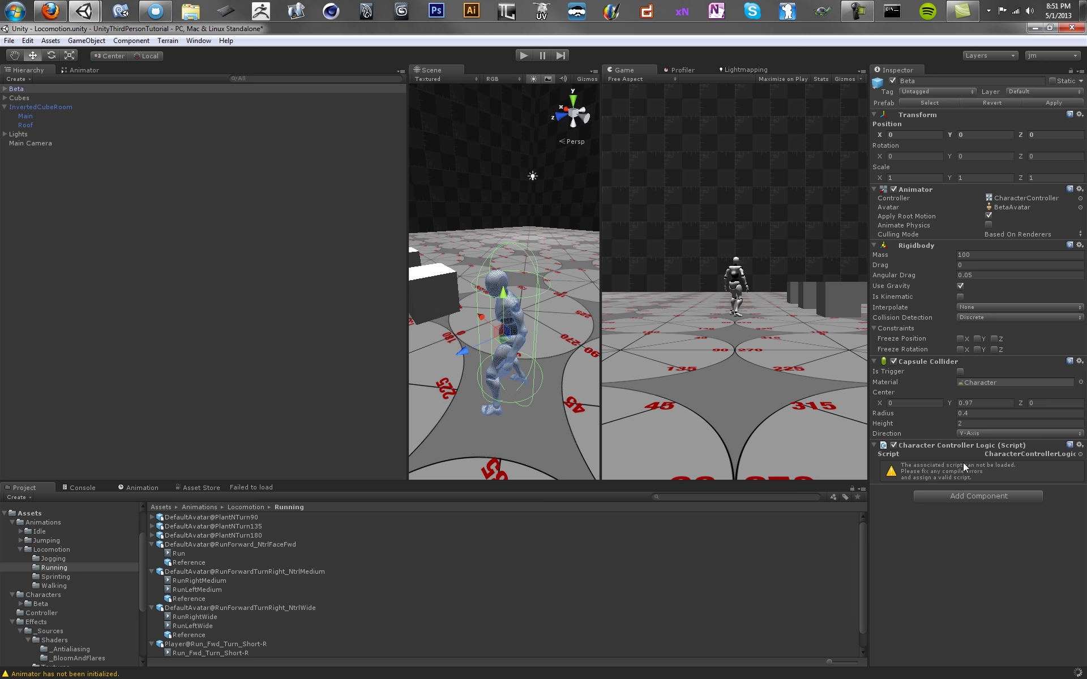
{"action": "left_click", "coordinate": [1014, 453]}
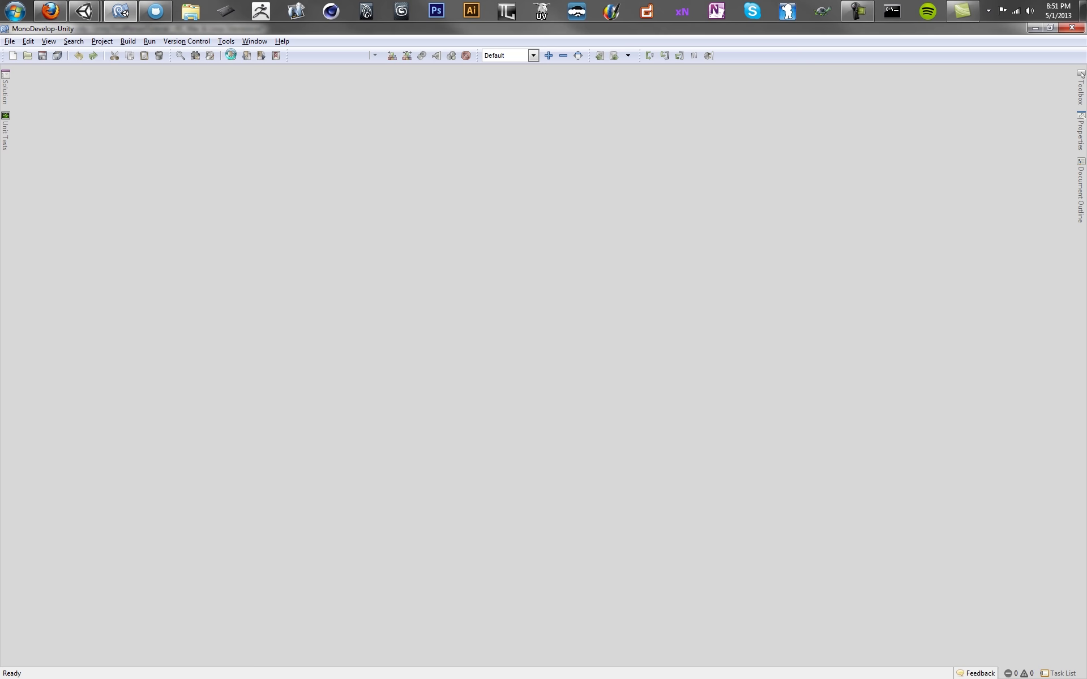
In Explorer, go from c:\ to the Unity Editor install folder
{"action": "left_click", "coordinate": [191, 11]}
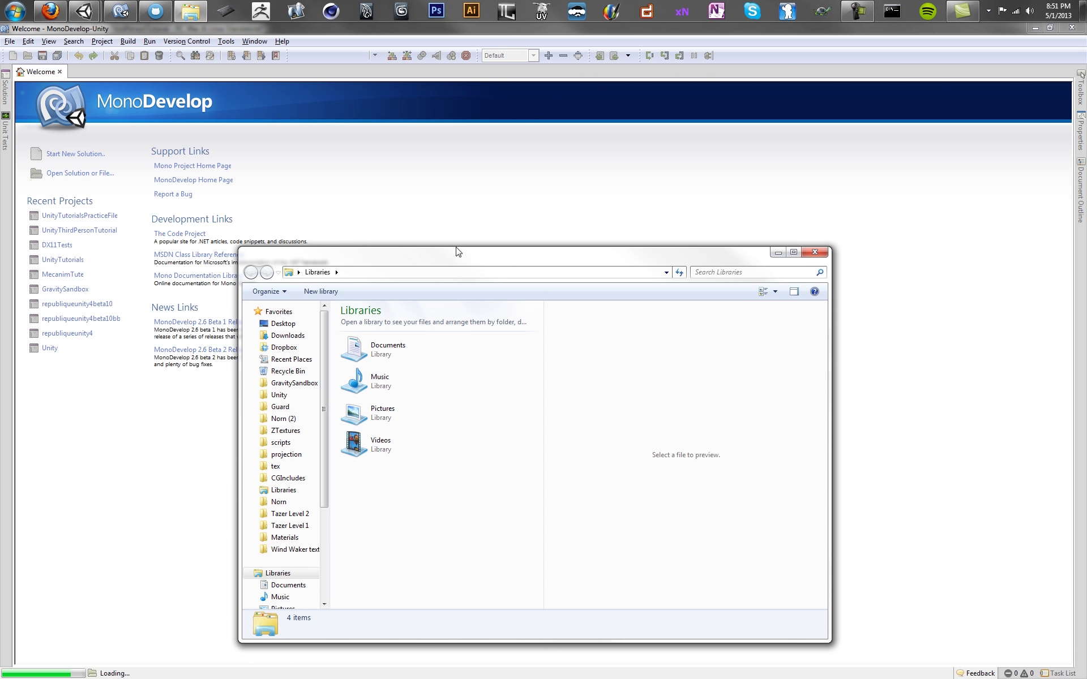
{"action": "left_click", "coordinate": [480, 264]}
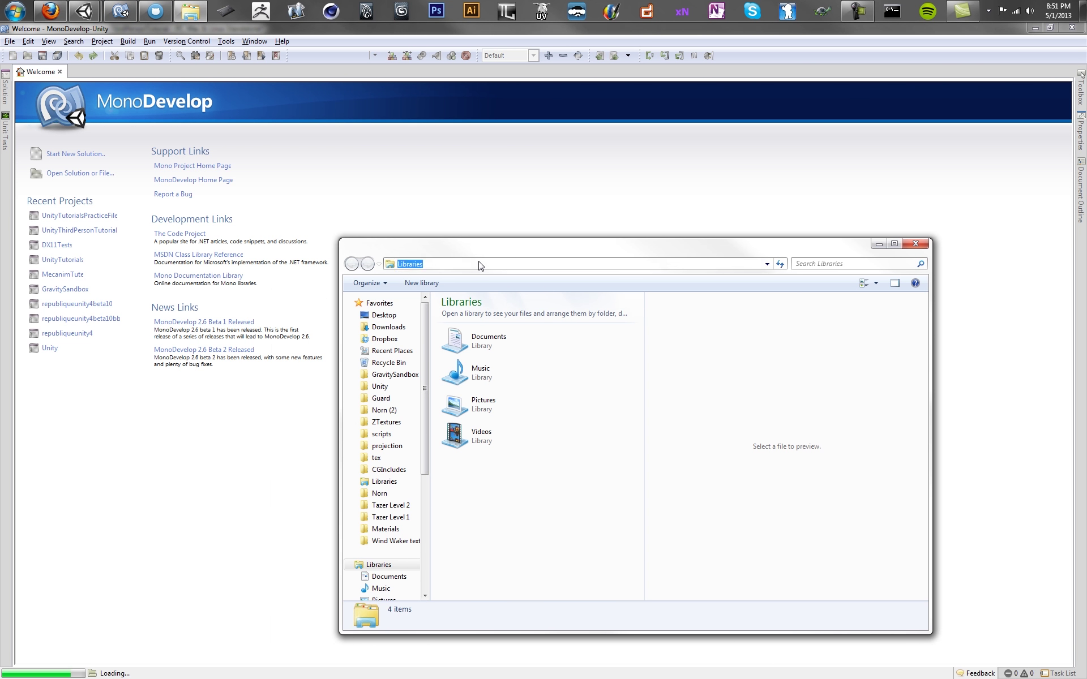
{"action": "type", "text": "c:\\"}
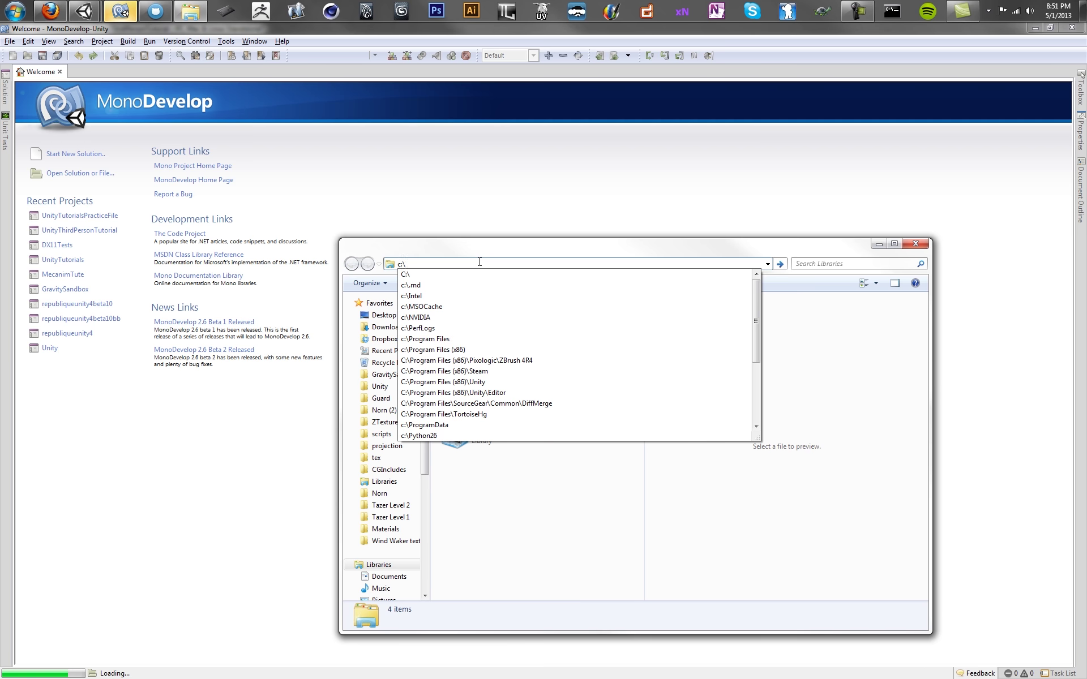
{"action": "key", "text": "Down"}
{"action": "key", "text": "Down"}
{"action": "key", "text": "Down"}
{"action": "key", "text": "Down"}
{"action": "key", "text": "Down"}
{"action": "key", "text": "Down"}
{"action": "key", "text": "Down"}
{"action": "key", "text": "Down"}
{"action": "key", "text": "Down"}
{"action": "key", "text": "Down"}
{"action": "key", "text": "Down"}
{"action": "key", "text": "Down"}
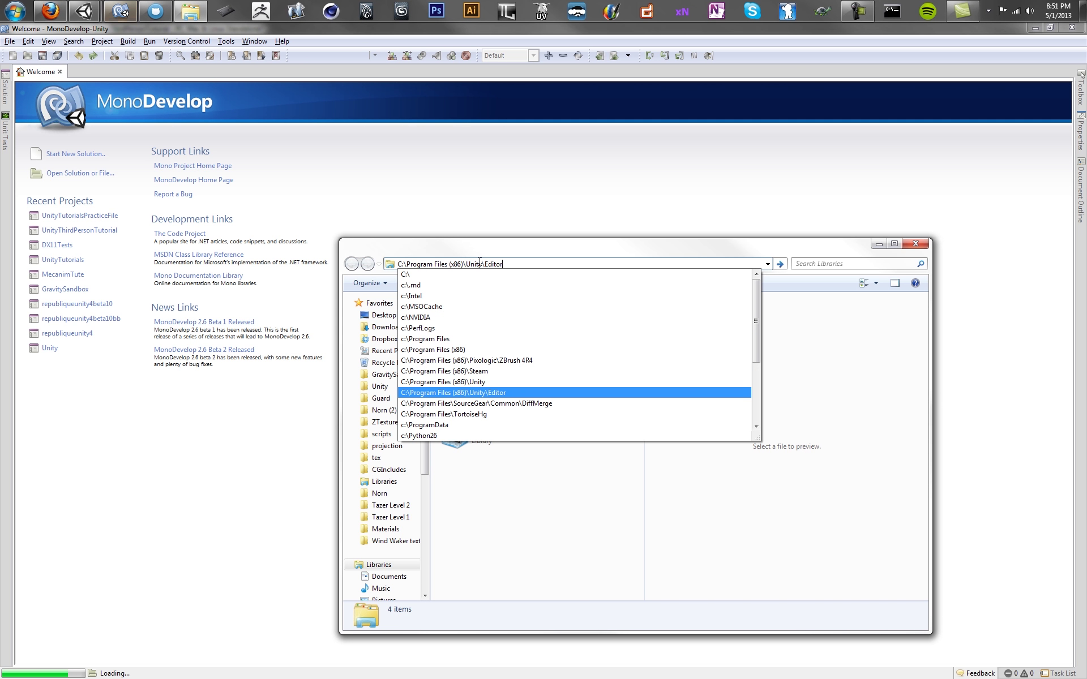
{"action": "key", "text": "Return"}
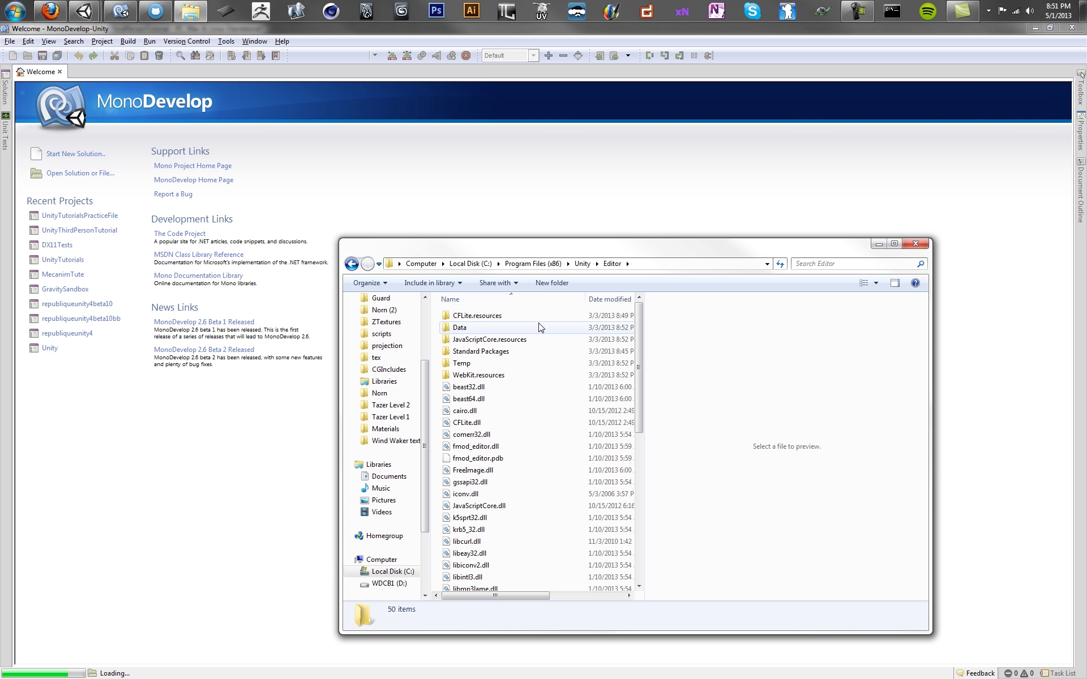
Open Data > Resources > ScriptTemplates and bring up the C# template file's actions
{"action": "double_click", "coordinate": [490, 329]}
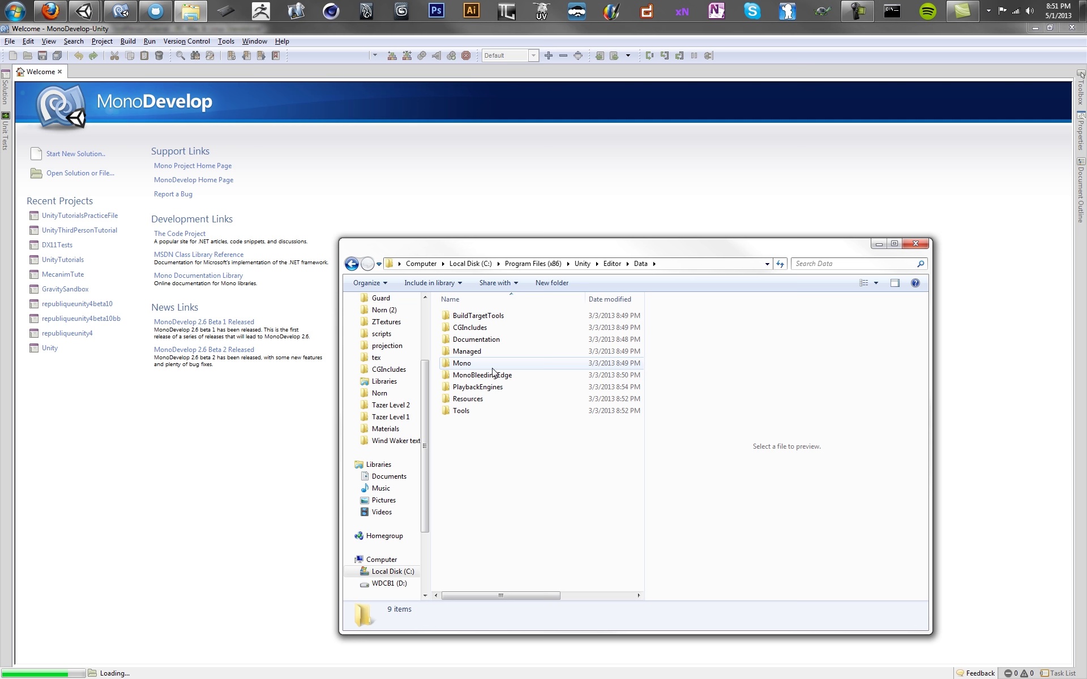
{"action": "left_click", "coordinate": [486, 399]}
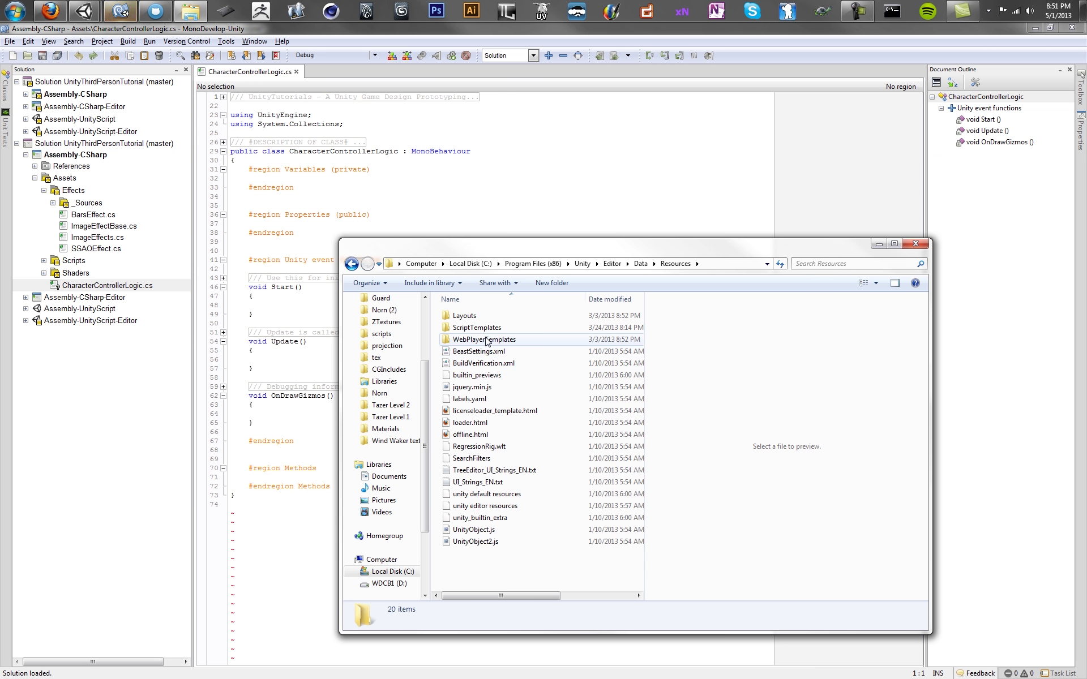
{"action": "double_click", "coordinate": [488, 328]}
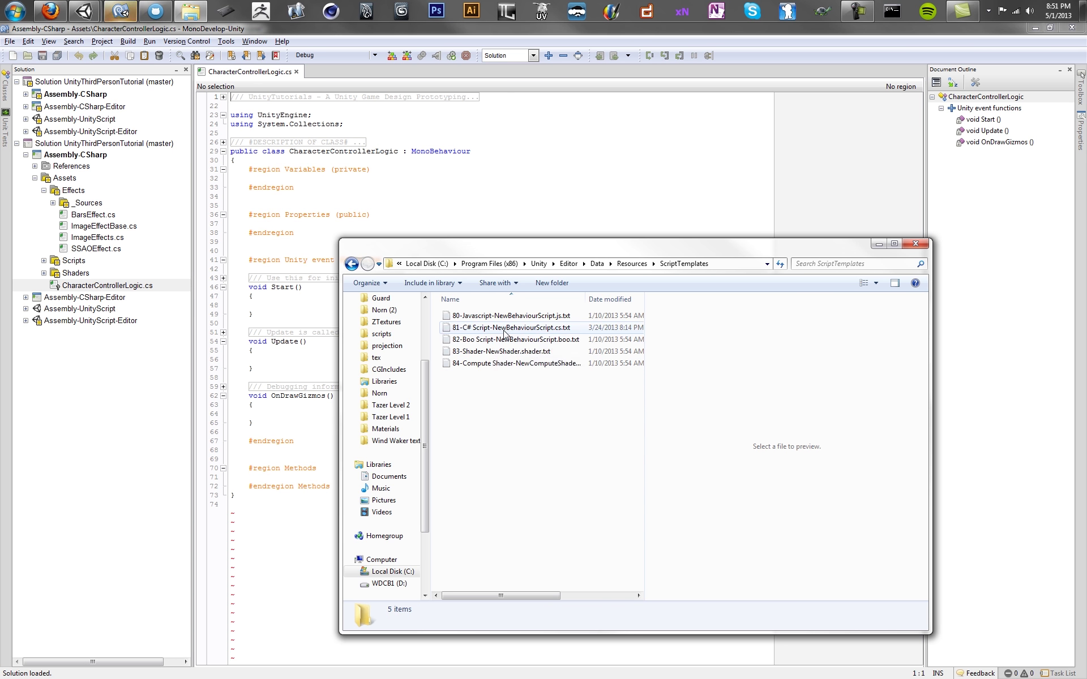
{"action": "left_click", "coordinate": [547, 330]}
{"action": "right_click", "coordinate": [548, 332]}
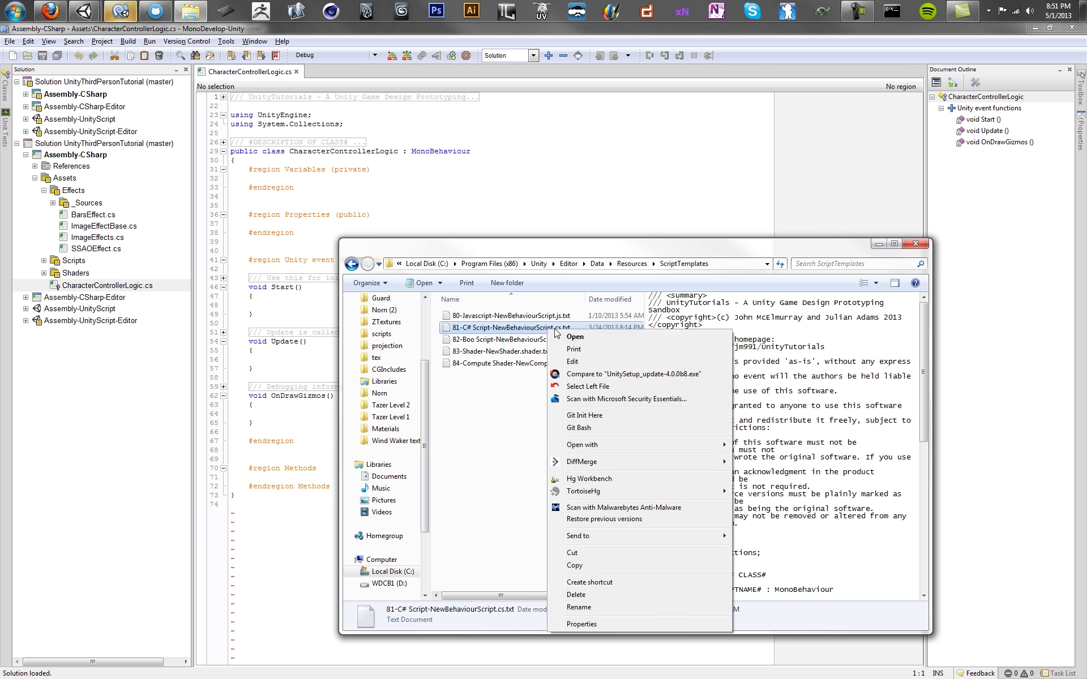
Open the C# template in maximized Notepad and highlight its Variables, Properties and Methods regions
{"action": "left_click", "coordinate": [566, 337]}
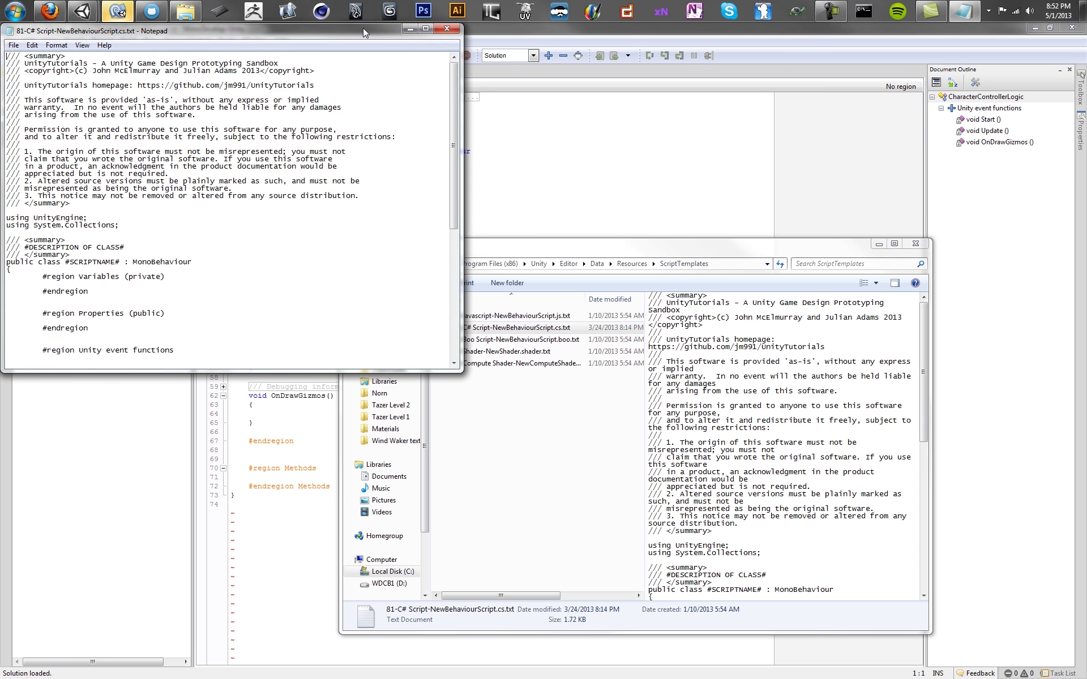
{"action": "double_click", "coordinate": [362, 28]}
{"action": "left_click_drag", "start_coordinate": [2, 191], "coordinate": [304, 191]}
{"action": "left_click", "coordinate": [135, 416]}
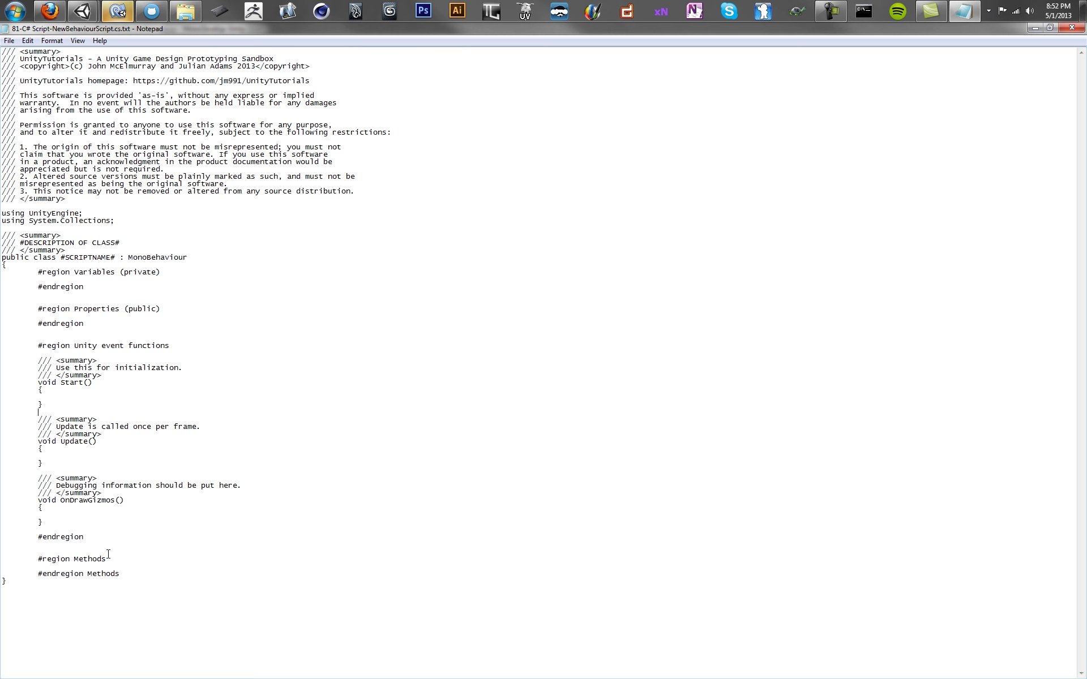
{"action": "left_click_drag", "start_coordinate": [113, 586], "coordinate": [2, 50]}
{"action": "left_click", "coordinate": [2, 50]}
{"action": "left_click_drag", "start_coordinate": [38, 272], "coordinate": [84, 278]}
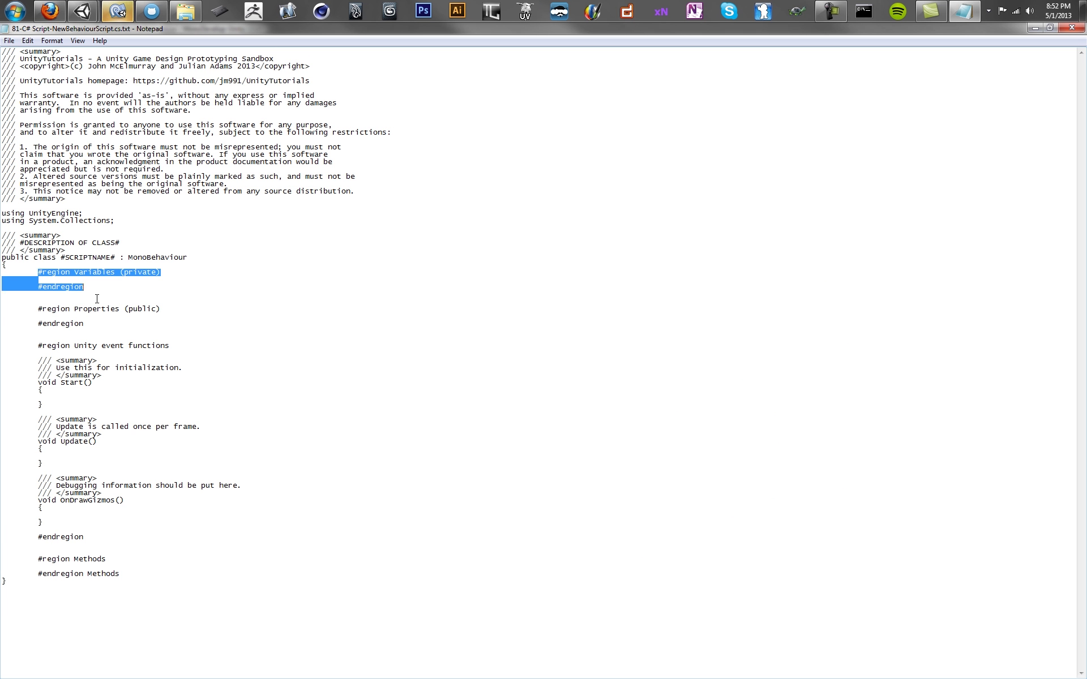
{"action": "left_click_drag", "start_coordinate": [38, 331], "coordinate": [118, 536]}
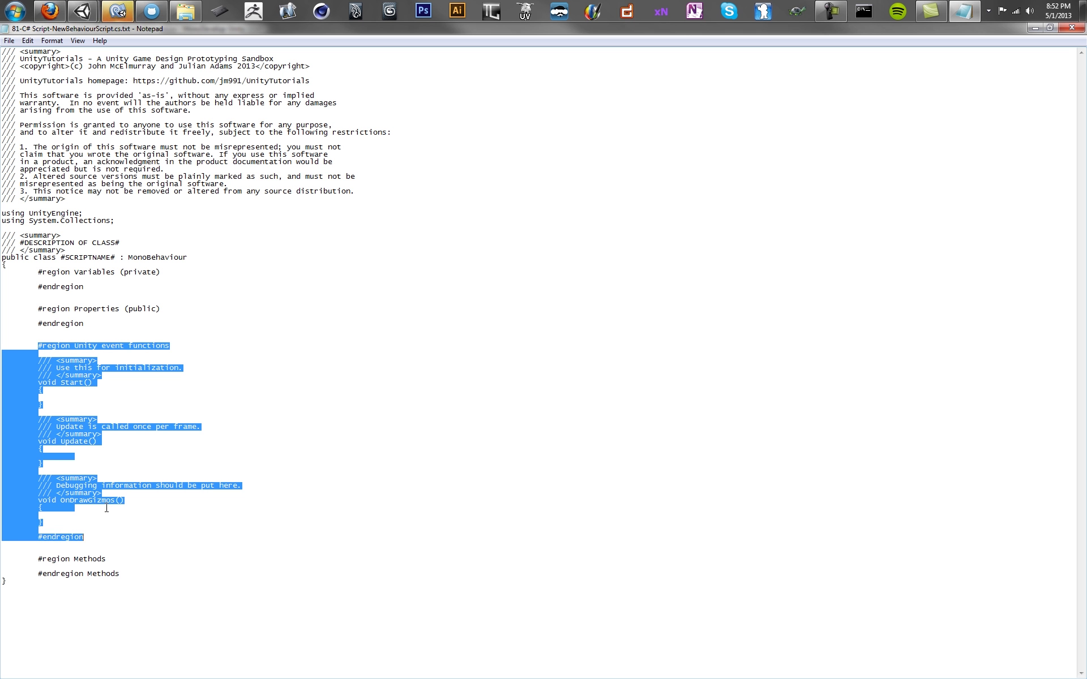
{"action": "left_click_drag", "start_coordinate": [133, 574], "coordinate": [41, 557]}
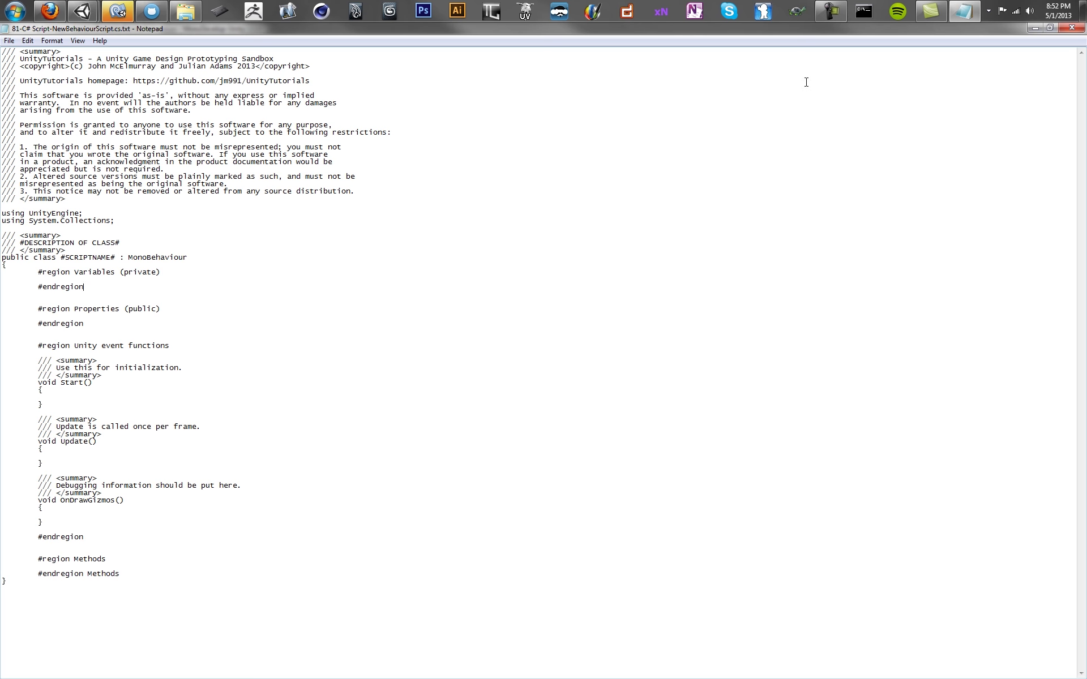
Close Notepad and place the caret in Start() and Update() of CharacterControllerLogic.cs
{"action": "left_click", "coordinate": [1071, 27]}
{"action": "left_click", "coordinate": [384, 143]}
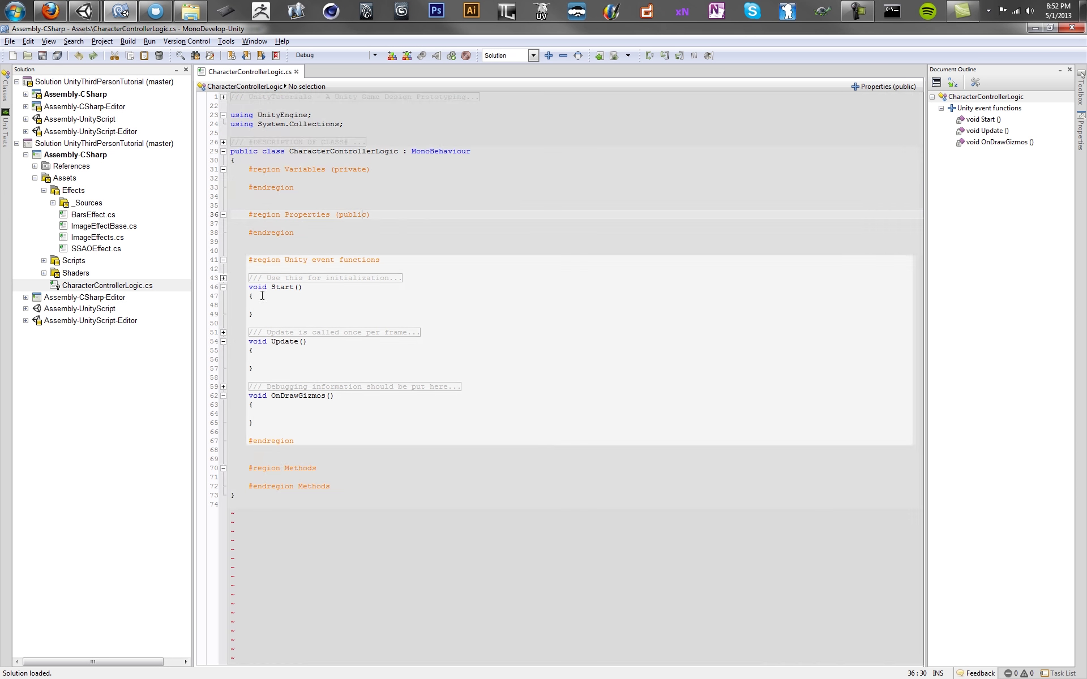
{"action": "left_click", "coordinate": [375, 306]}
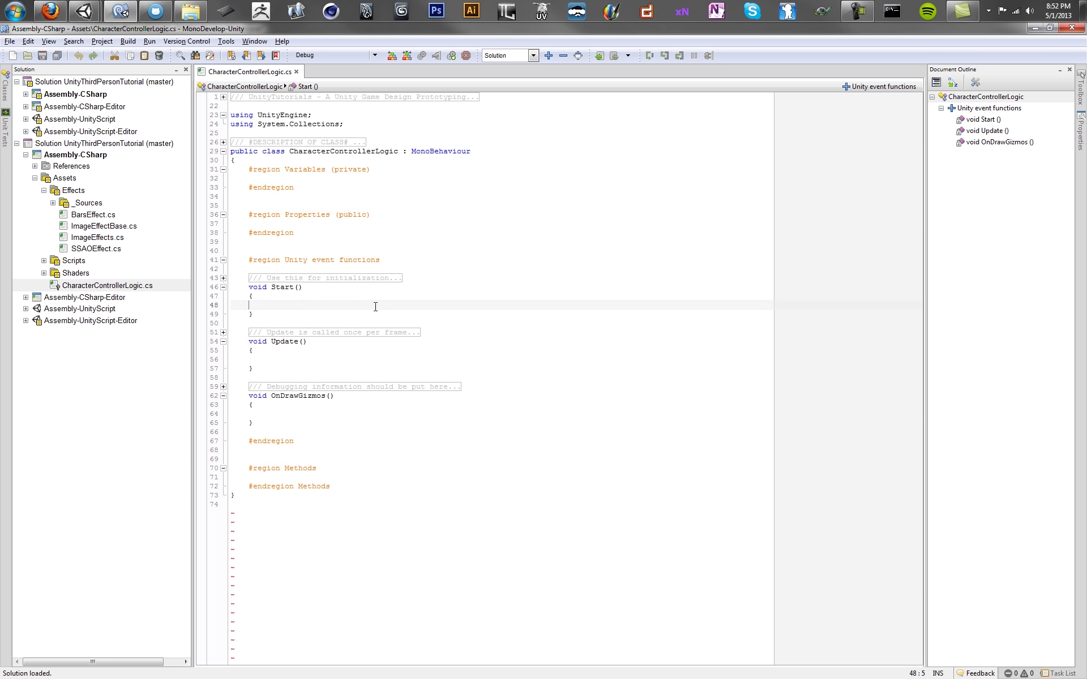
{"action": "key", "text": "Tab"}
{"action": "left_click", "coordinate": [305, 358]}
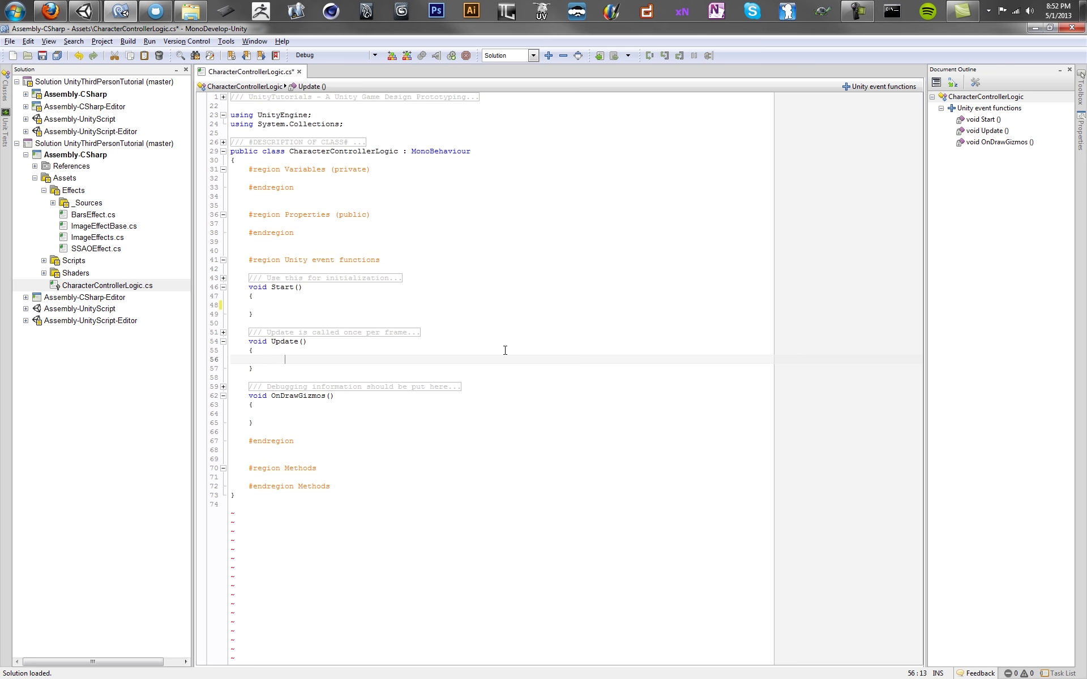